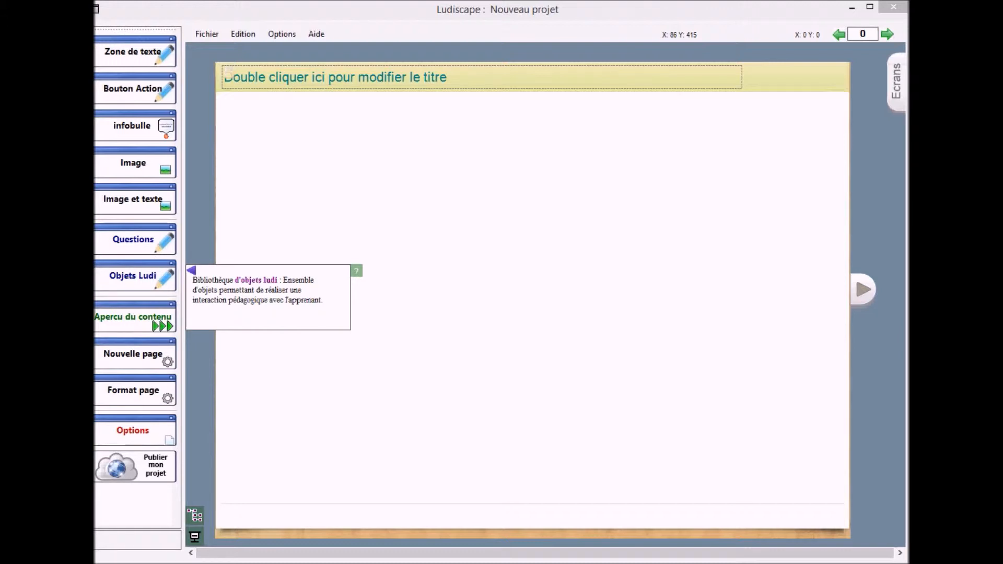
left_click(139, 244)
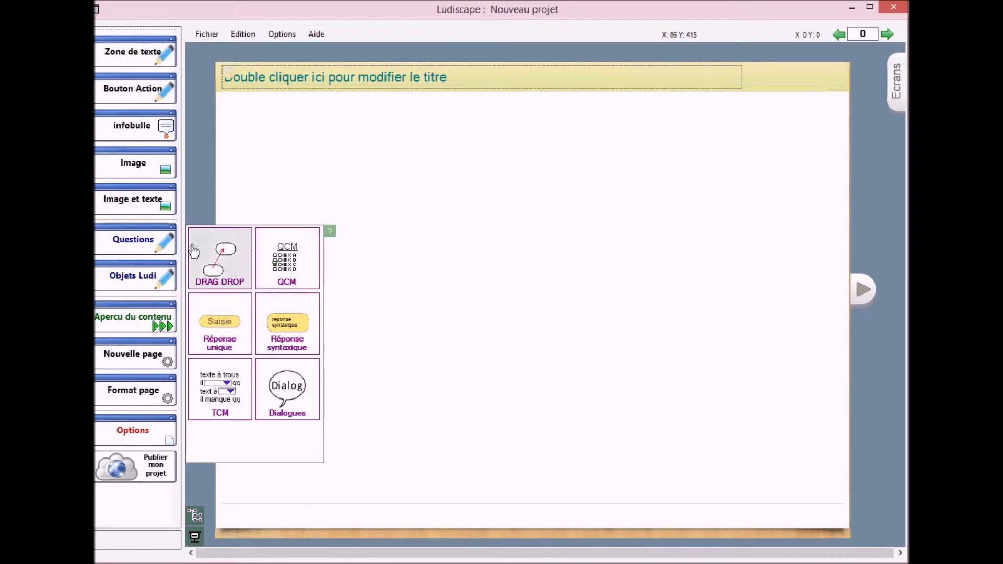
left_click(140, 281)
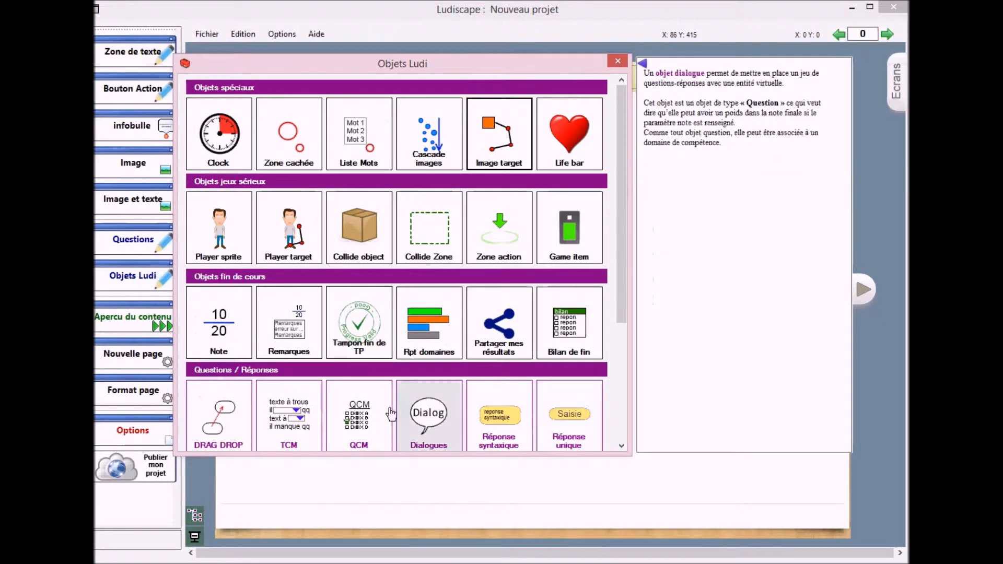
left_click(618, 61)
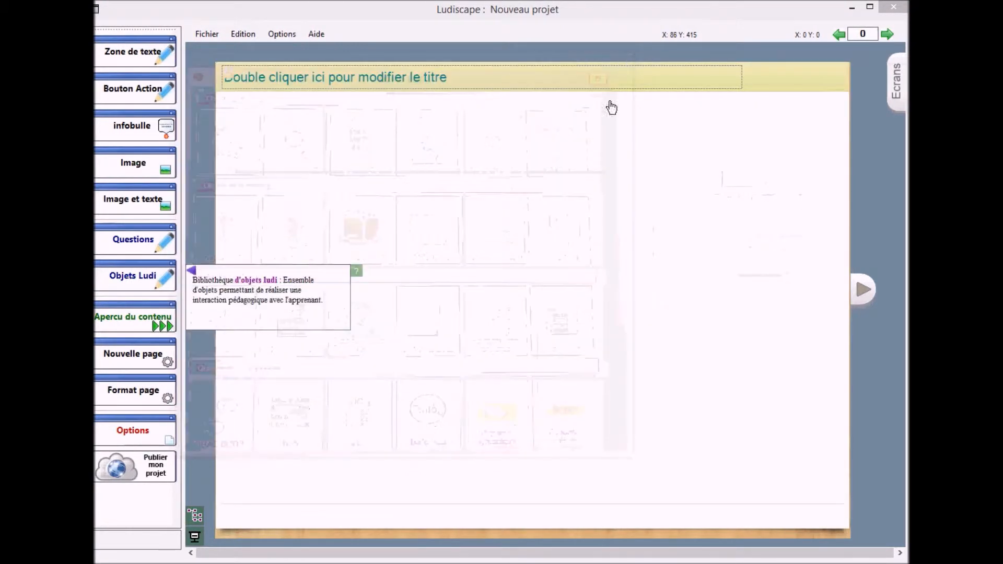
Step: Insert a QCM multiple-choice question and place its answer block in the middle of the page
left_click(148, 245)
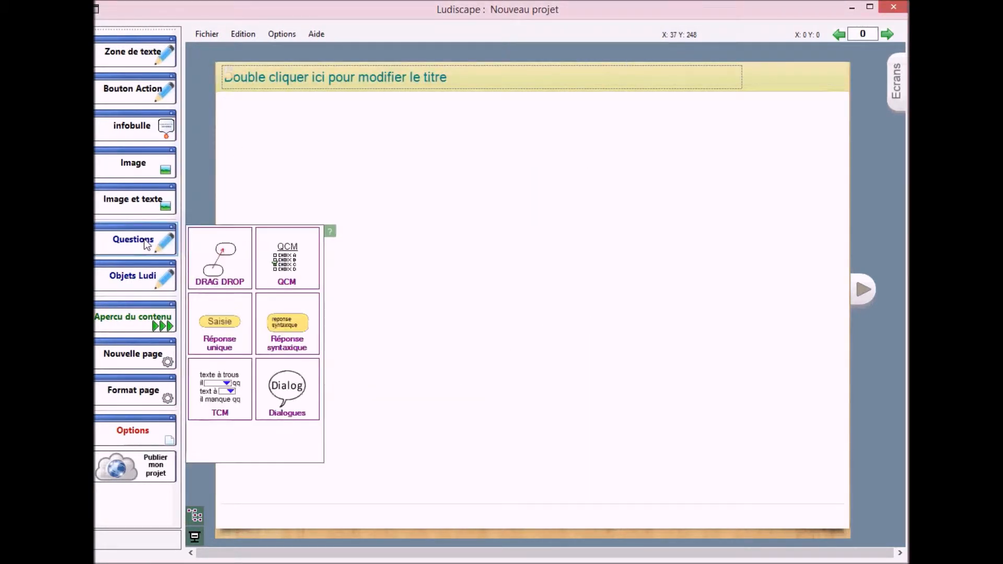
left_click(290, 257)
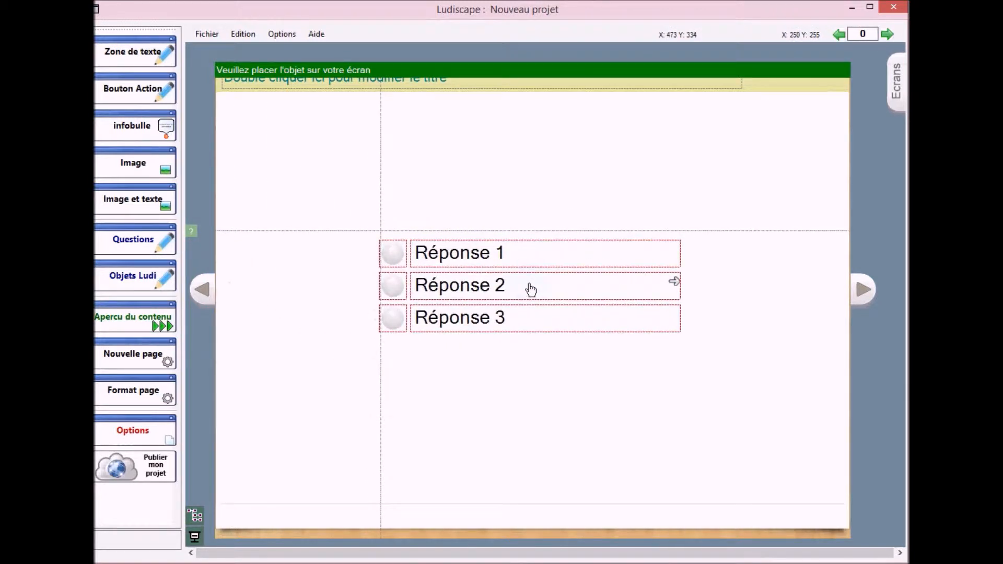
left_click(531, 290)
left_click(431, 433)
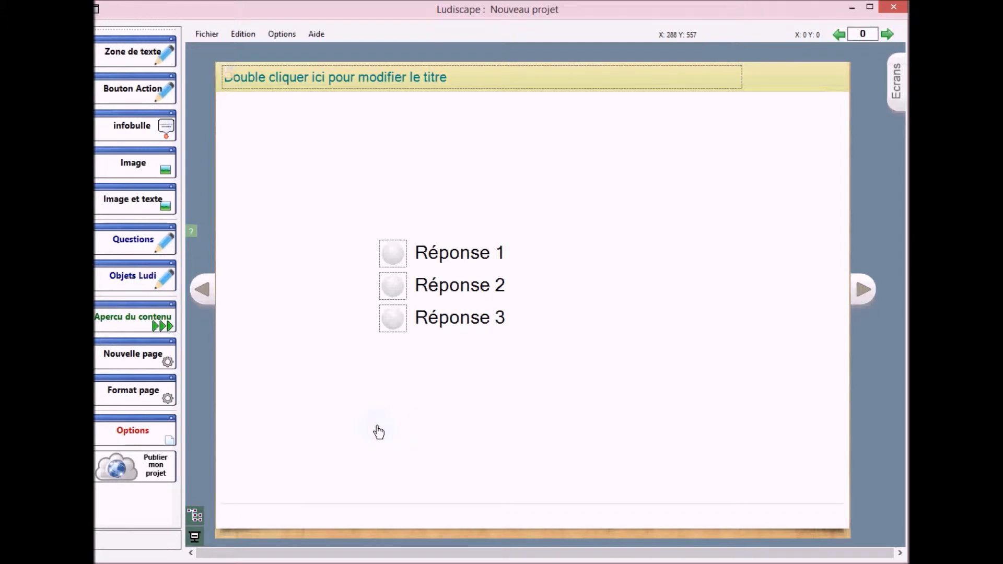
Step: Place a text zone above the answers, make it shallower and wider, and line up its left edge with the answer block
left_click(139, 54)
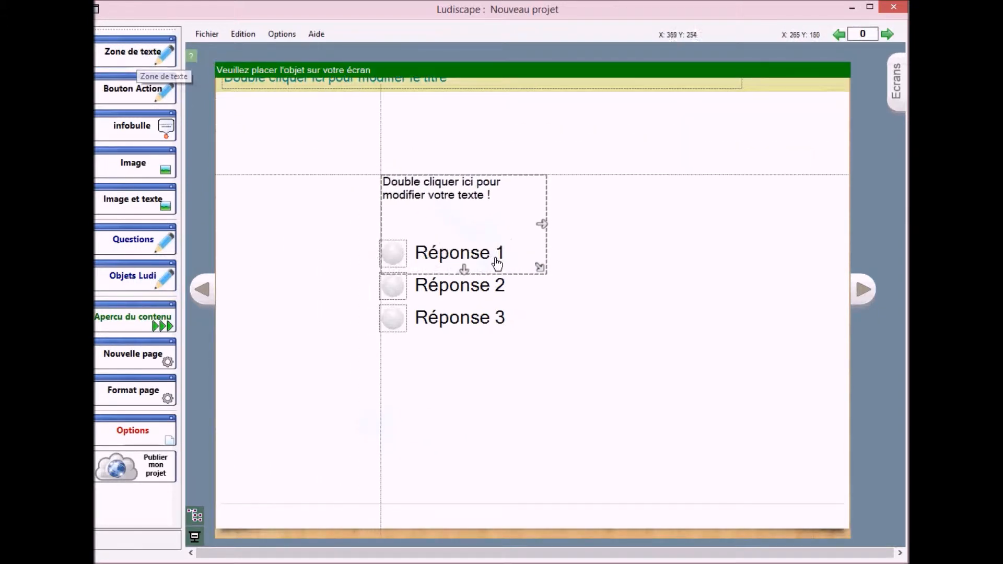
left_click(467, 232)
left_click_drag(468, 274, 467, 224)
left_click_drag(544, 204, 623, 207)
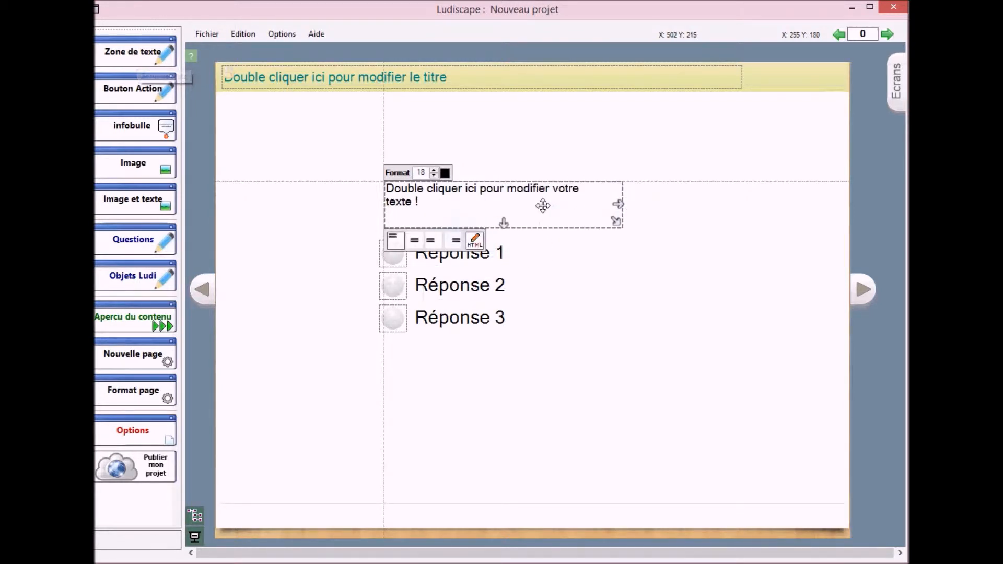
left_click_drag(544, 206, 538, 207)
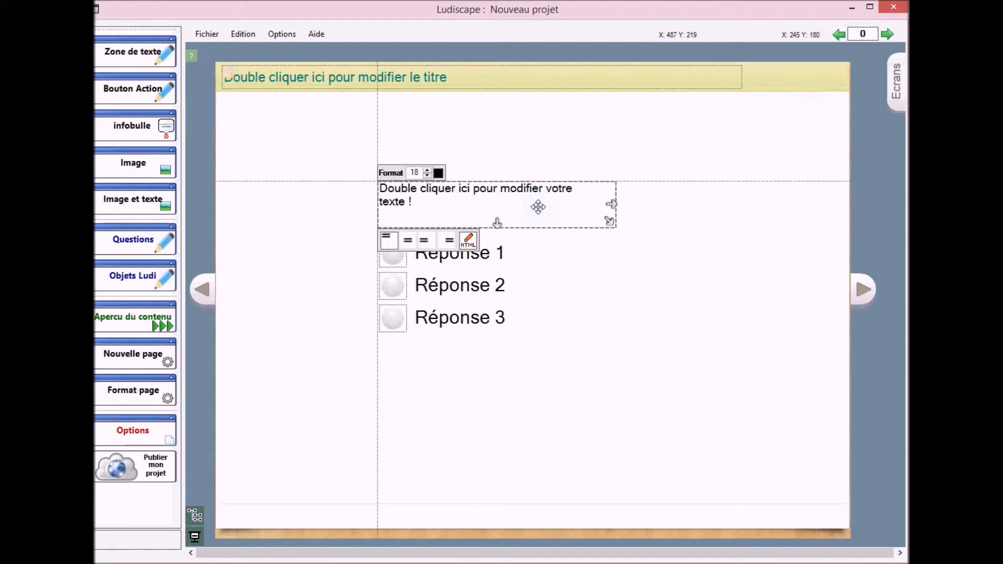
Step: Replace the text zone's placeholder with "6 + 13 = ?" and save the text
double_click(509, 201)
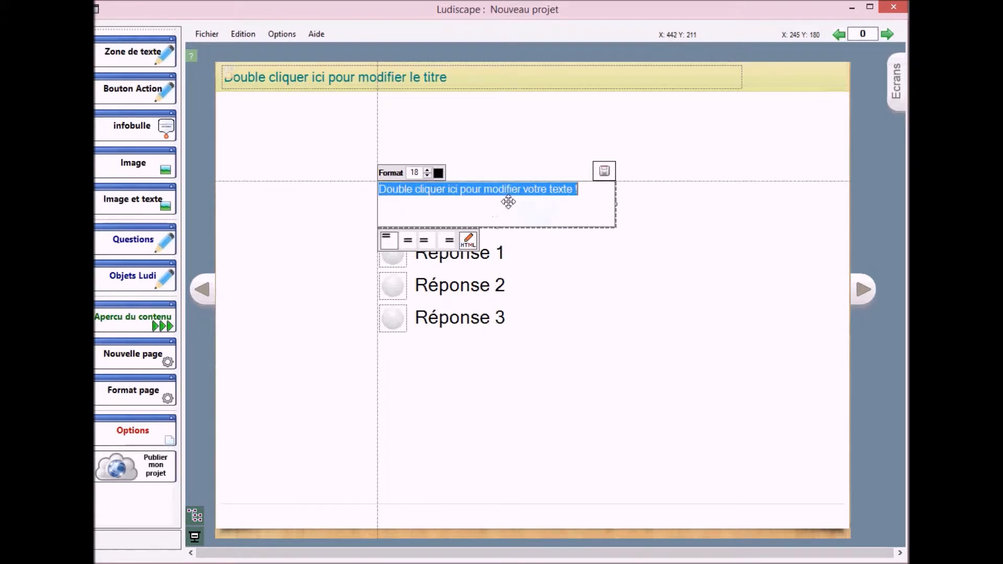
type("6 ")
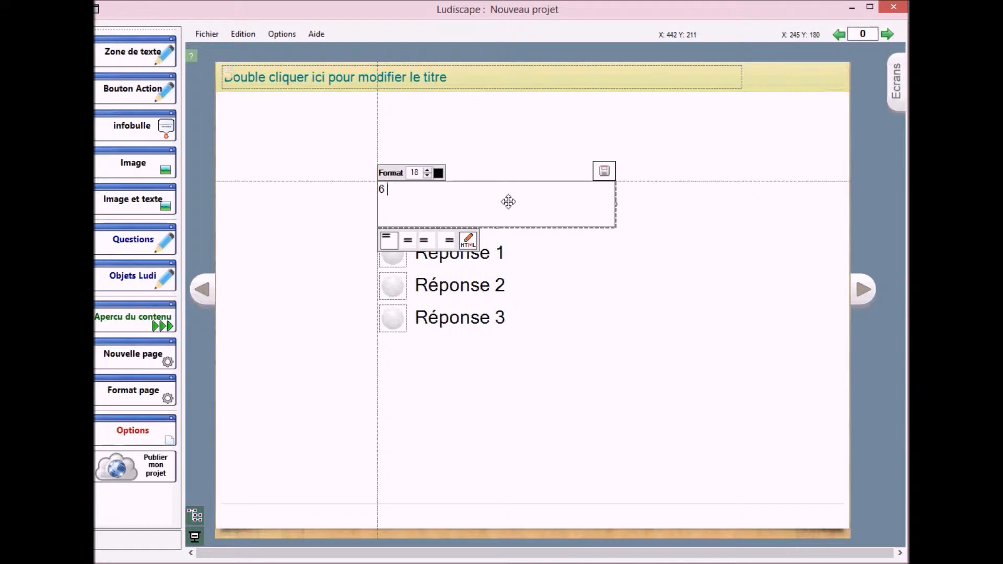
type("+ 13 = ?")
left_click(603, 172)
Step: Enlarge the font of the "6 + 13 = ?" question text
left_click(458, 196)
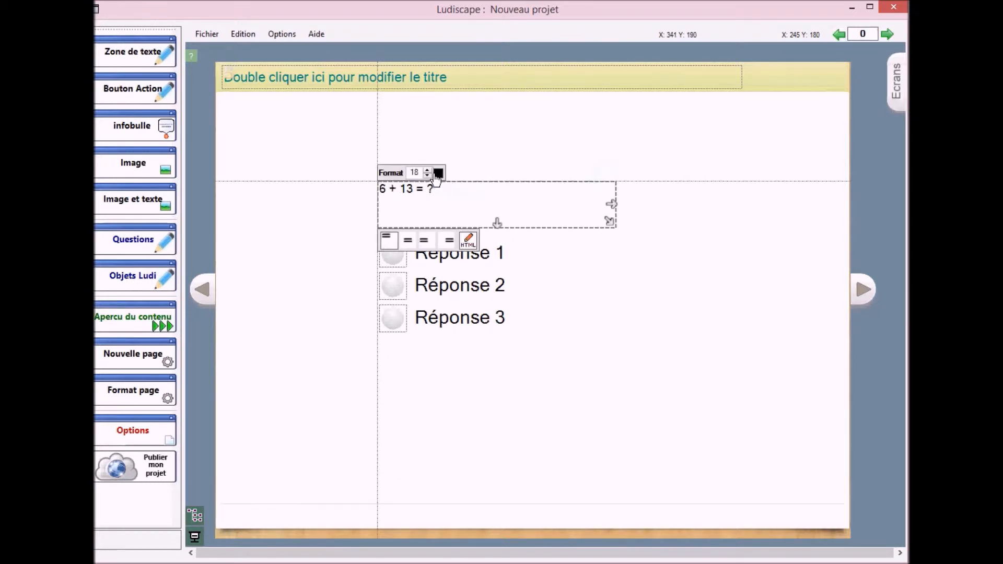
left_click(420, 172)
scroll(420, 172, "up", 6)
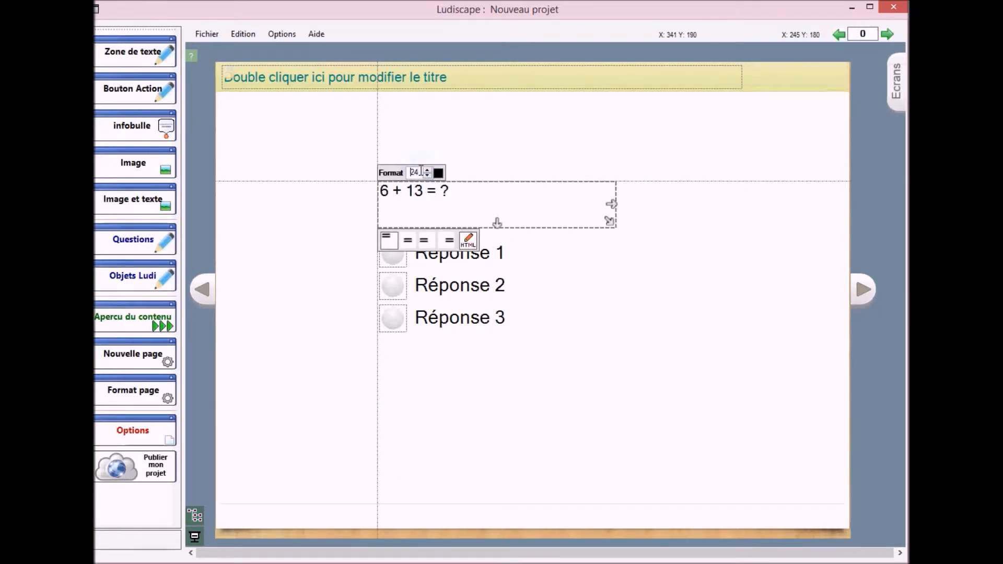
left_click(467, 151)
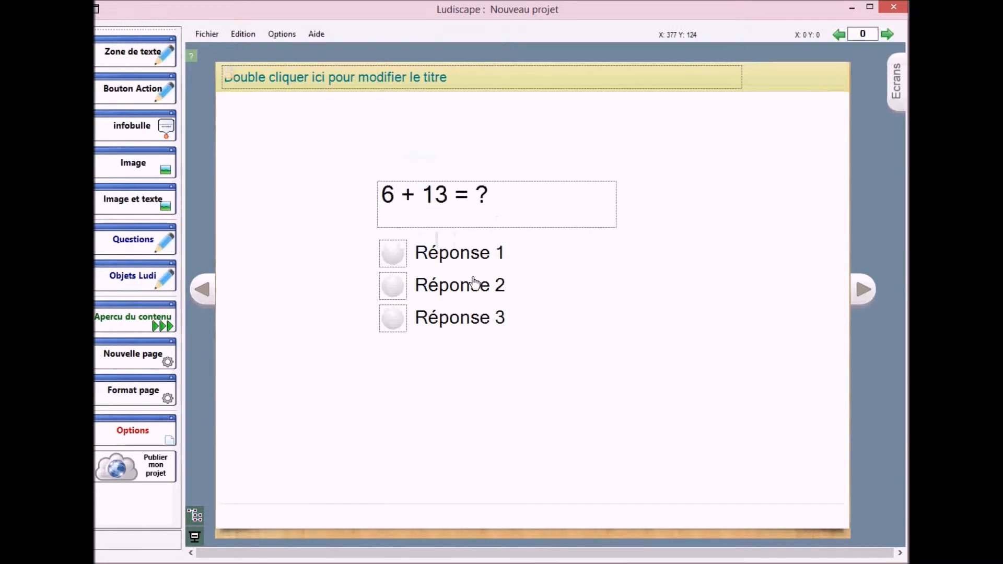
Step: Set the three QCM answers to 18, 19 and 20, and mark 19 as the correct one
left_click(450, 257)
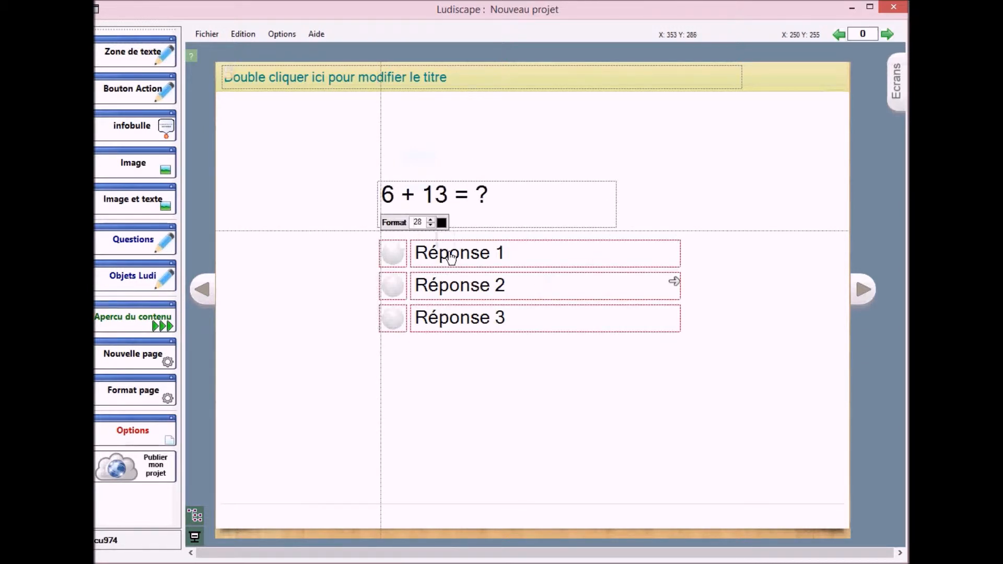
double_click(450, 256)
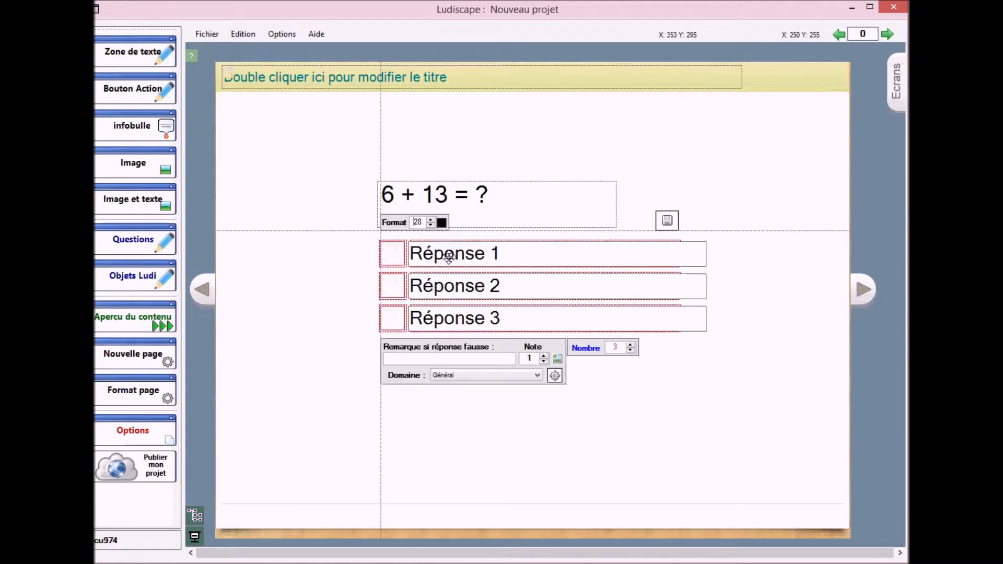
left_click_drag(529, 259, 416, 264)
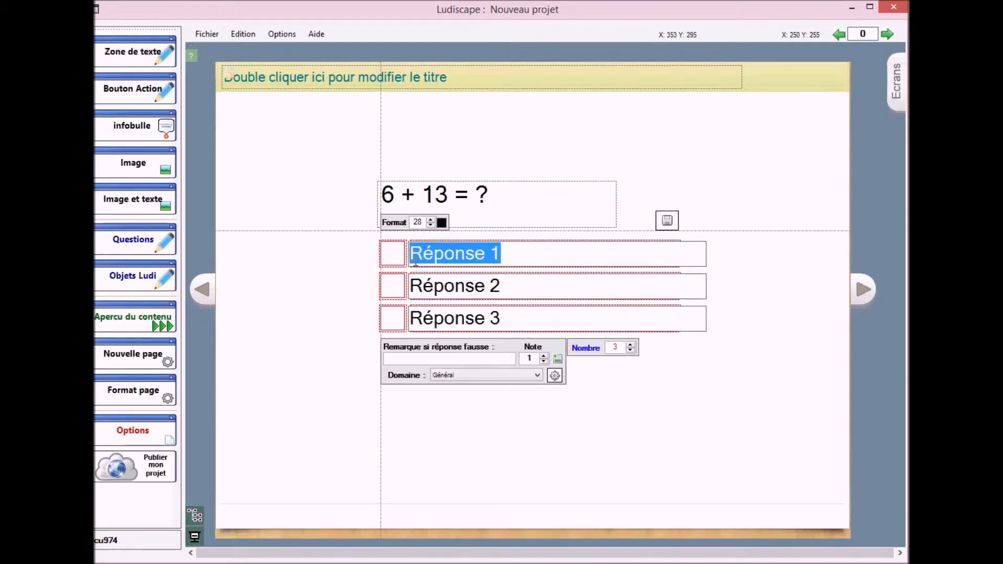
type("18")
key("Tab")
type("19")
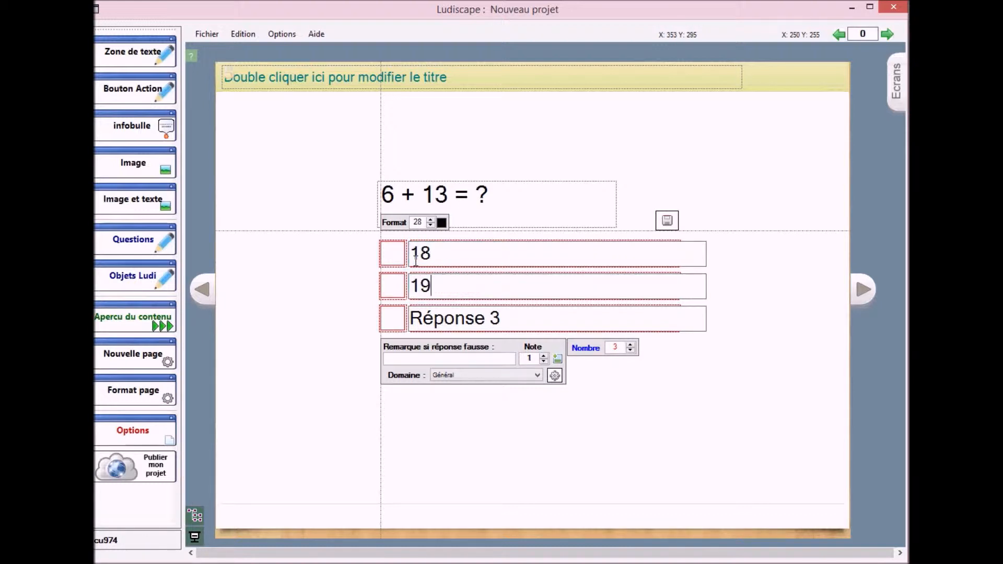
key("Tab")
type("20")
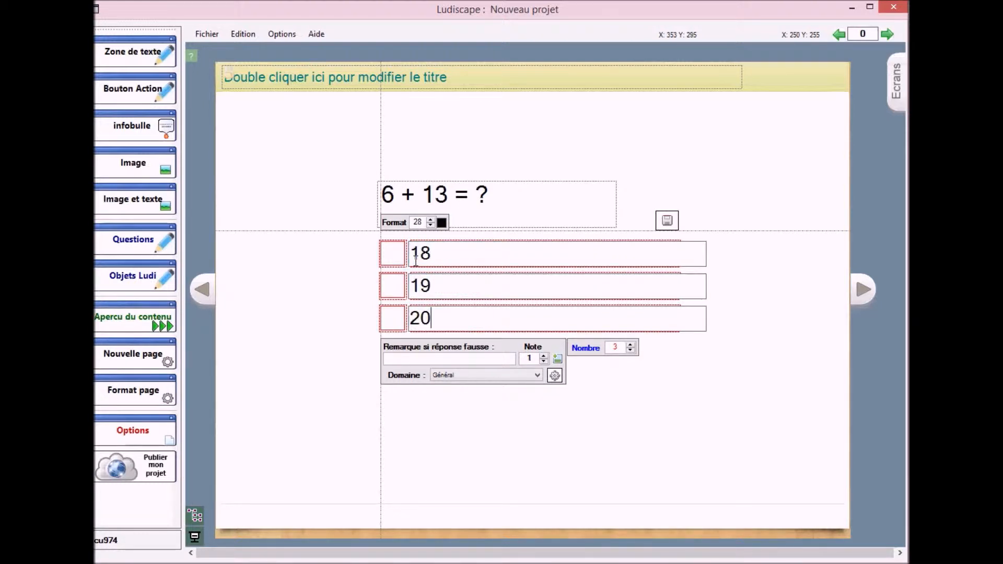
left_click(400, 291)
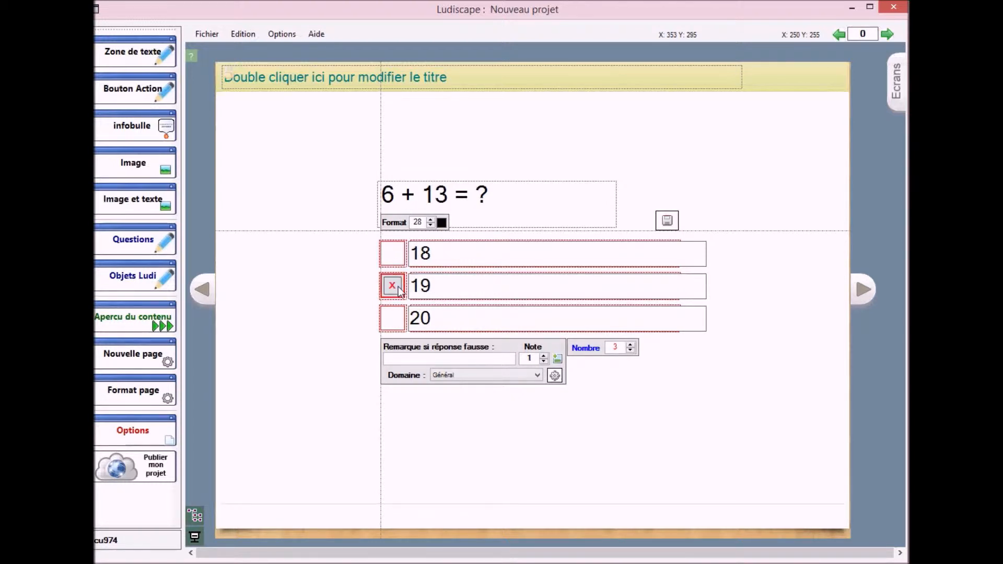
Step: Increase the number of QCM answers to 4 and enter 21 as the fourth answer
left_click(631, 347)
left_click(473, 359)
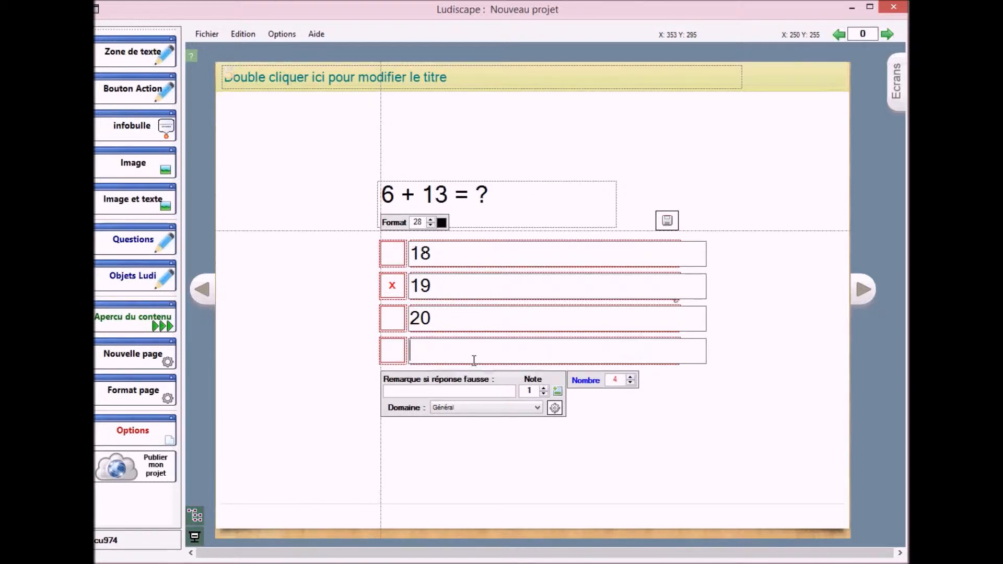
type("21")
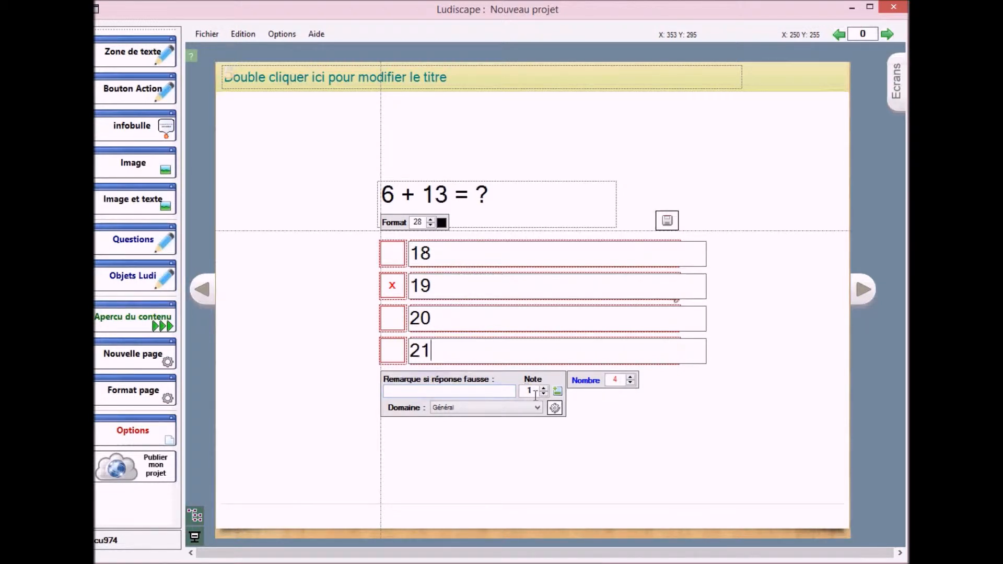
Step: Save the question with "6 + 13 = 19 !" as its wrong-answer remark, and narrow the answer fields to about the question text zone's right edge
left_click(409, 393)
type("6 + 13 = 19 !")
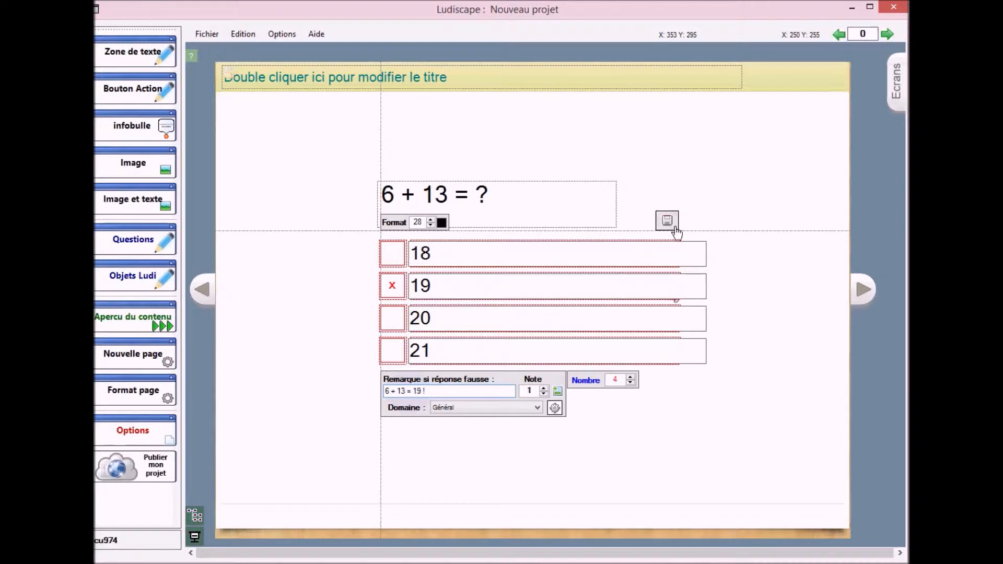
left_click(668, 222)
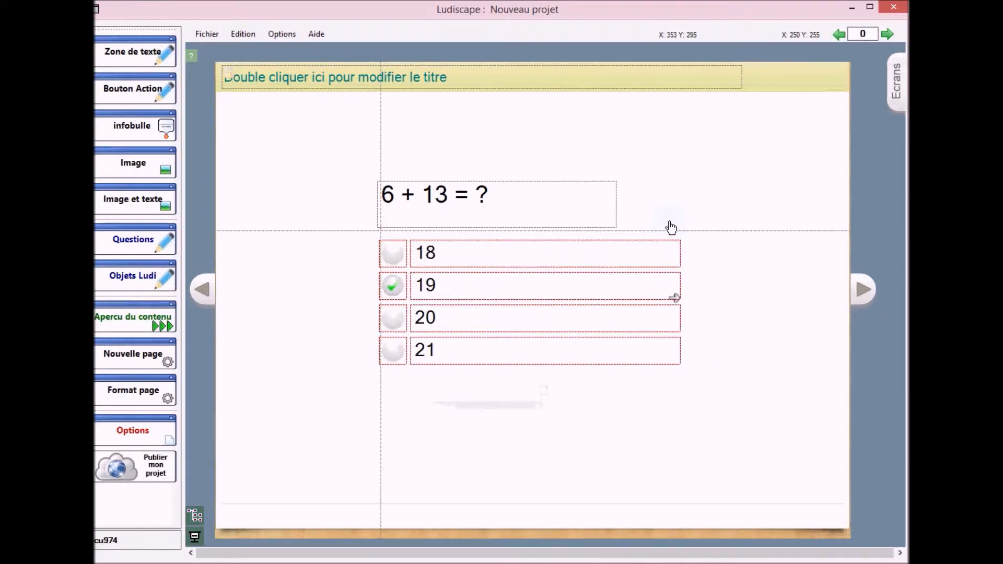
left_click_drag(642, 297, 620, 299)
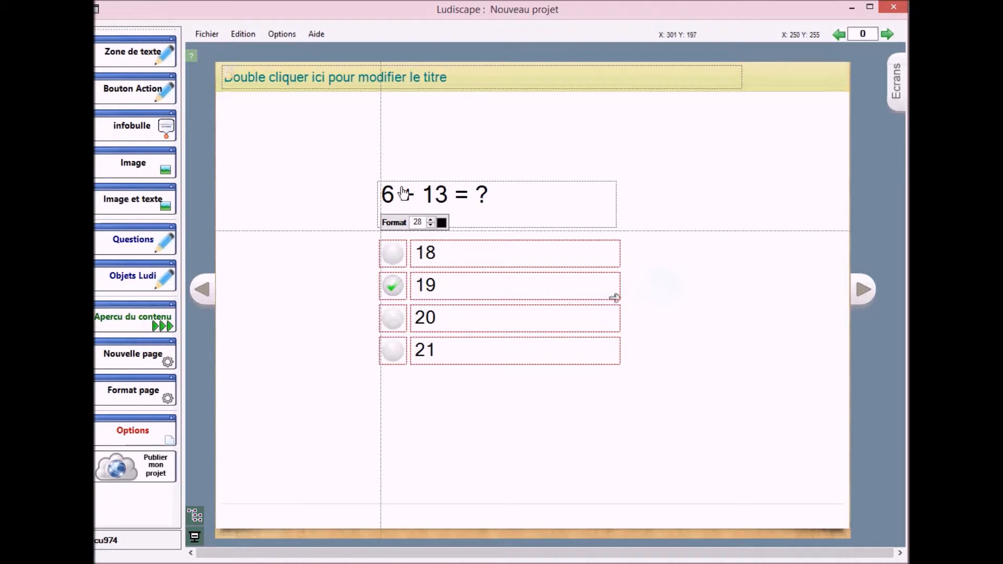
Step: Place a SUITE action button below and to the right of the answers, at about X 610, Y 510
left_click(145, 90)
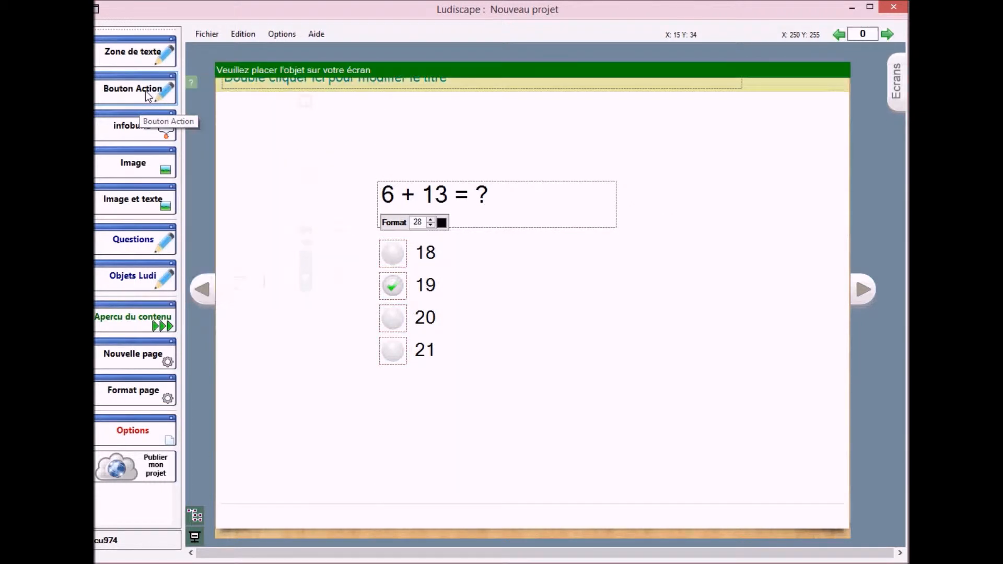
left_click(673, 425)
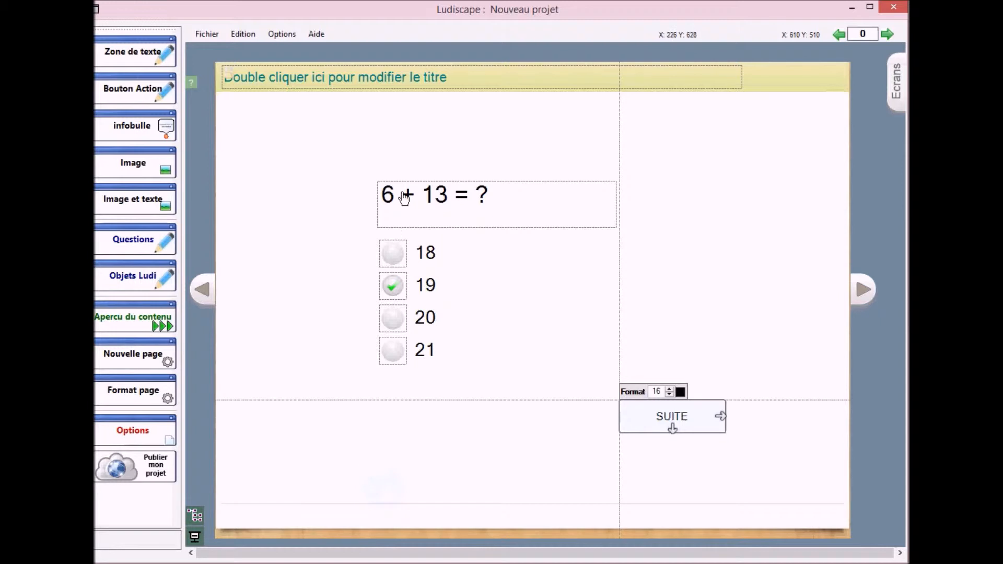
Step: Create a new page after the QCM page and insert a DRAG DROP question on it
left_click(863, 290)
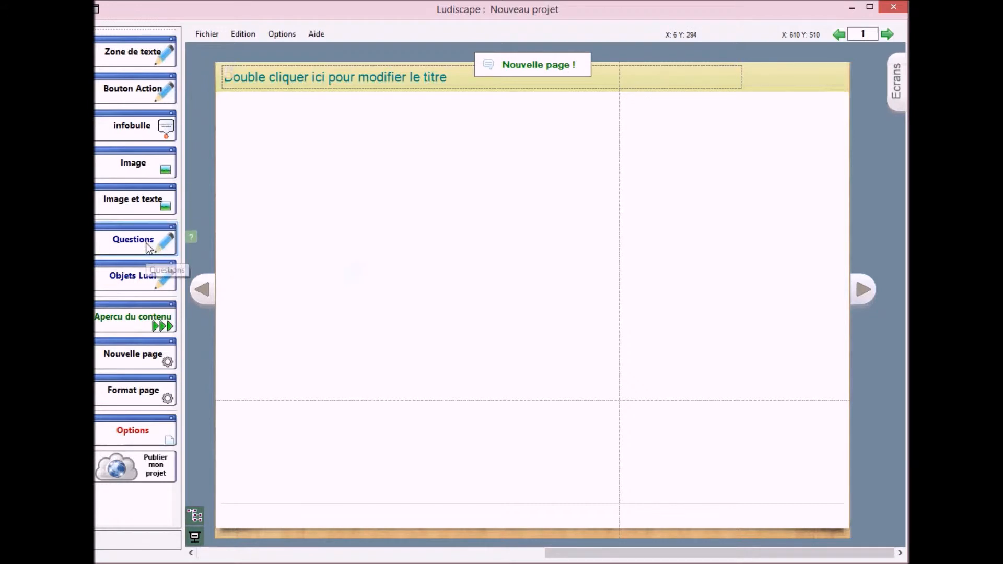
mouse_move(149, 247)
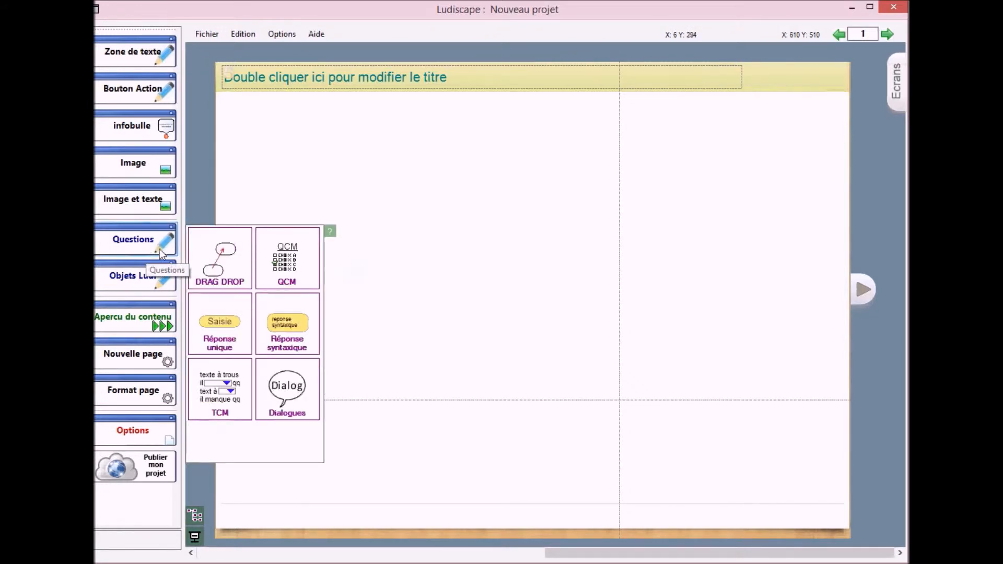
left_click(221, 270)
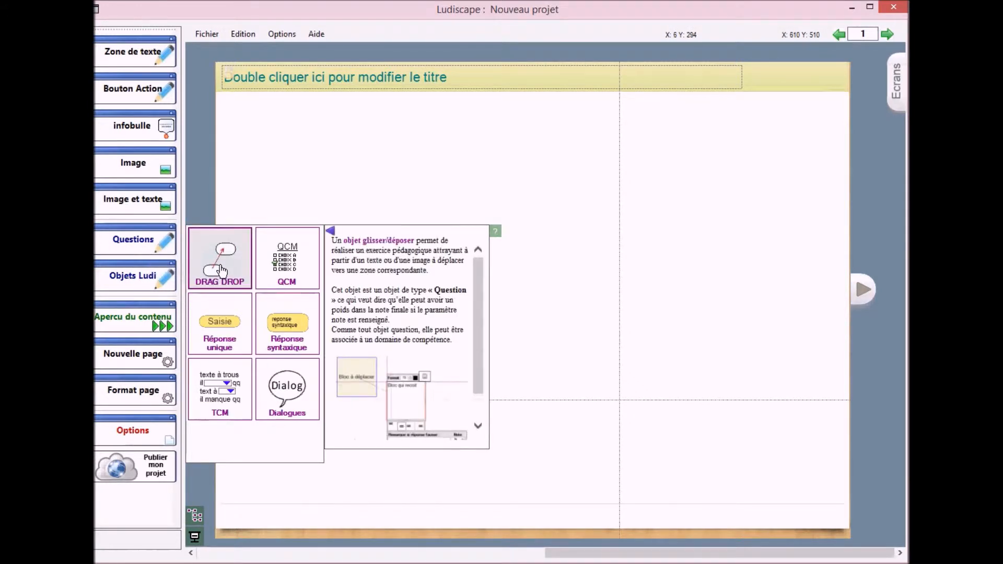
mouse_move(455, 219)
Step: Move the "Bloc à déplacer" block to about X 185, Y 150 and the "Bloc qui recoit" block to about X 480, Y 115
left_click_drag(437, 217, 359, 181)
left_click_drag(587, 224, 588, 156)
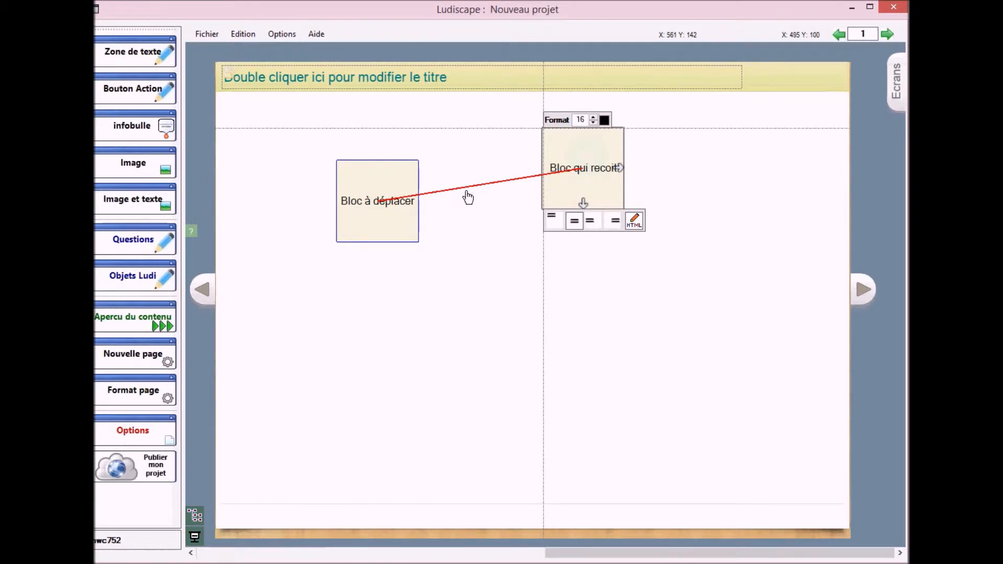
left_click(387, 199)
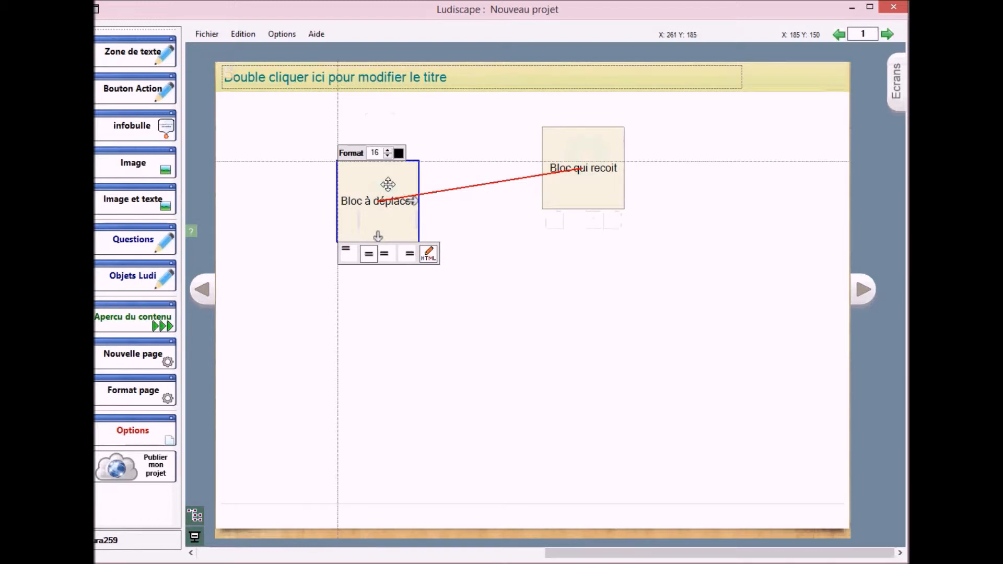
left_click(587, 155)
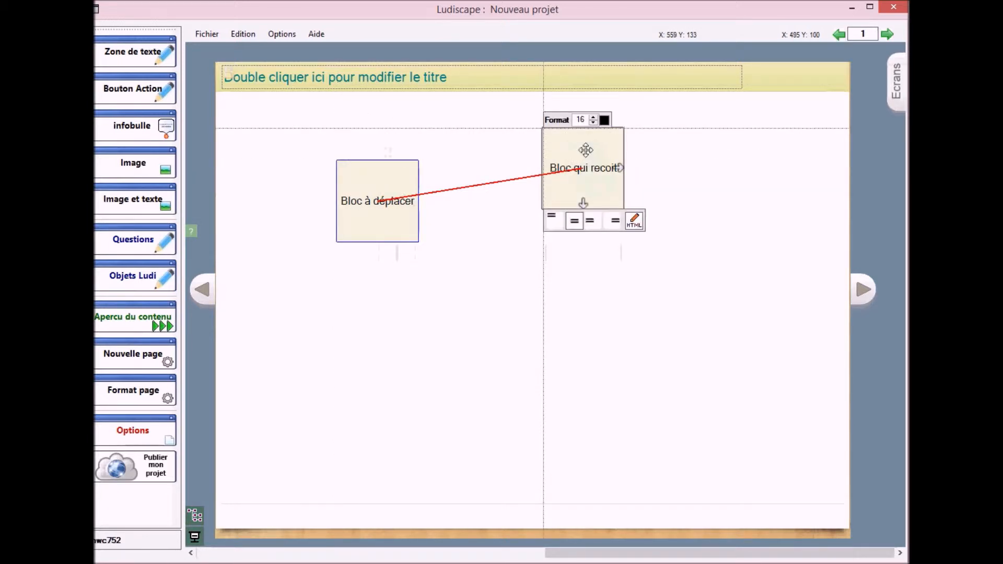
left_click_drag(582, 157, 573, 162)
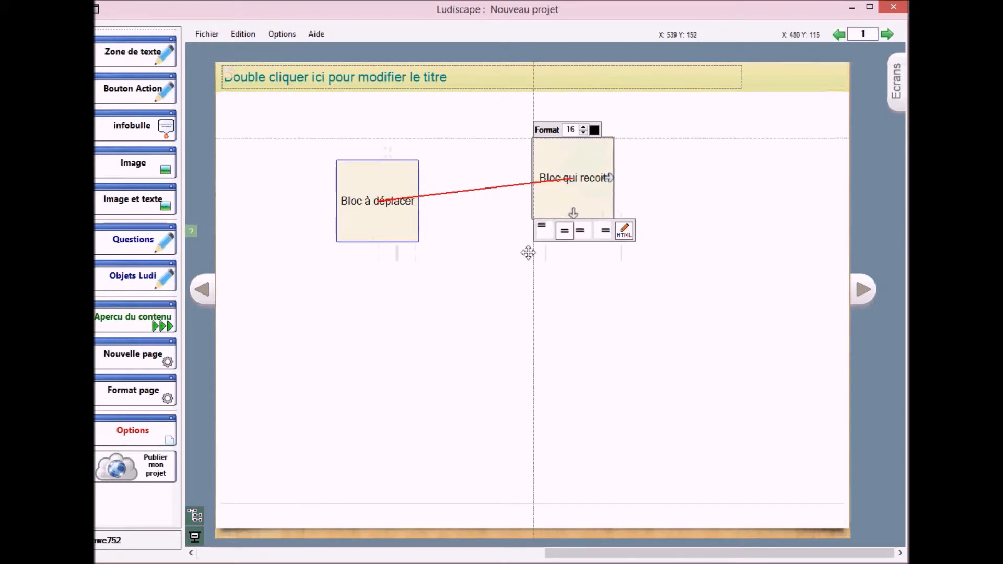
left_click(491, 361)
Step: Insert a second DRAG DROP question and move its blocks below the first pair, to about X 180, Y 300 and X 480, Y 255
left_click(374, 193)
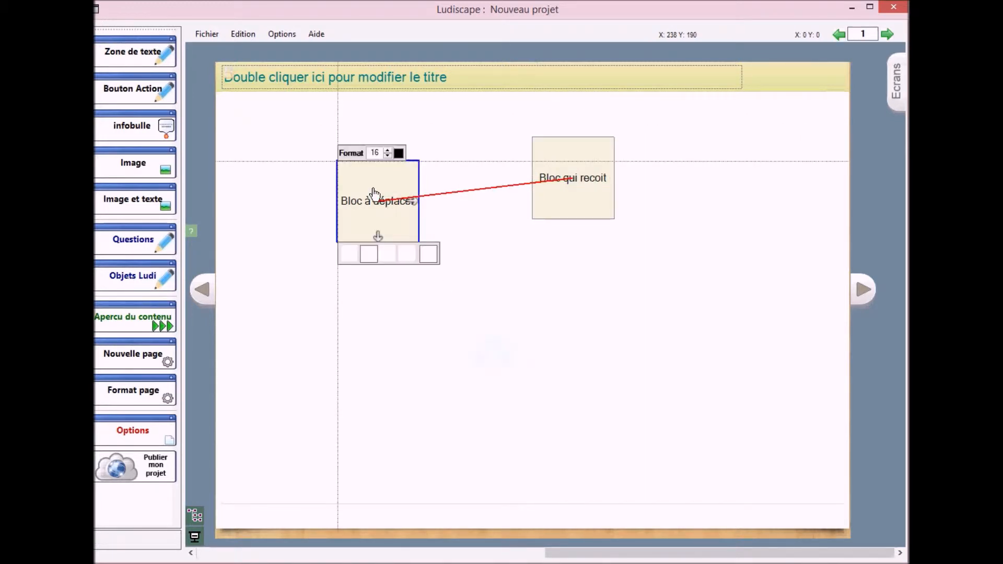
left_click(491, 332)
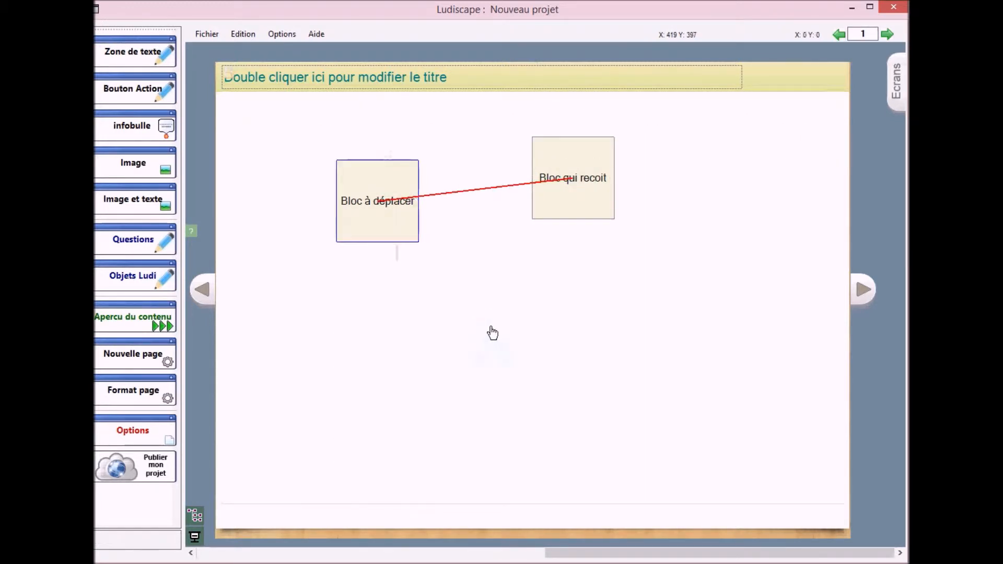
left_click(140, 241)
left_click(221, 270)
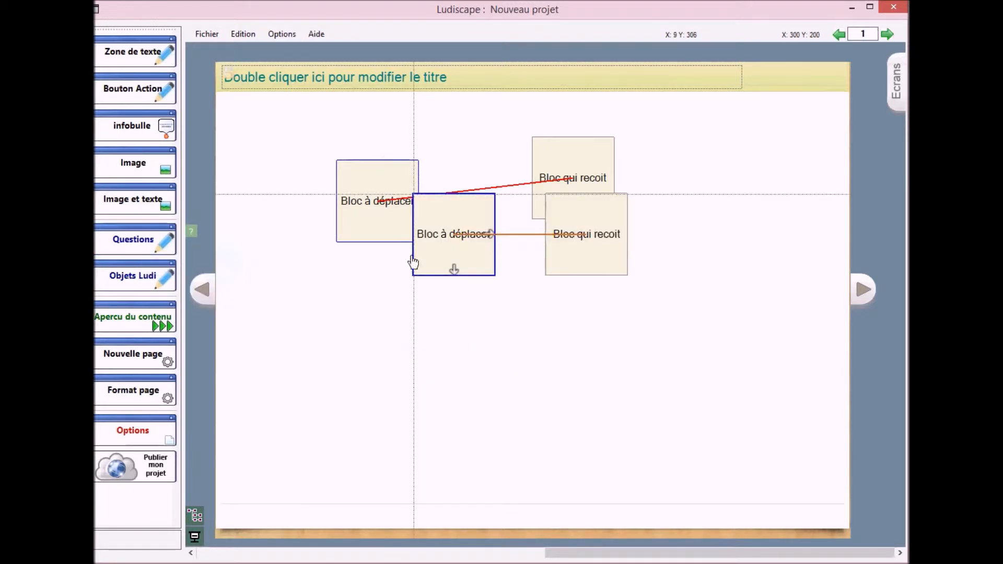
left_click_drag(455, 224, 381, 297)
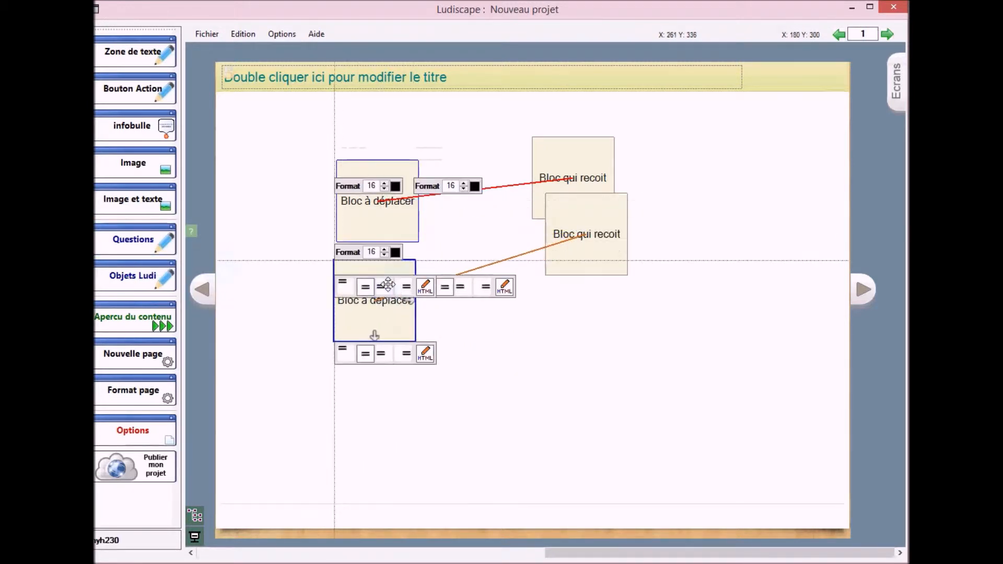
left_click_drag(594, 213, 581, 252)
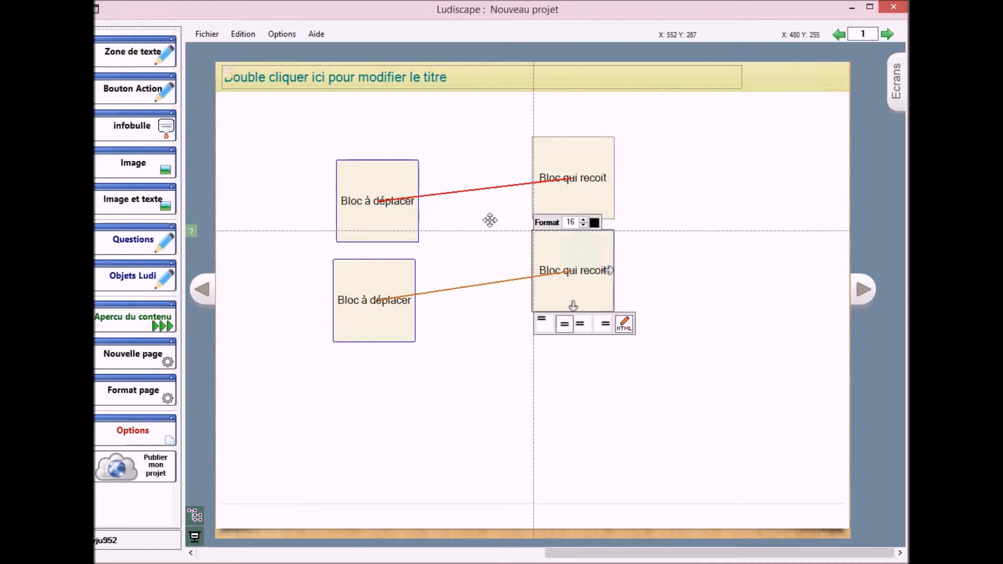
Step: Place two text zones beside the receiving blocks, at about X 610, Y 115 and X 615, Y 260, and shorten both to roughly the blocks' height
left_click(138, 56)
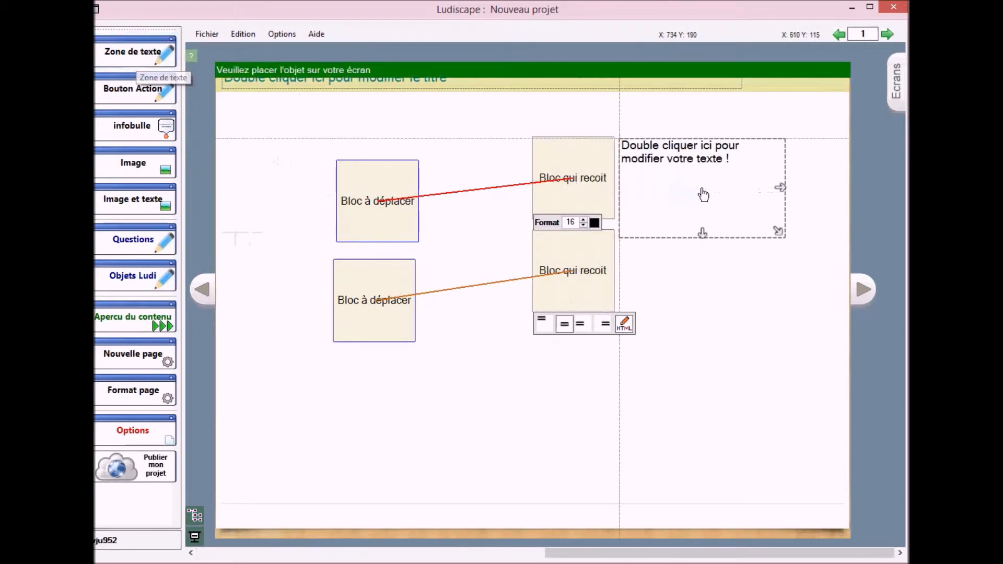
left_click(704, 194)
left_click_drag(703, 230, 703, 217)
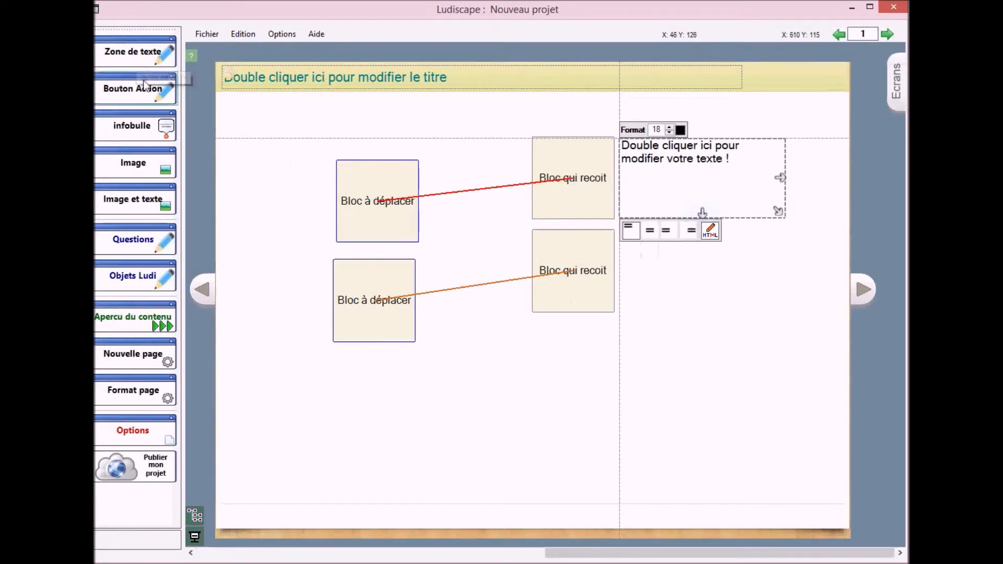
left_click(131, 55)
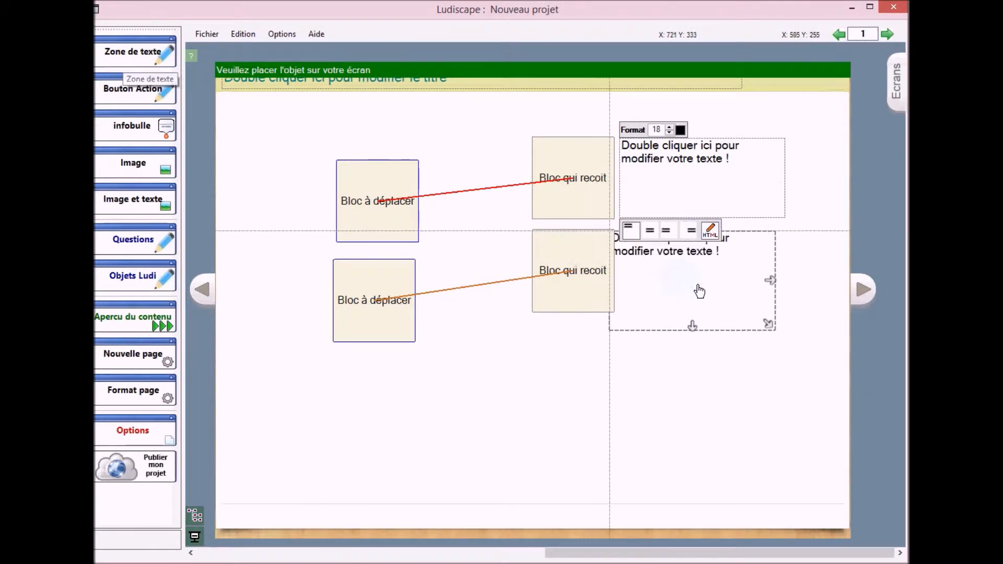
left_click(711, 294)
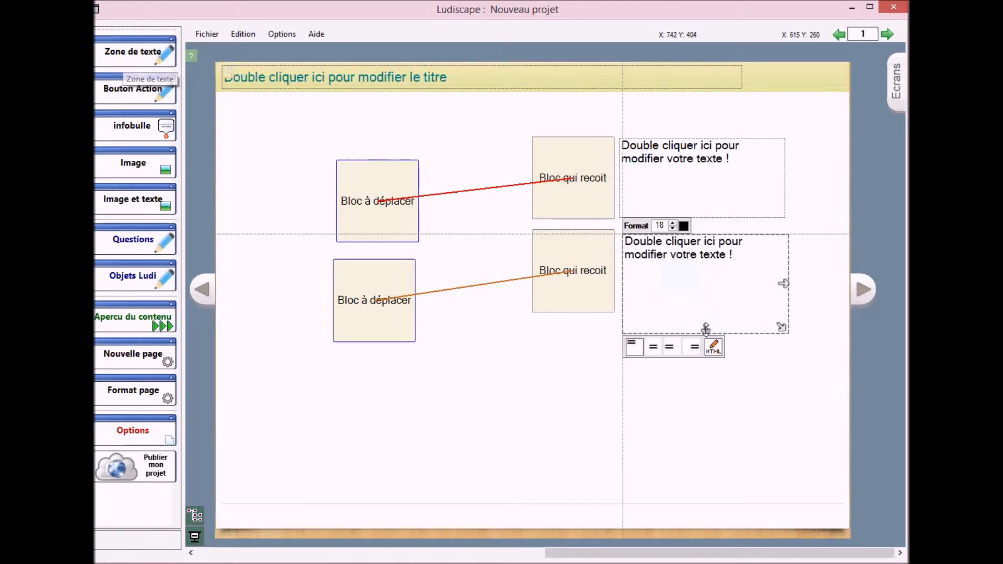
left_click_drag(706, 330, 707, 312)
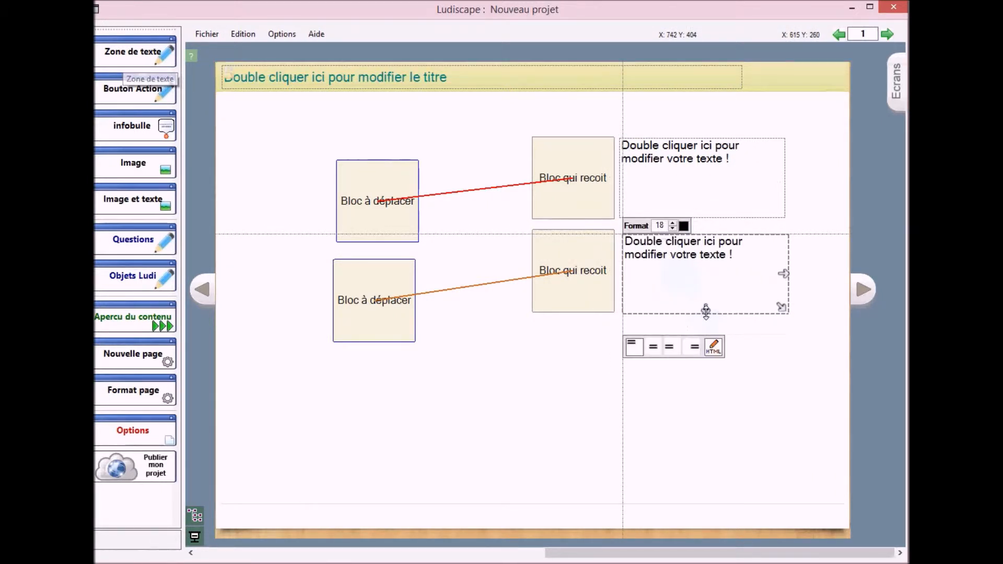
Step: Set the upper text zone's text to "13 + 17 = ?" with font size 36
left_click(694, 180)
double_click(694, 180)
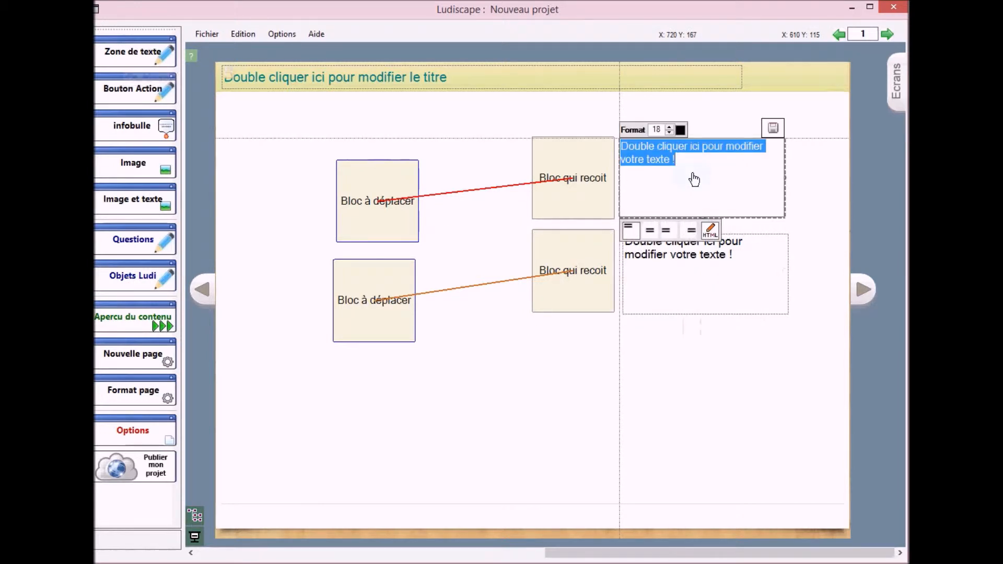
type("1")
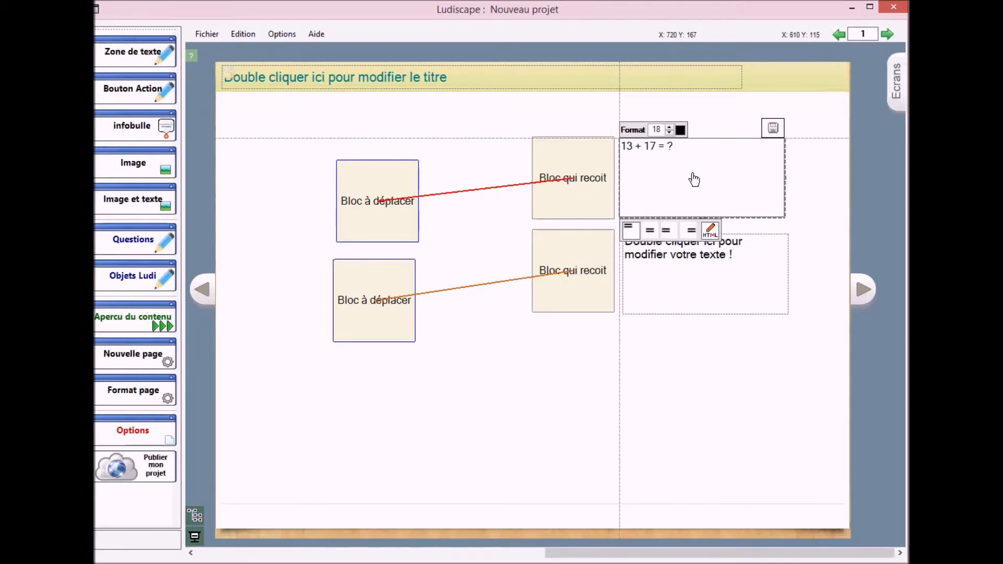
left_click(773, 129)
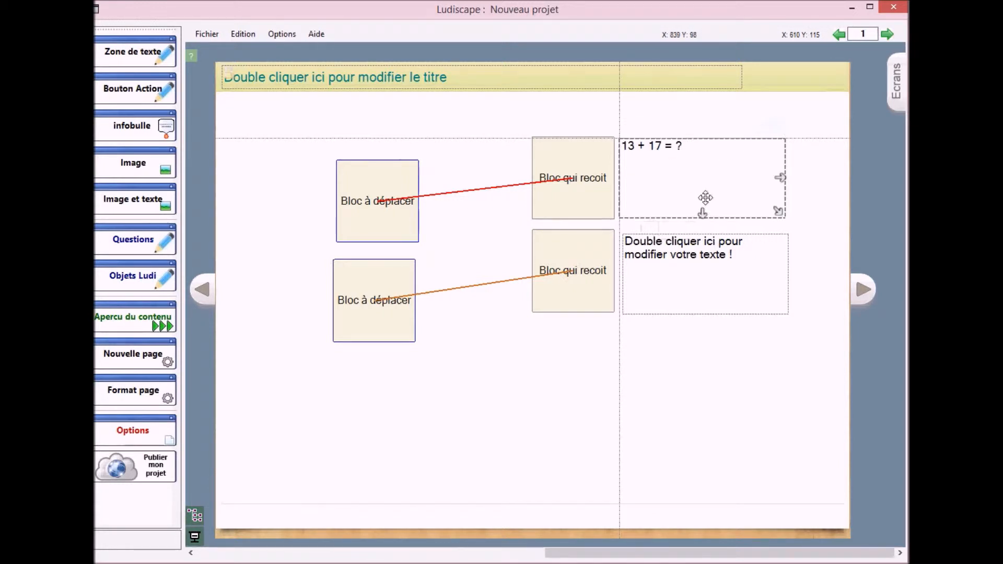
scroll(660, 130, "up", 6)
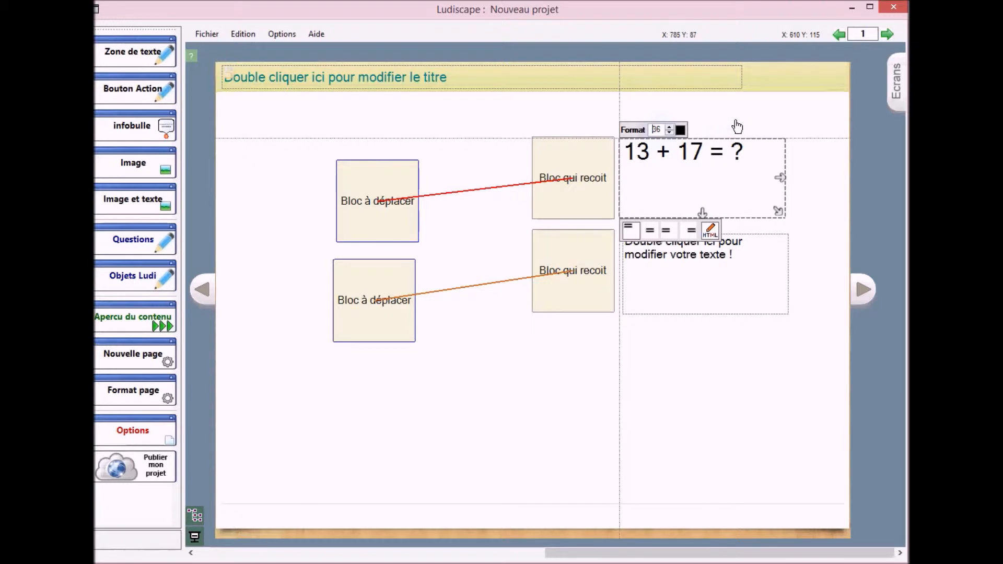
Step: Set the lower text zone's text to "10 +21 = ?" and enlarge its font to match the zone above
double_click(695, 269)
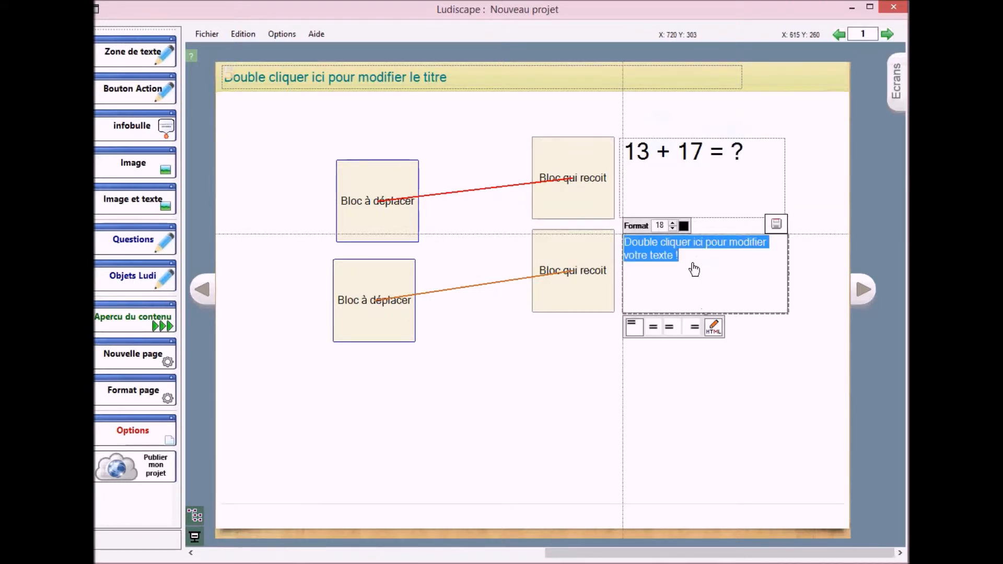
type("1")
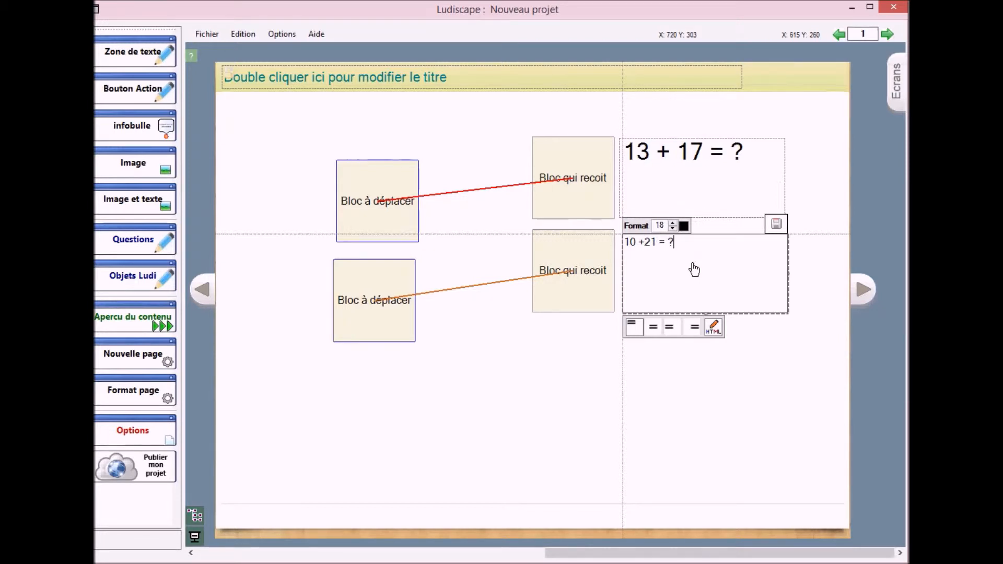
left_click(776, 224)
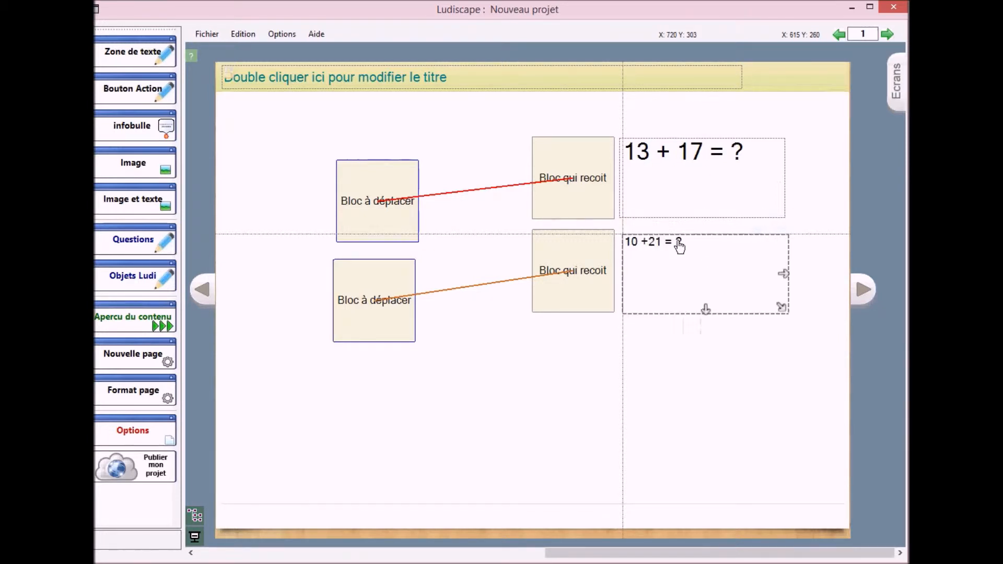
scroll(665, 226, "up", 6)
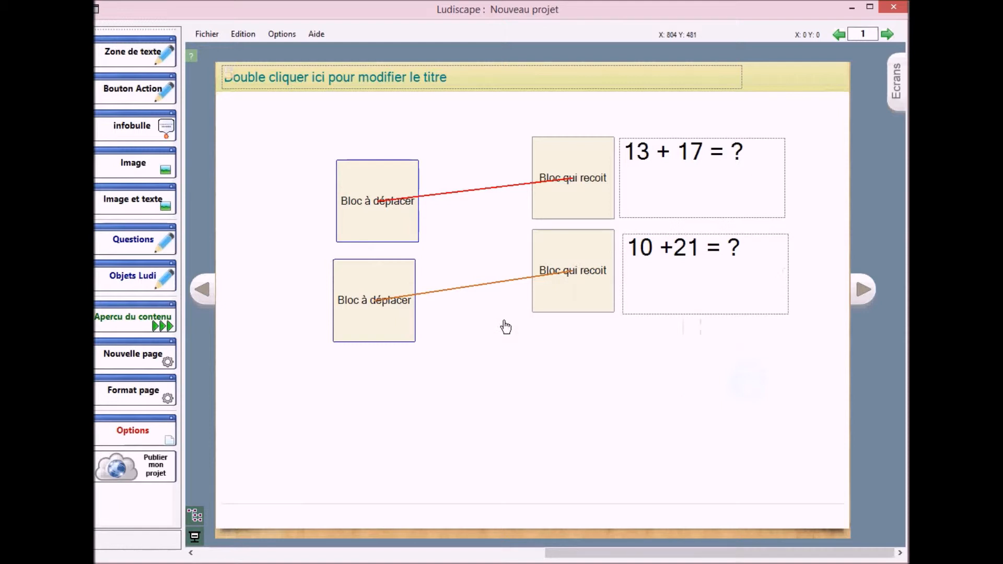
Step: Label the upper block to move "30" and the lower block to move "31"
double_click(363, 201)
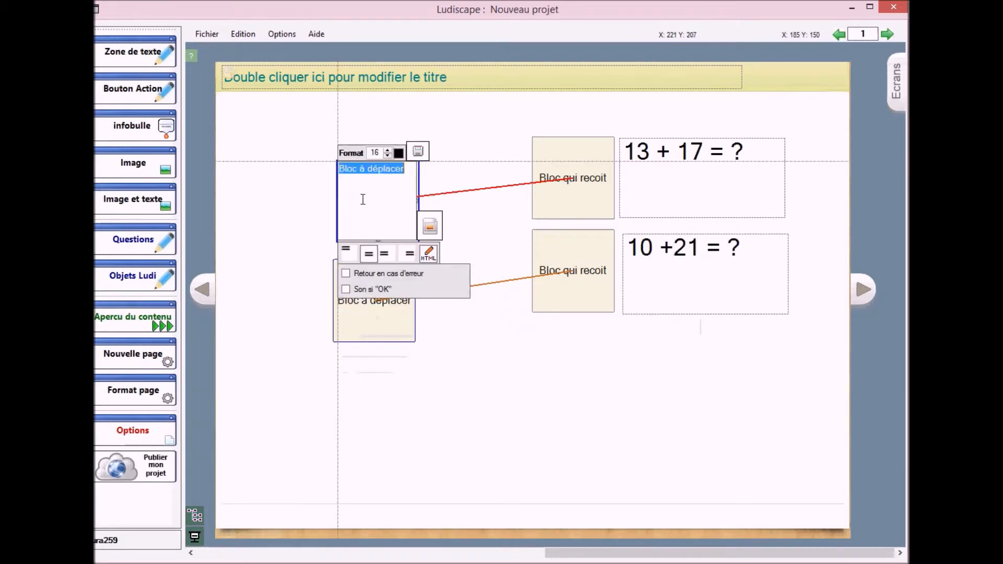
type("30")
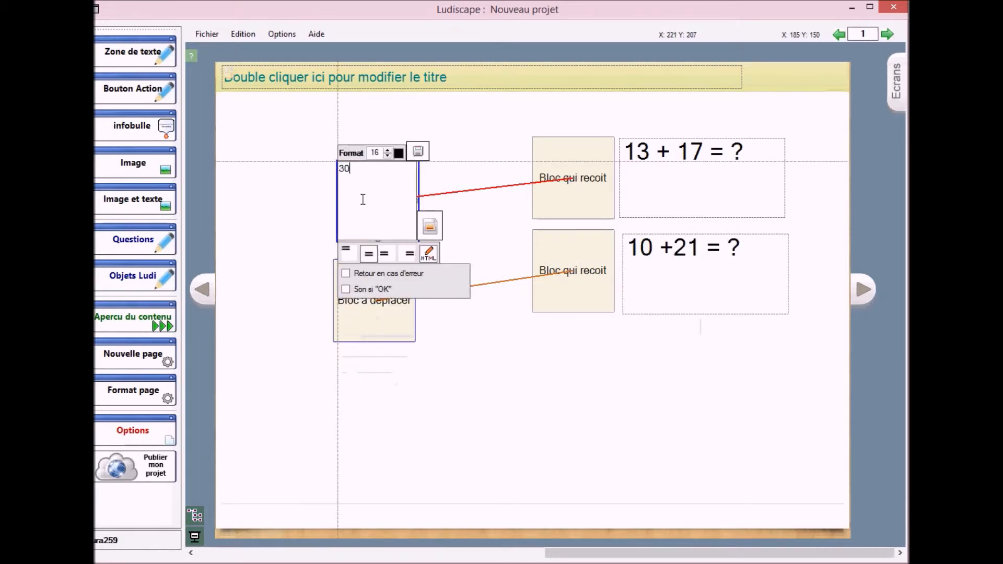
left_click(418, 152)
double_click(374, 309)
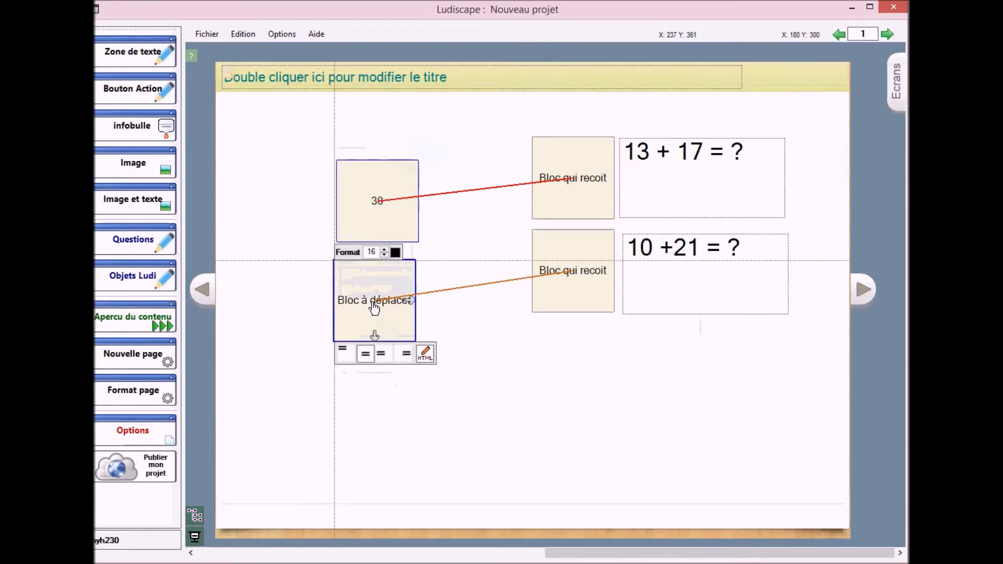
type("31")
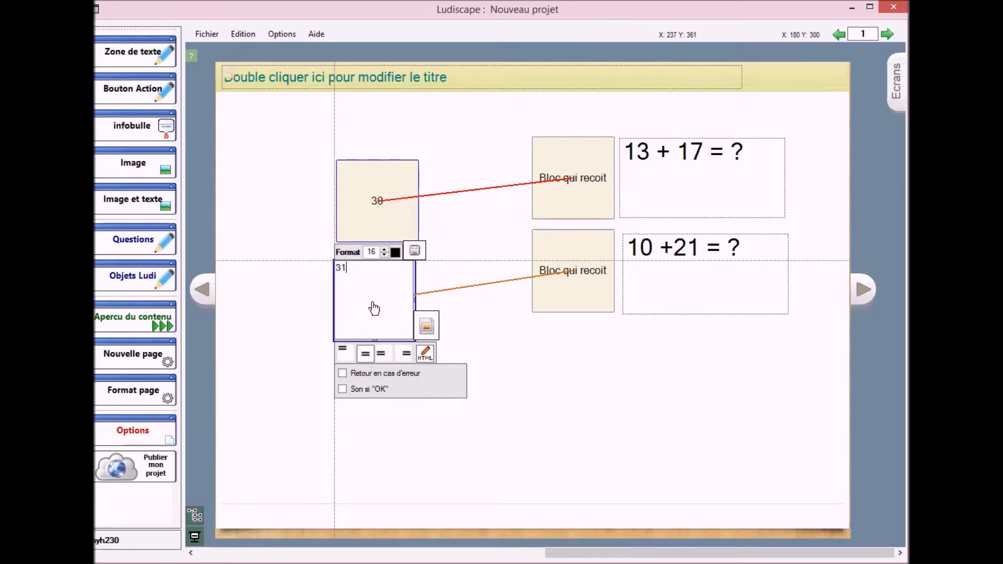
left_click(415, 251)
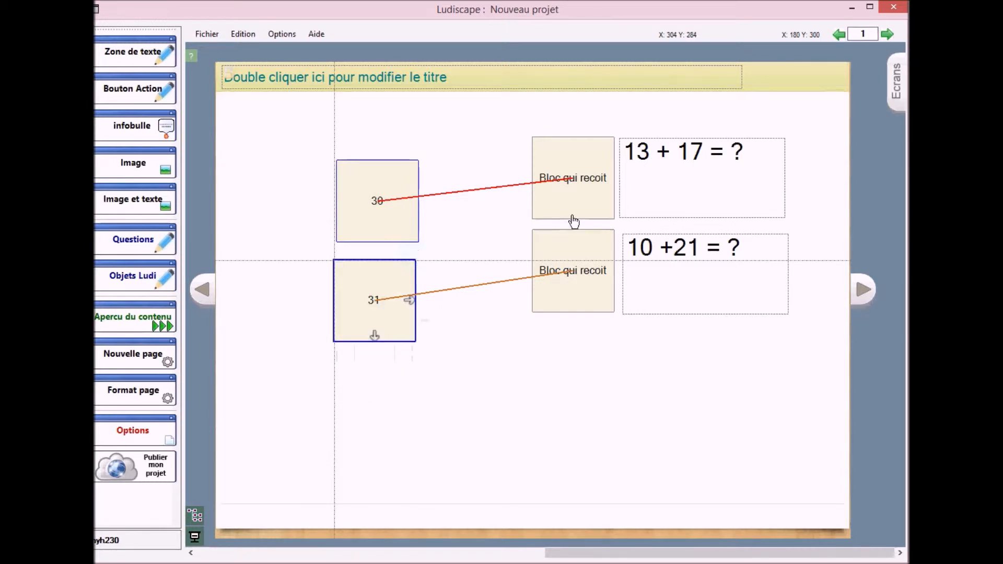
Step: Replace the text of both receiving blocks with "?"
double_click(576, 176)
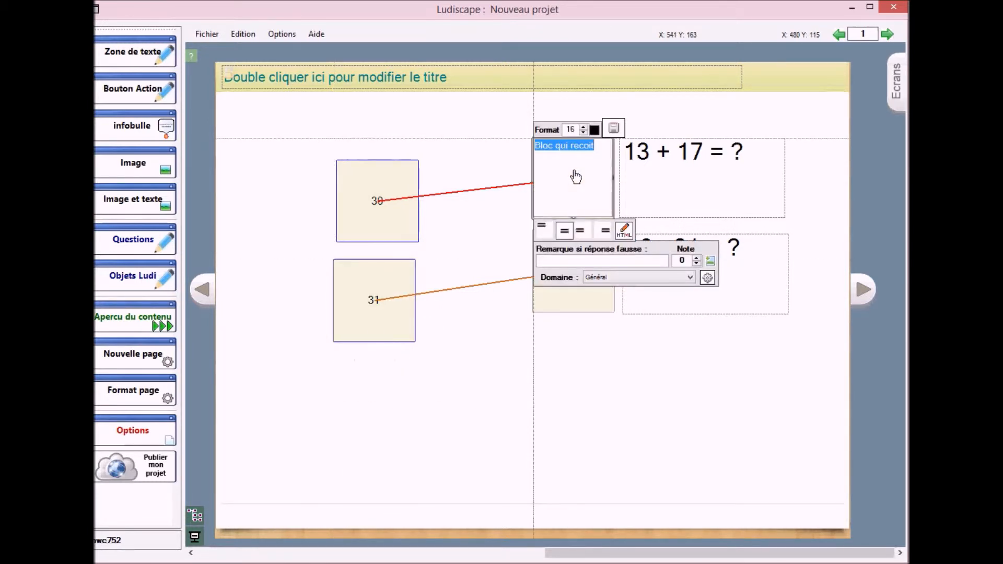
type("?")
left_click(613, 128)
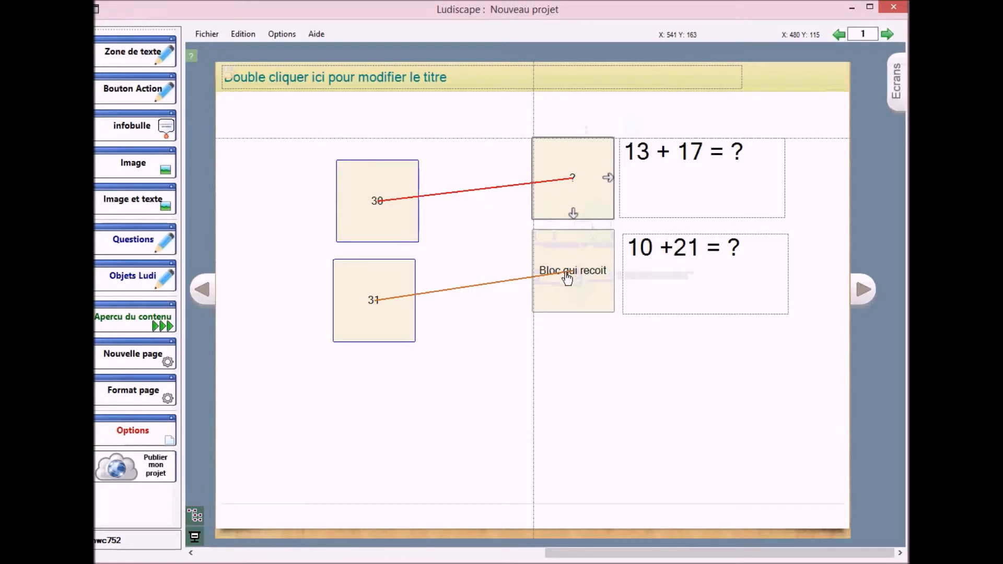
double_click(568, 277)
type("?")
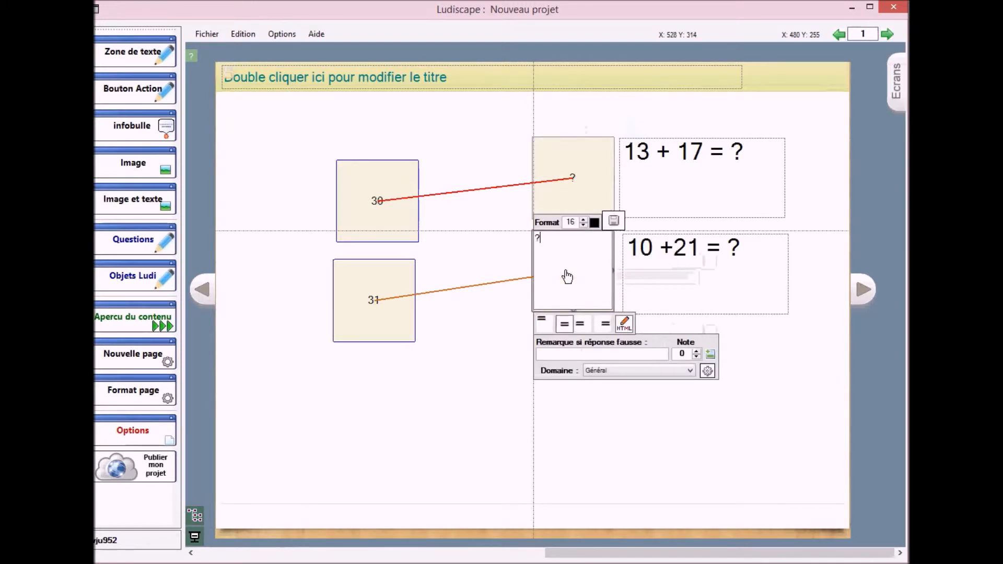
left_click(614, 221)
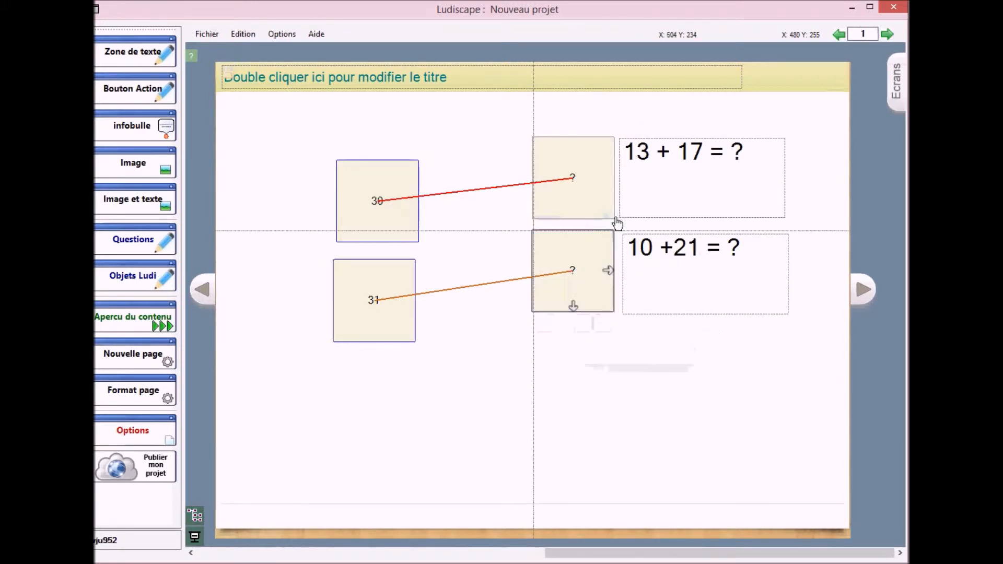
Step: Enlarge the font of the "30" and "31" blocks to about the size of the sums beside the receiving blocks
double_click(371, 191)
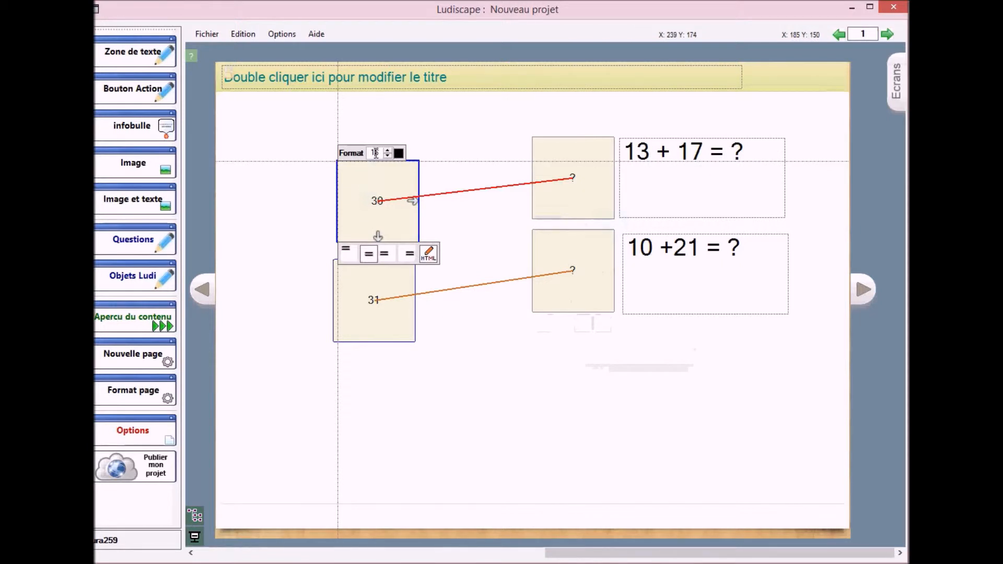
scroll(376, 153, "up", 7)
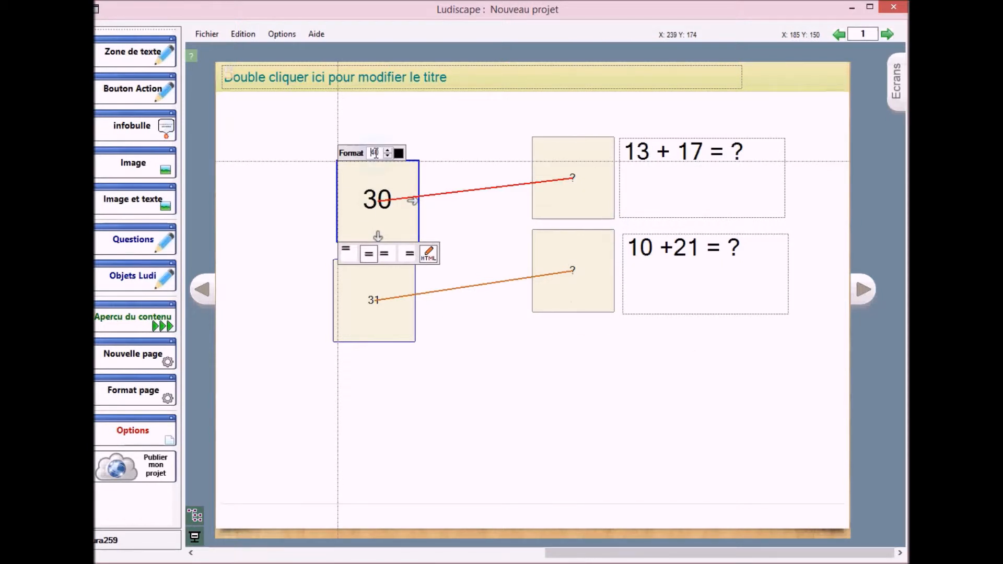
double_click(389, 304)
scroll(373, 252, "up", 6)
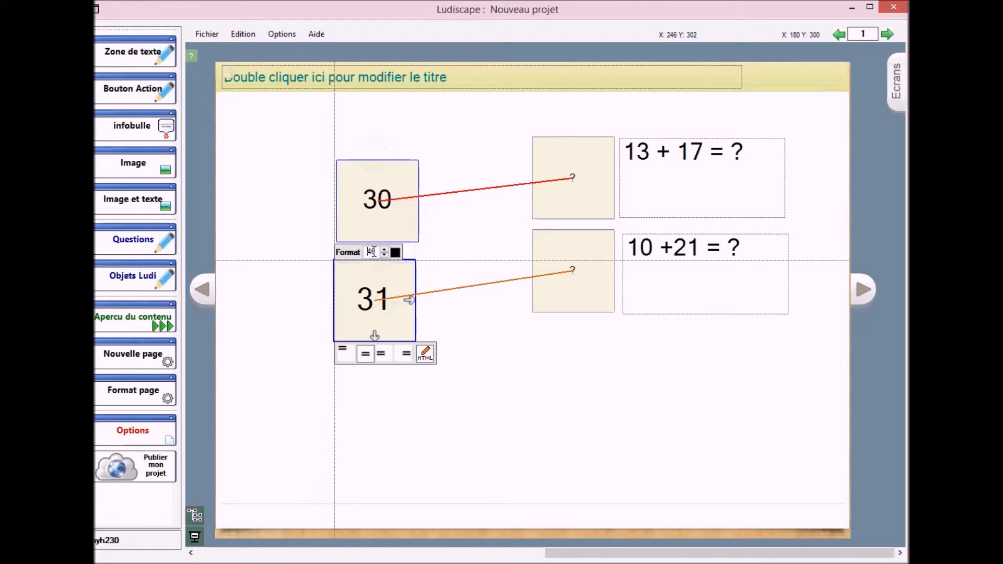
left_click(512, 398)
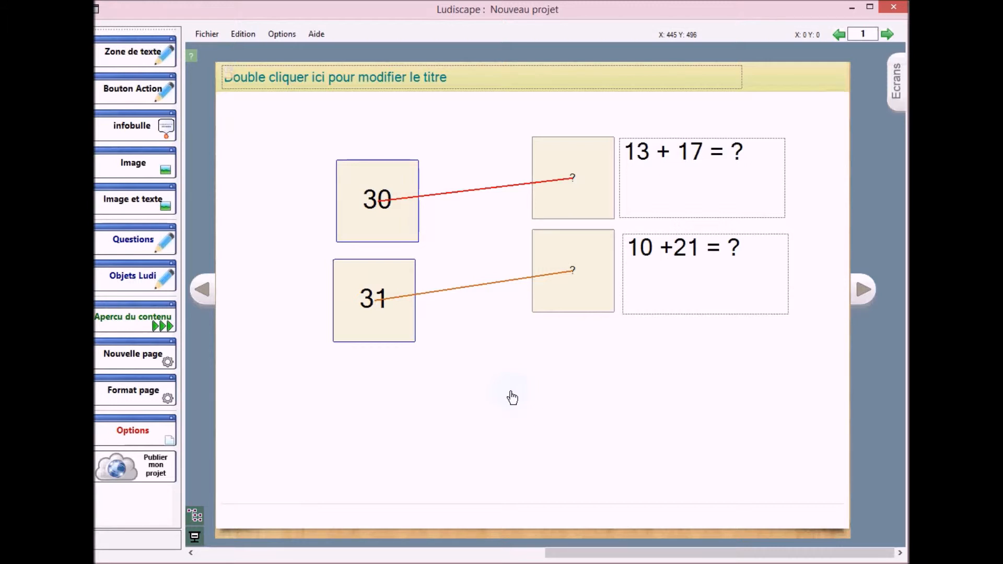
Step: Place a SUITE action button near the page's lower-right corner, below the two sums
left_click(137, 91)
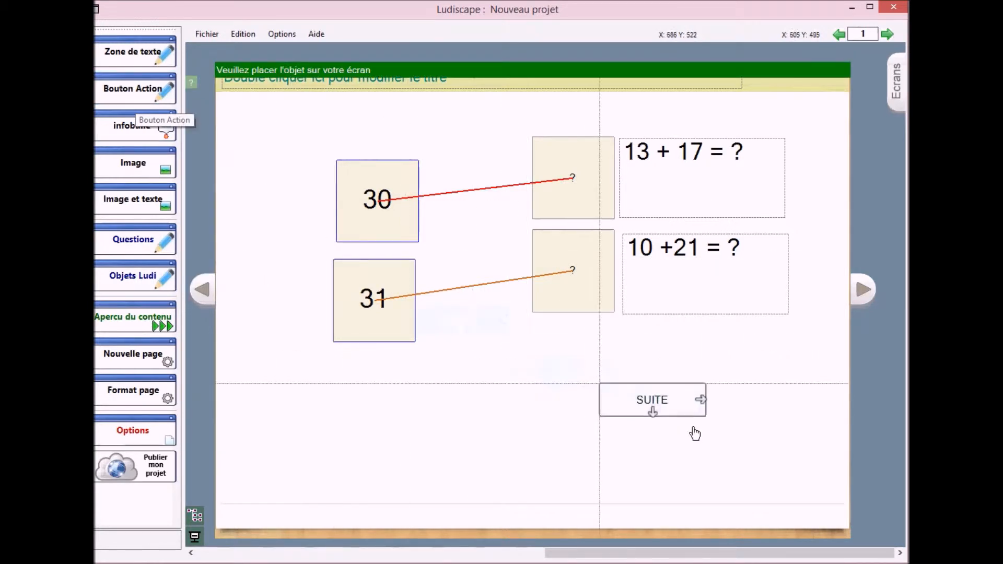
left_click(716, 453)
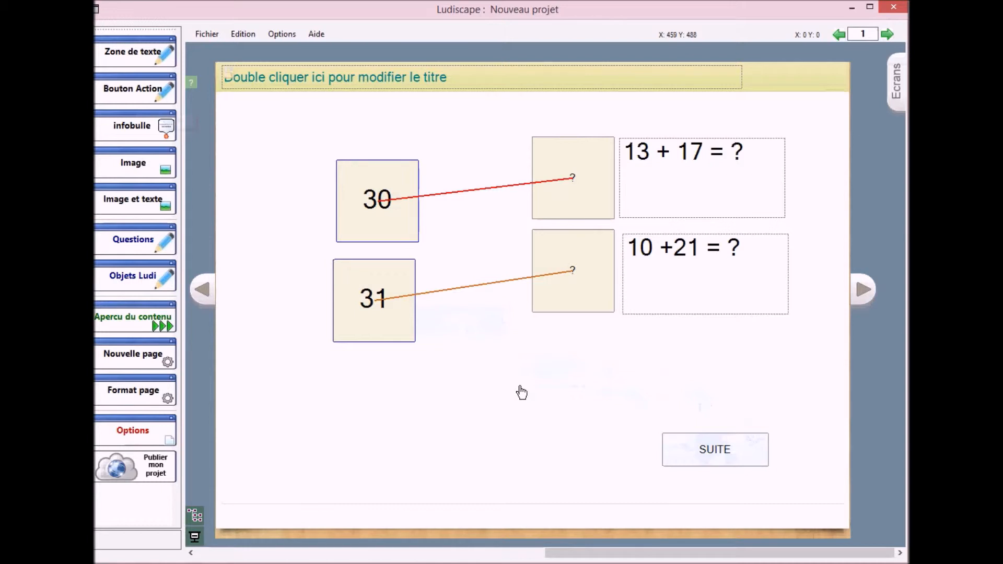
Step: Add a new page after the drag-and-drop sums page and place a Note score object in its upper-left area
left_click(863, 290)
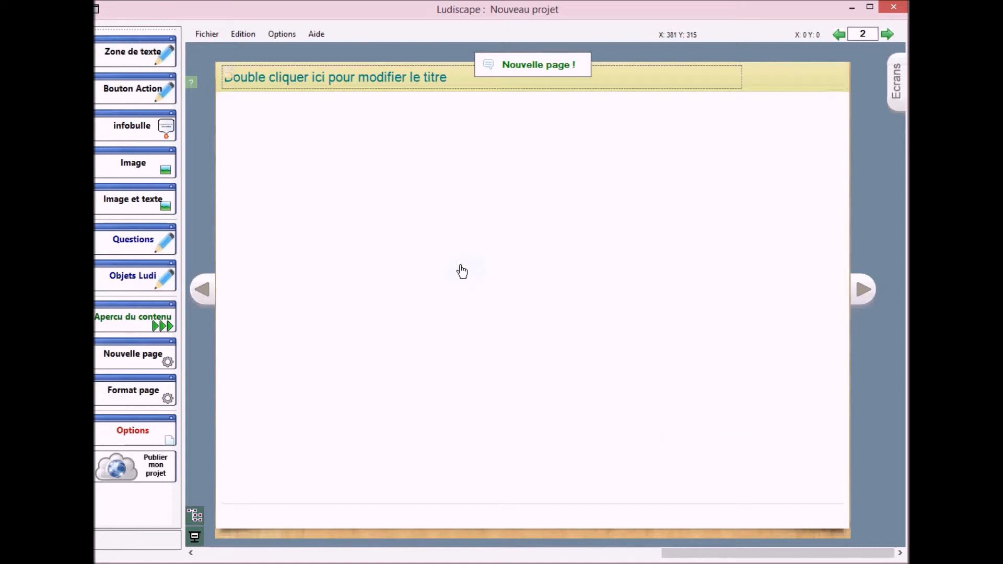
left_click(139, 280)
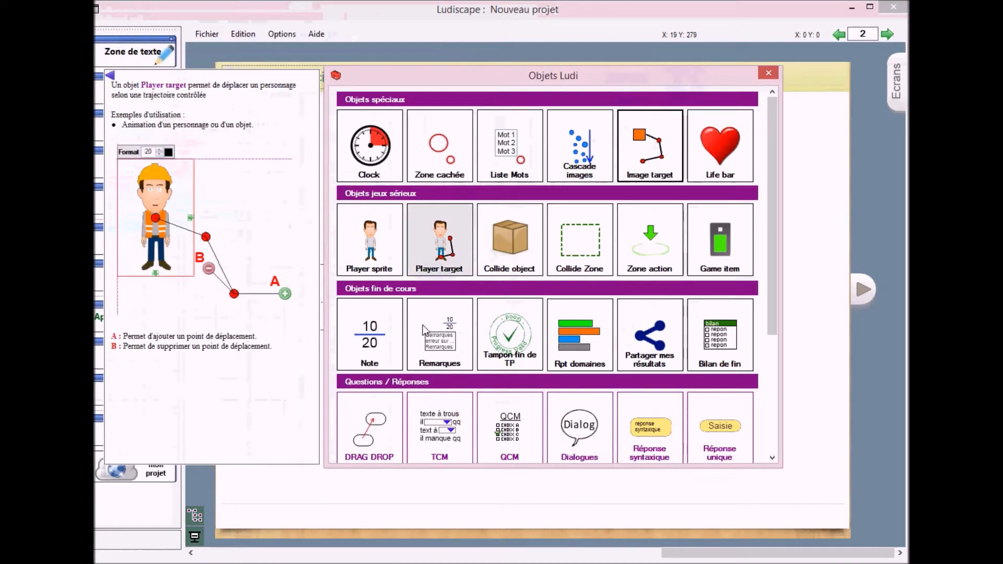
left_click(376, 342)
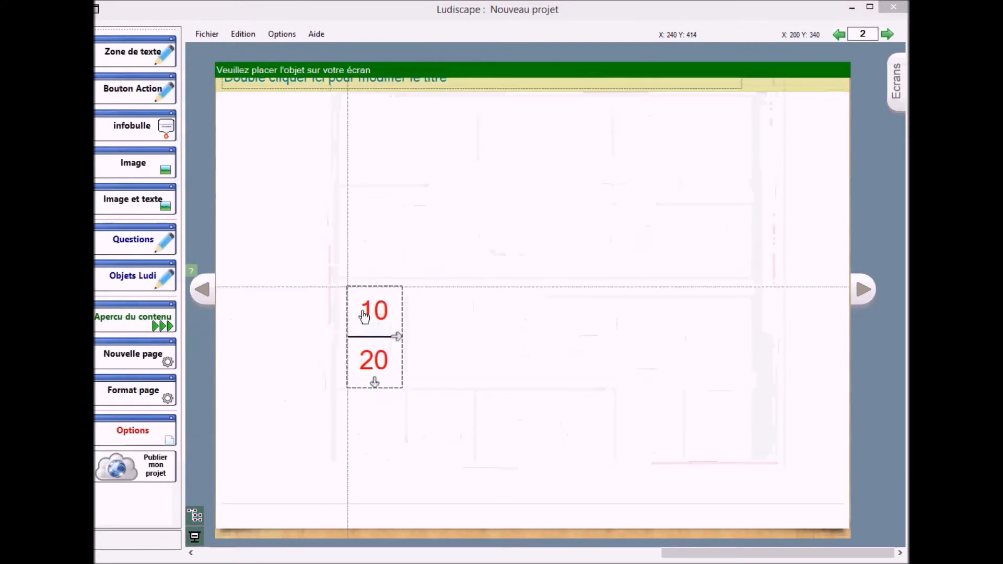
left_click(346, 230)
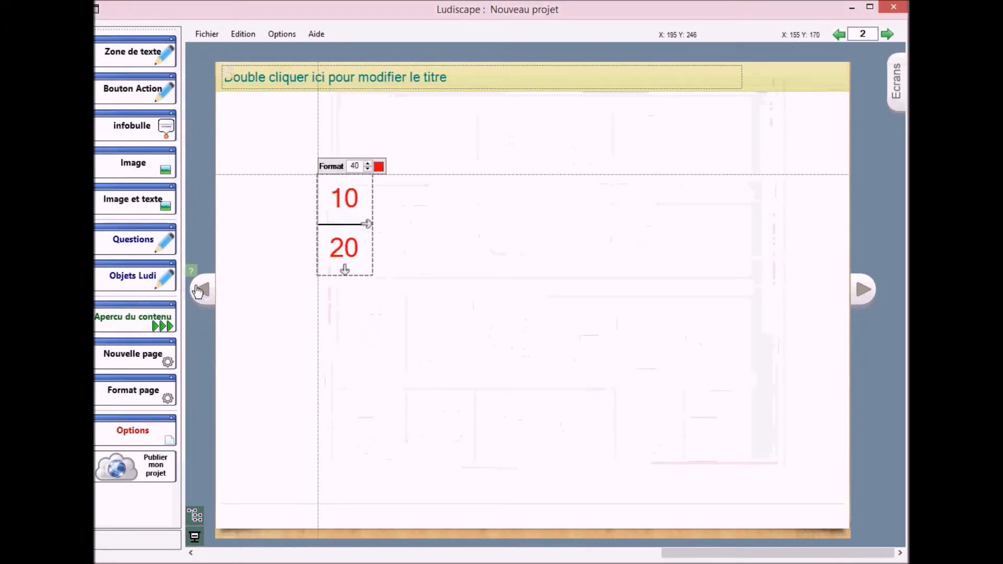
Step: Place a Remarques object directly below the score, aligned with its left edge
left_click(137, 277)
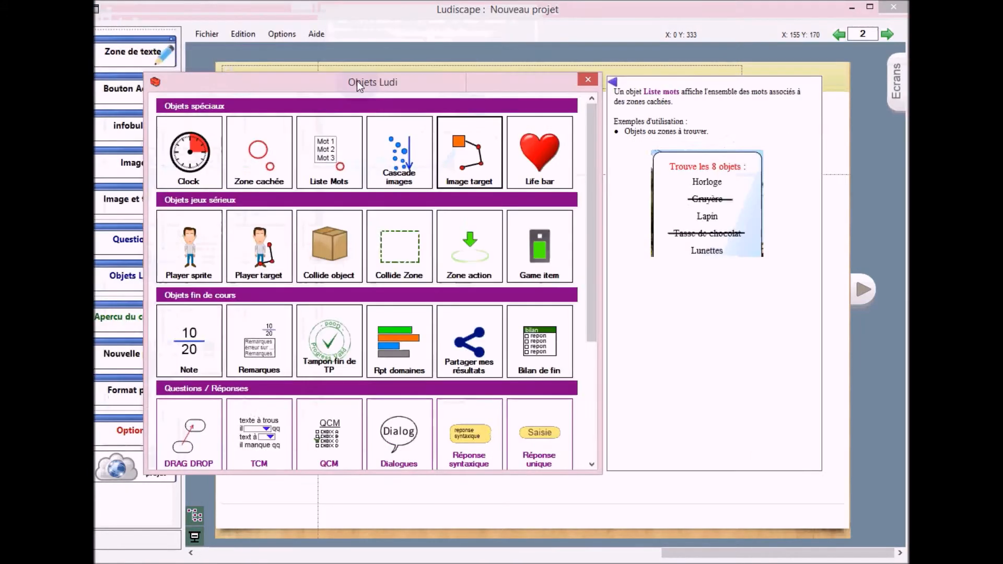
left_click(395, 353)
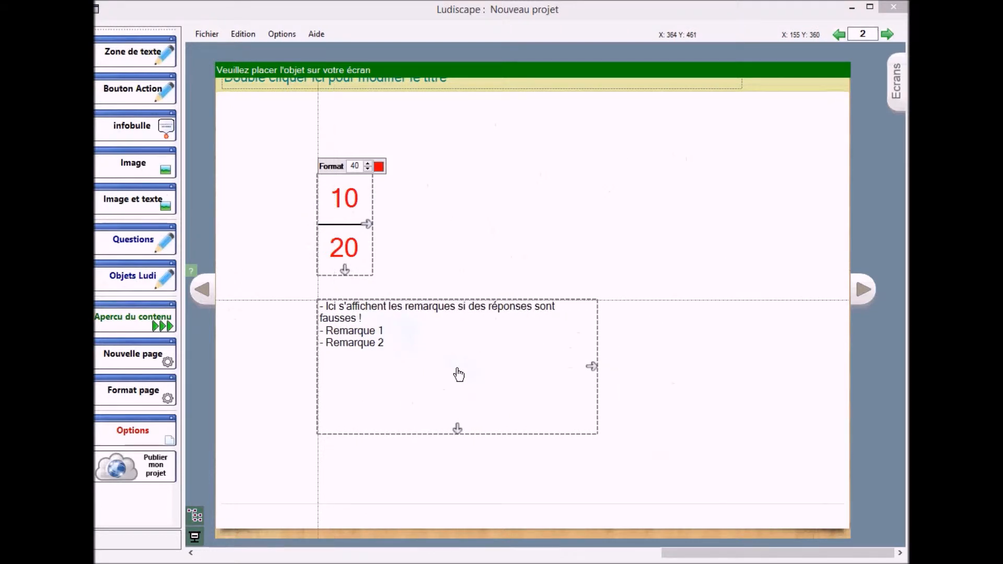
left_click(459, 375)
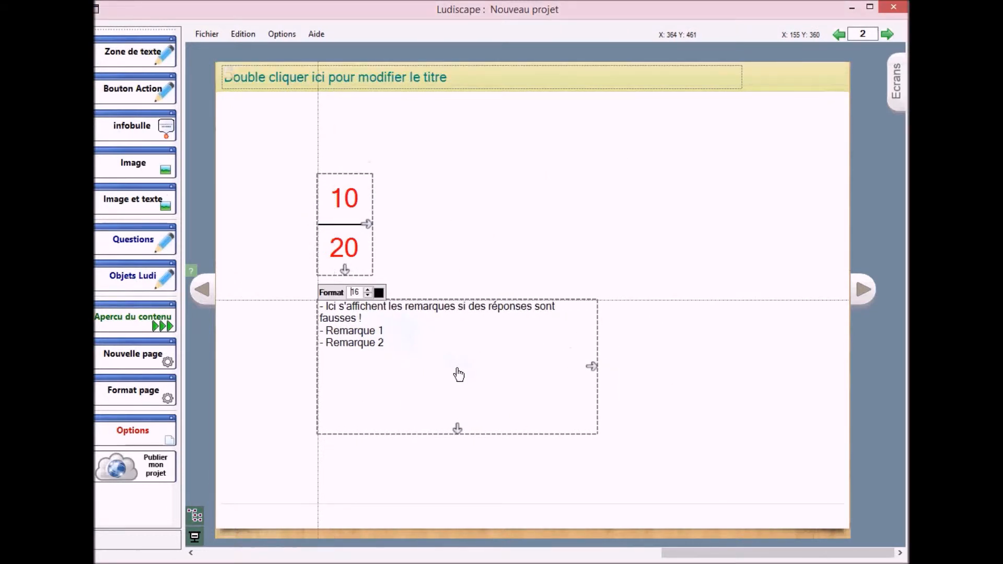
left_click(463, 241)
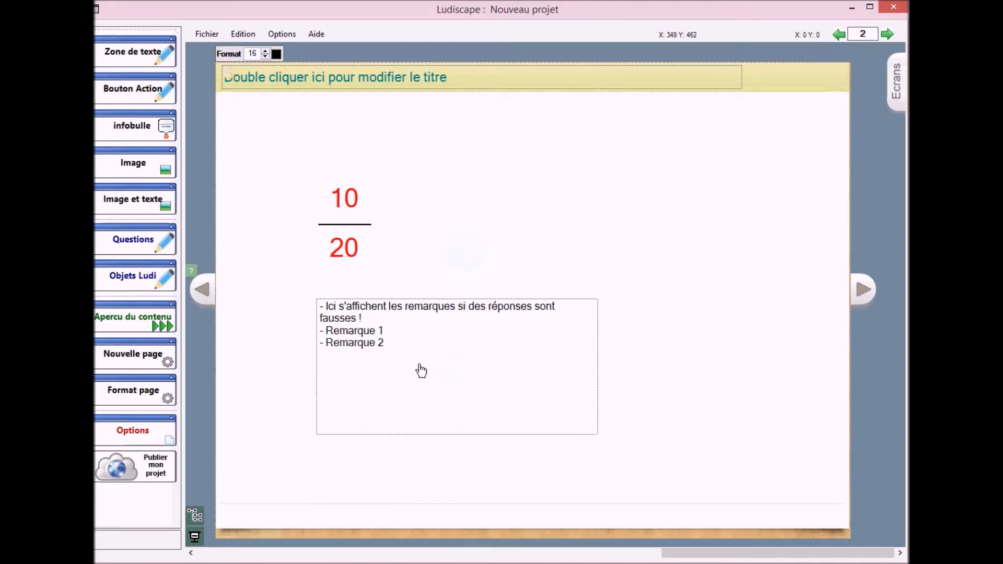
Step: On the drag-and-drop page, give the upper receiving block a Note of 1 and the wrong-answer remark "13 + 17 = 30 !"
left_click(207, 297)
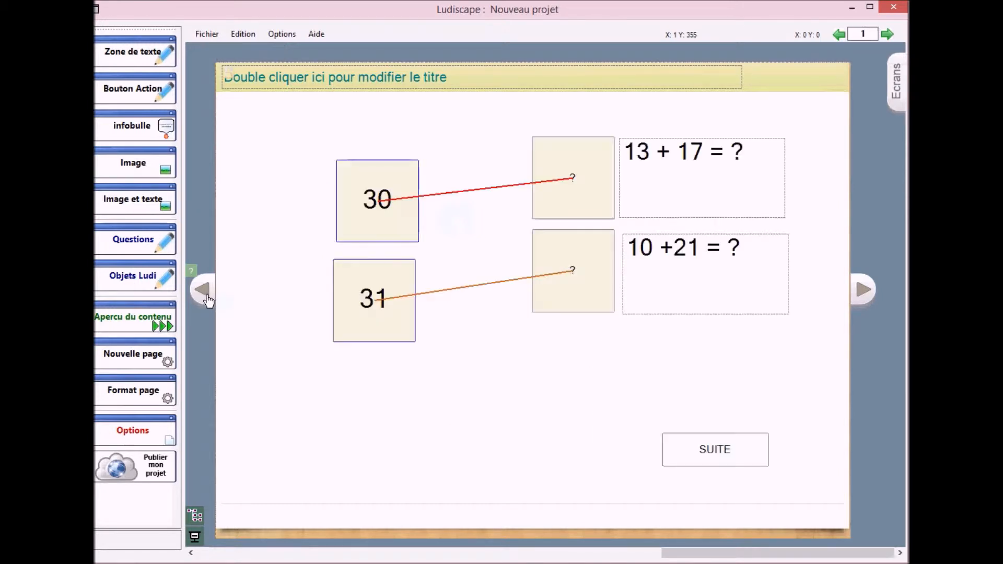
left_click(374, 200)
left_click(575, 185)
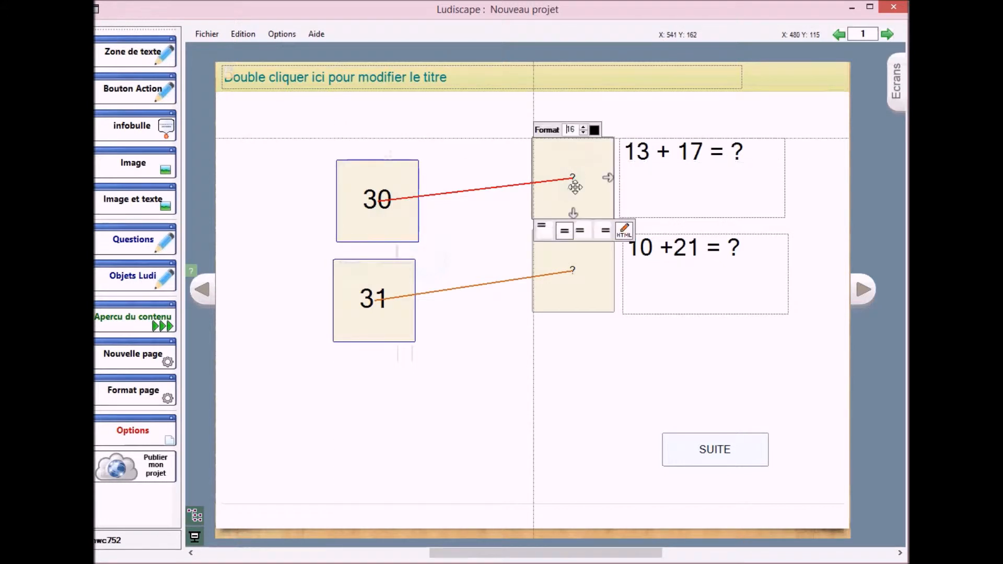
double_click(574, 188)
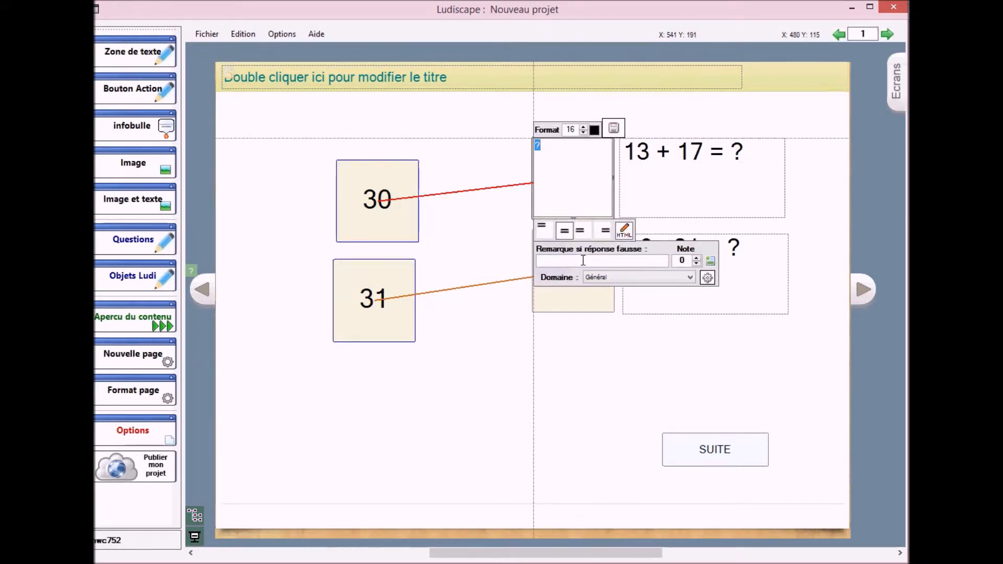
left_click(697, 258)
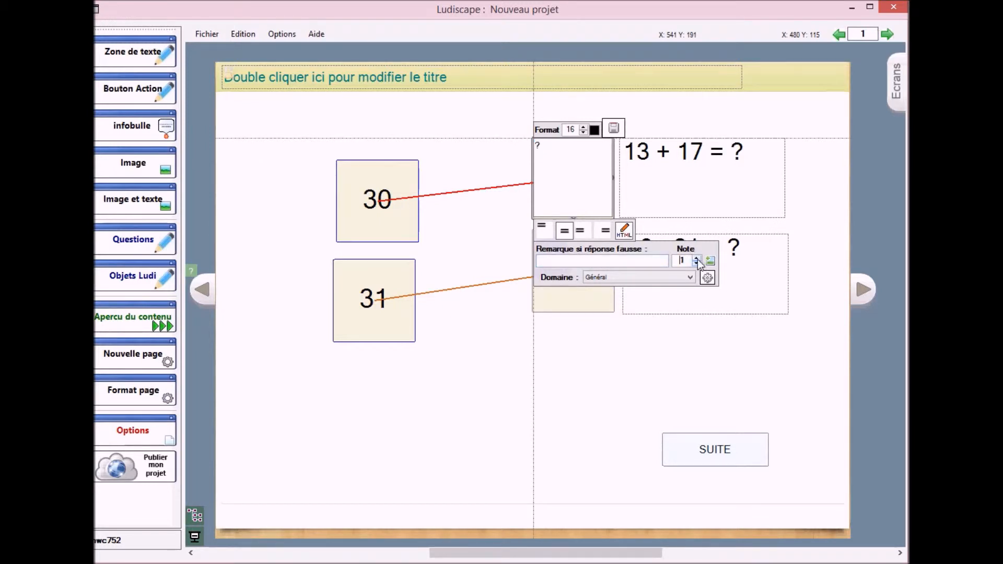
left_click(603, 261)
type("13 + 17")
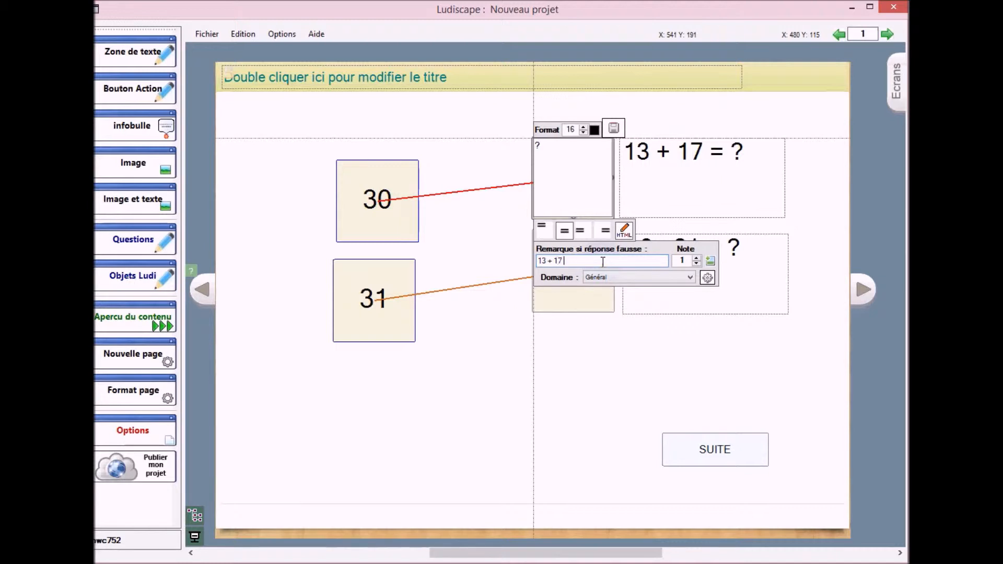
type(" = 30 !")
left_click(614, 129)
Step: Give the lower receiving block a Note of 1 and the wrong-answer remark "10 + 21 = 31", and recheck the upper block's settings
left_click(573, 266)
double_click(574, 267)
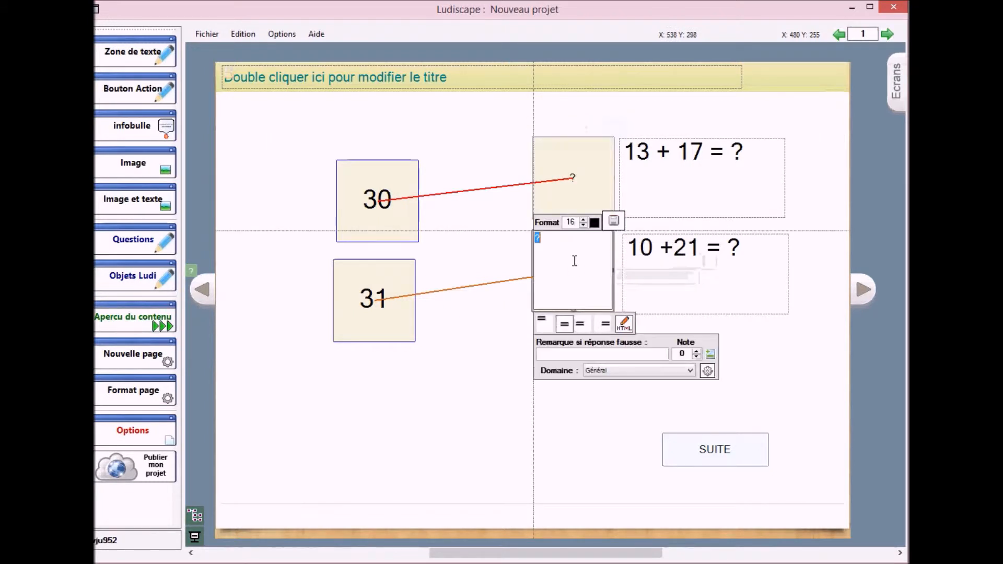
left_click(696, 351)
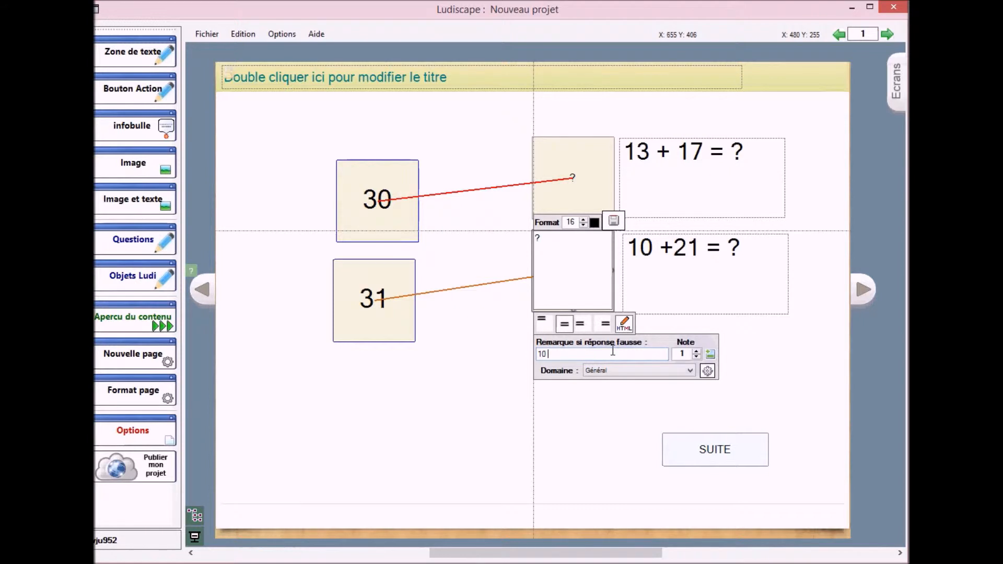
type("+ 21 = 31")
left_click(613, 220)
left_click(587, 164)
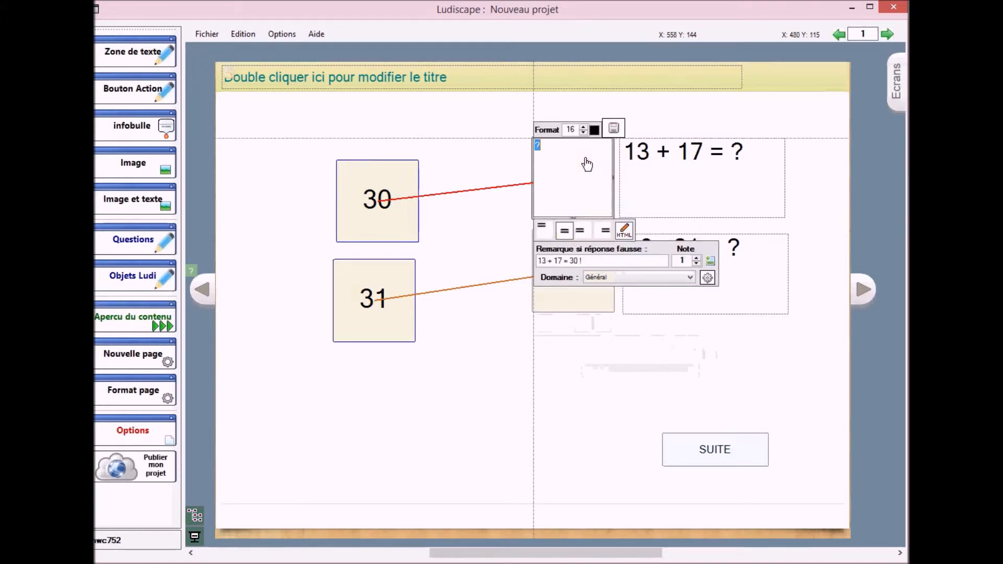
left_click(614, 128)
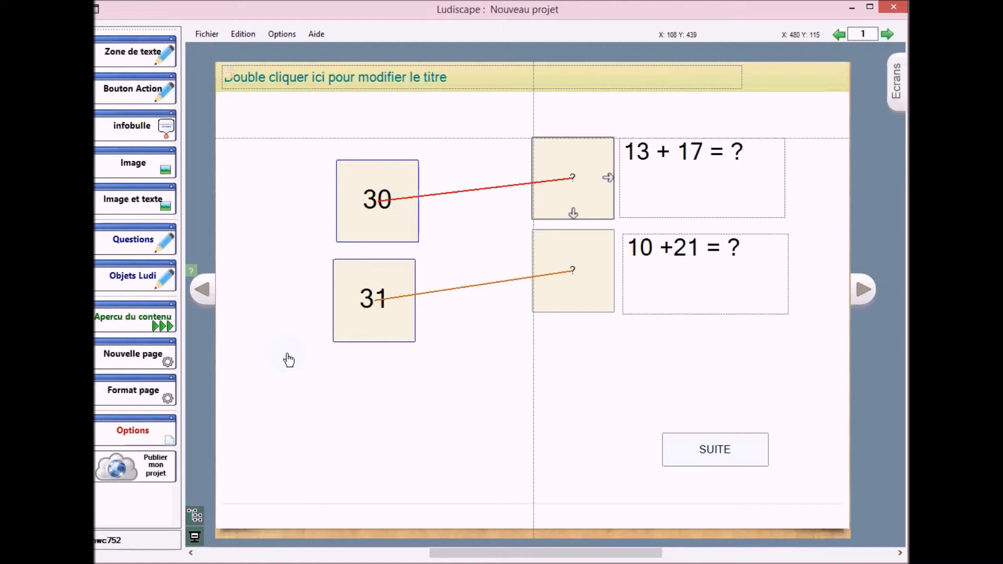
Step: Preview the whole quiz with correct answers: 19, 30 for 13 + 17 and 31 for 10 + 21, through to the score page
mouse_move(147, 325)
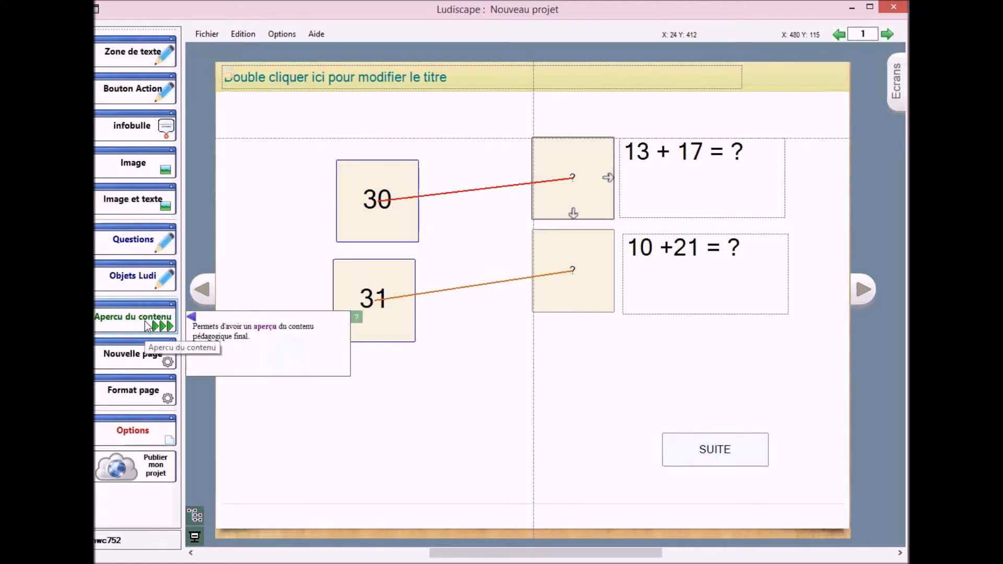
left_click(147, 322)
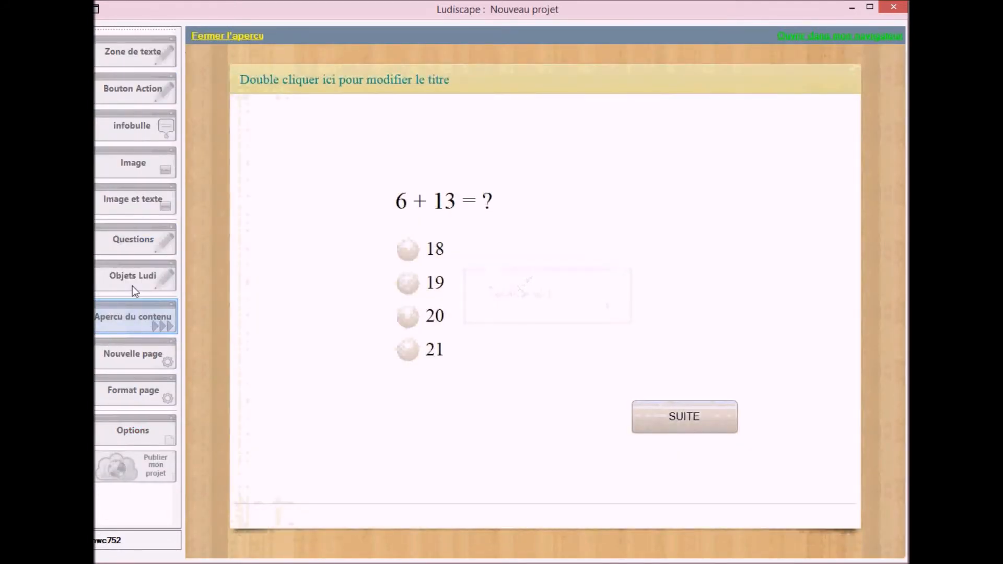
left_click(410, 286)
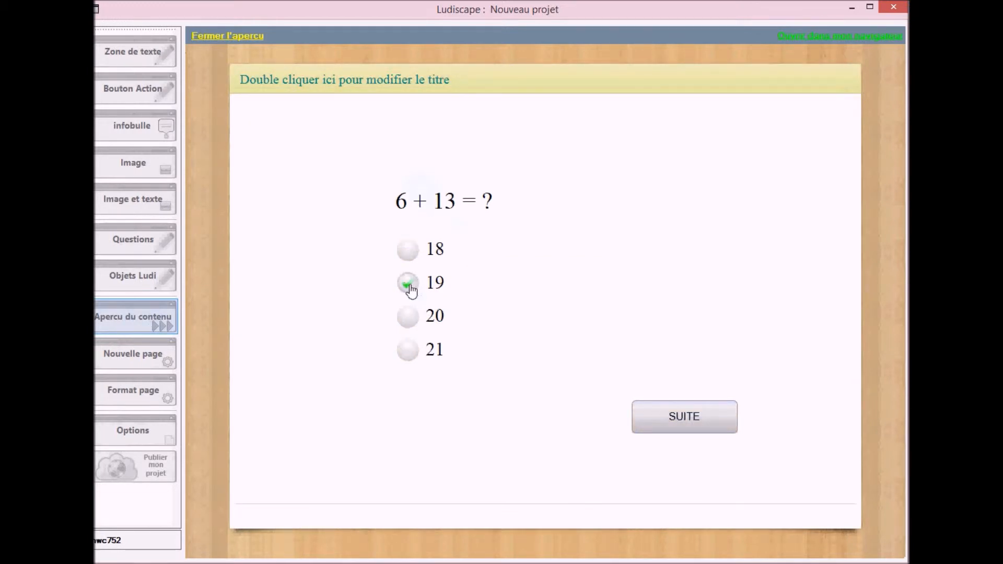
left_click(688, 420)
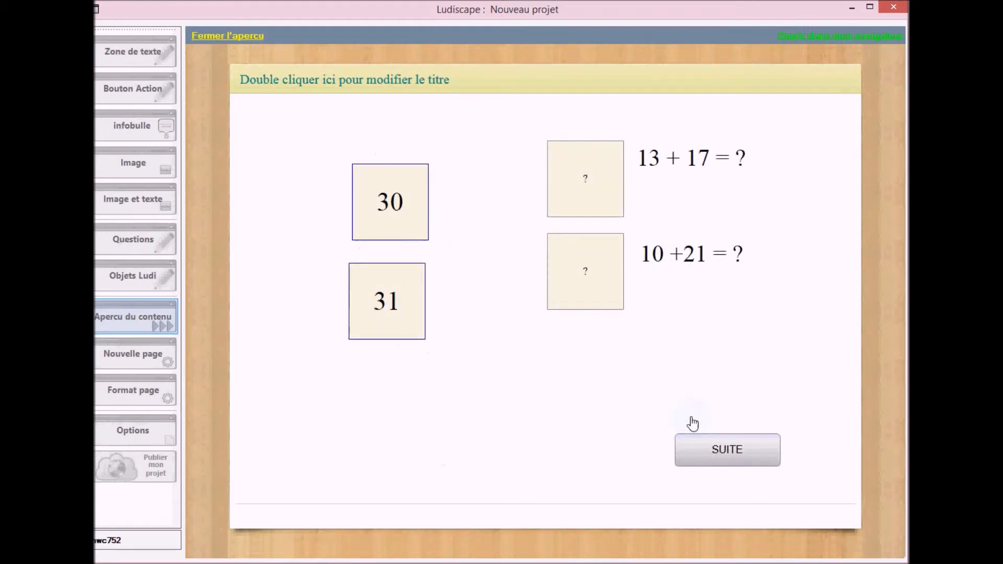
left_click_drag(395, 199, 577, 179)
left_click_drag(392, 298, 581, 272)
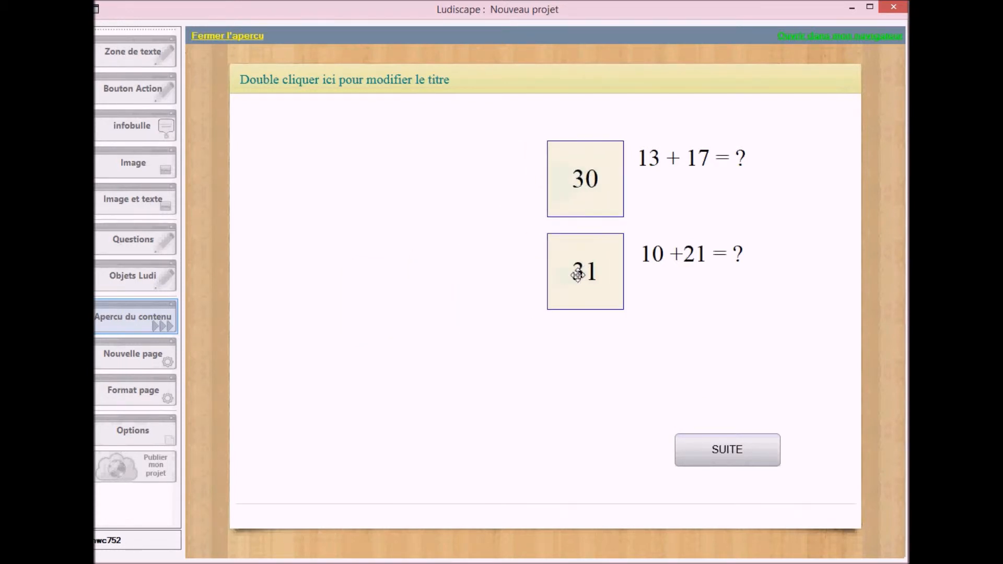
left_click(722, 455)
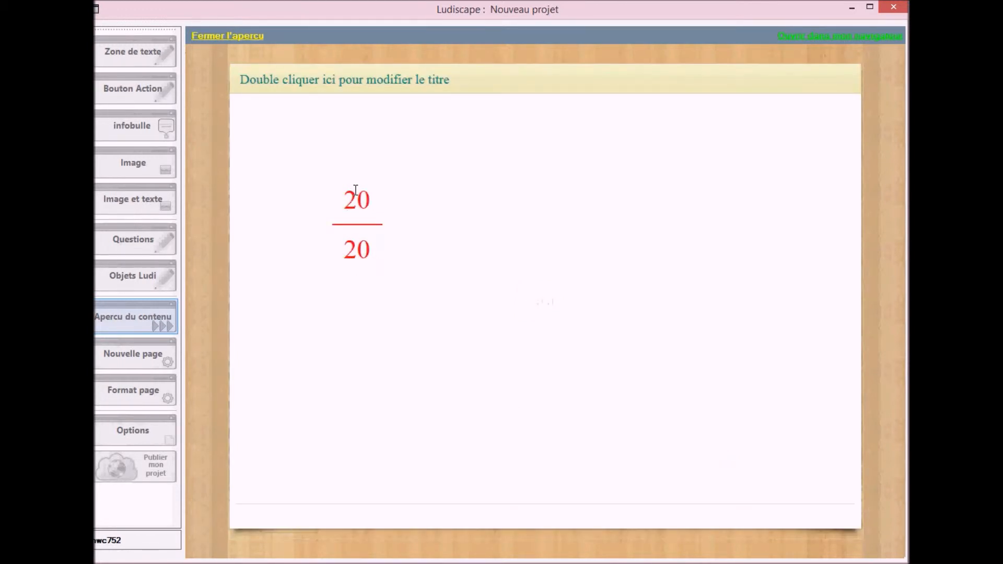
left_click(235, 36)
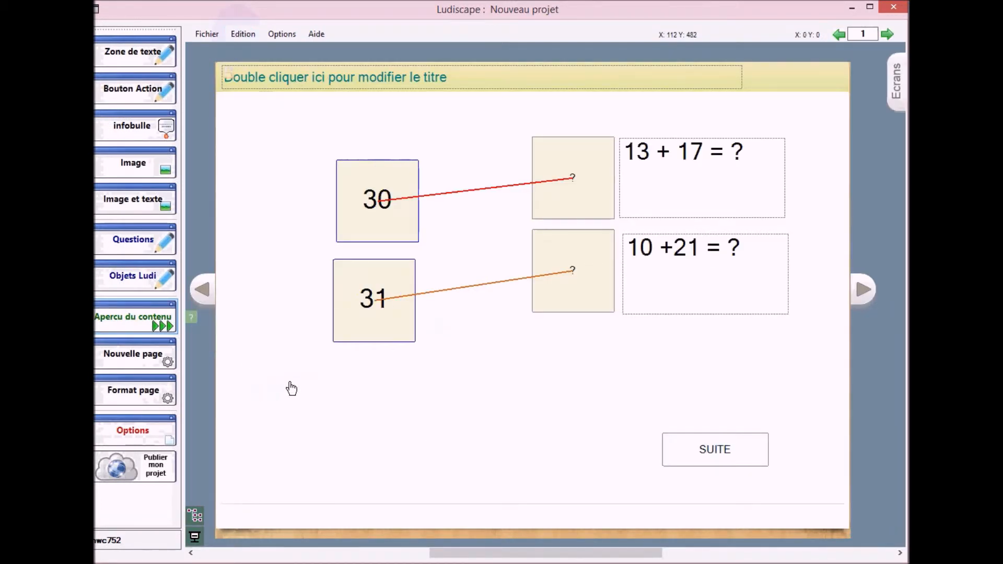
Step: Preview the quiz again with the wrong answer 18 on the first page and both sums matched correctly, and check the score page
left_click(154, 320)
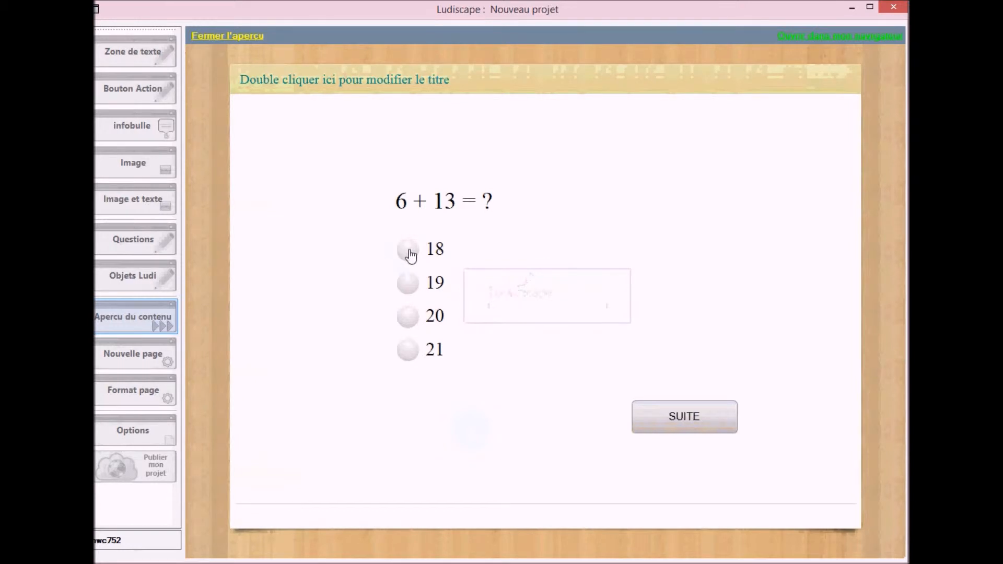
left_click(410, 252)
left_click(682, 425)
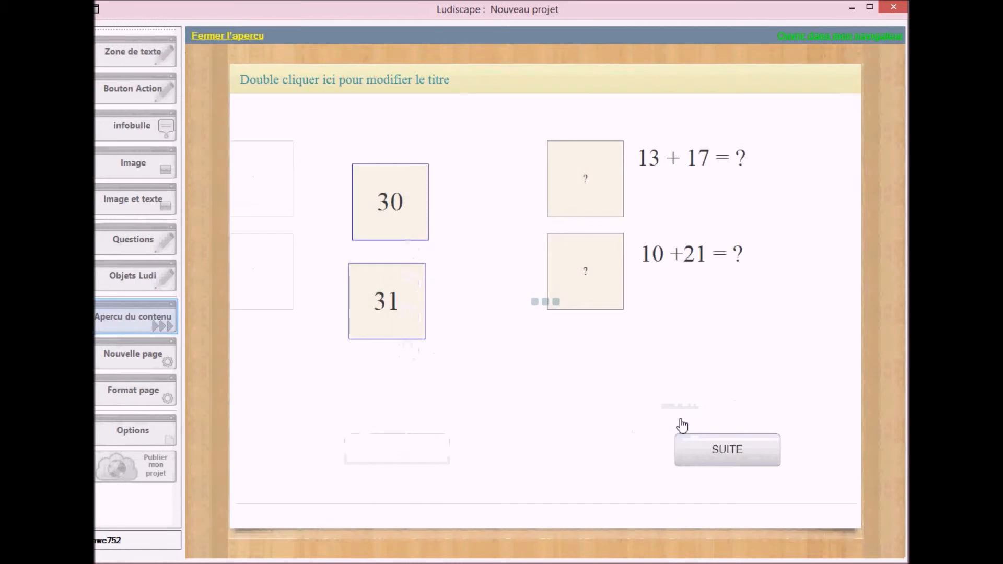
left_click_drag(395, 196, 570, 201)
left_click_drag(387, 298, 559, 280)
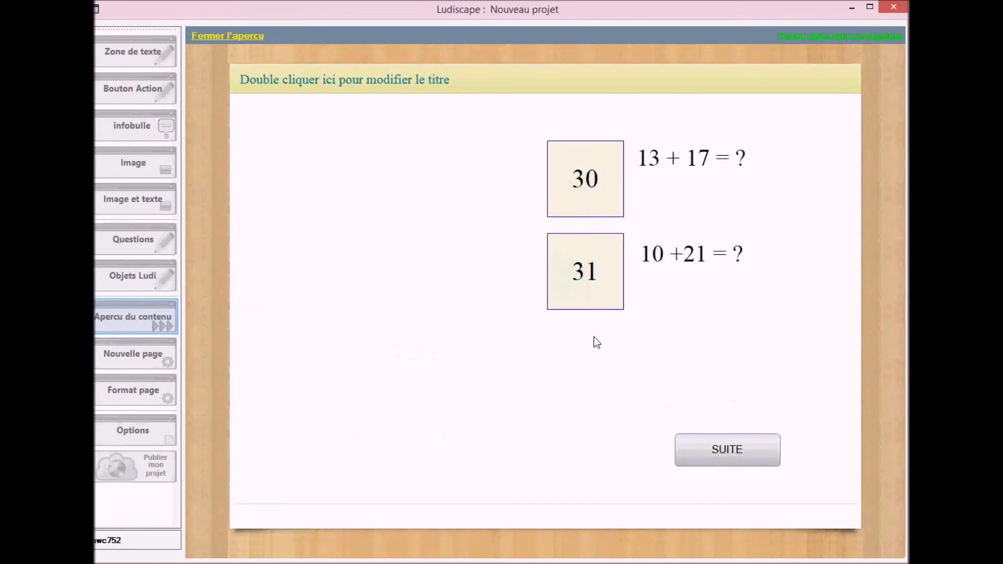
left_click(726, 458)
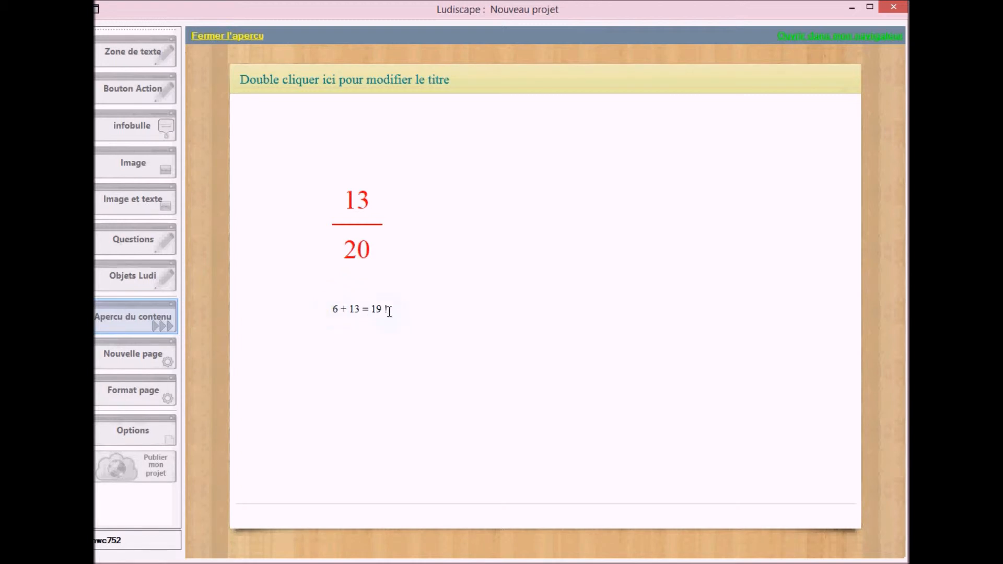
left_click(228, 36)
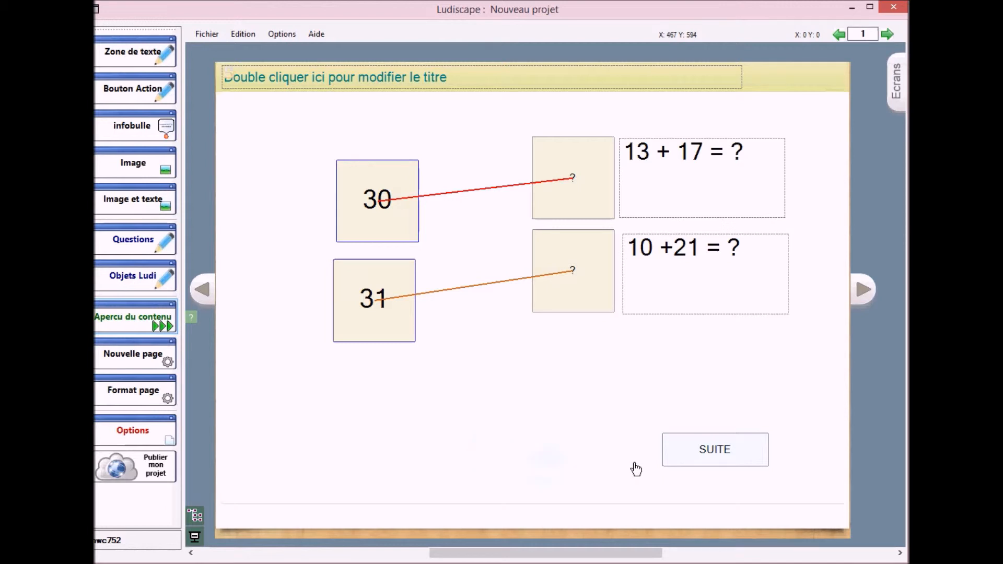
Step: Change the action of the drag-and-drop page's SUITE button to "Page suivante si OK"
left_click(712, 452)
double_click(711, 452)
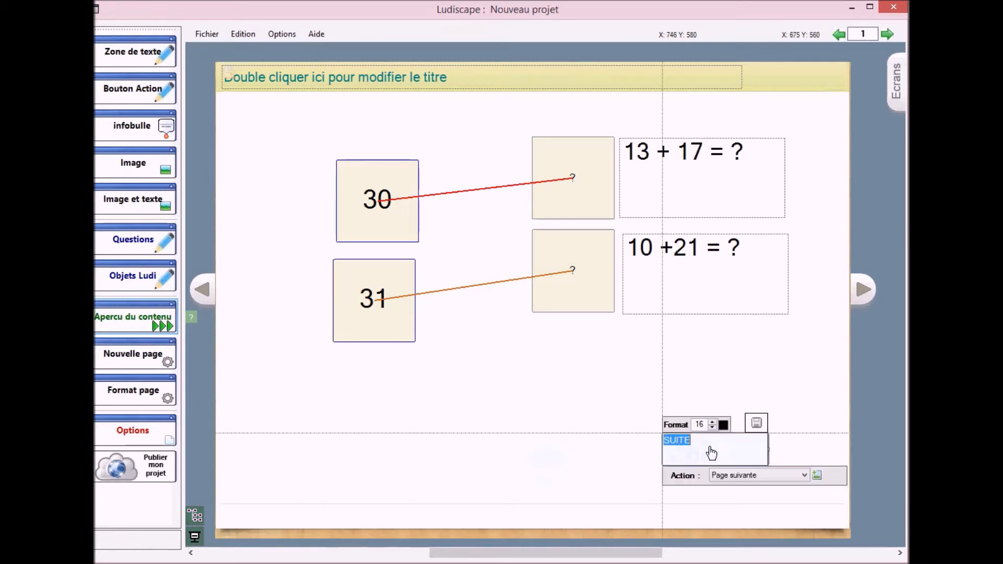
left_click(730, 476)
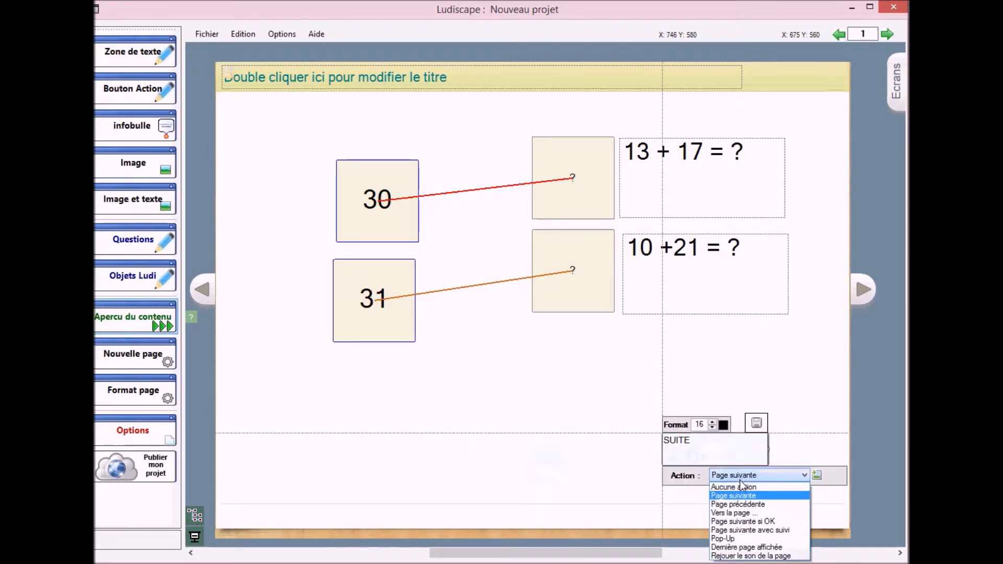
left_click(741, 521)
left_click(757, 424)
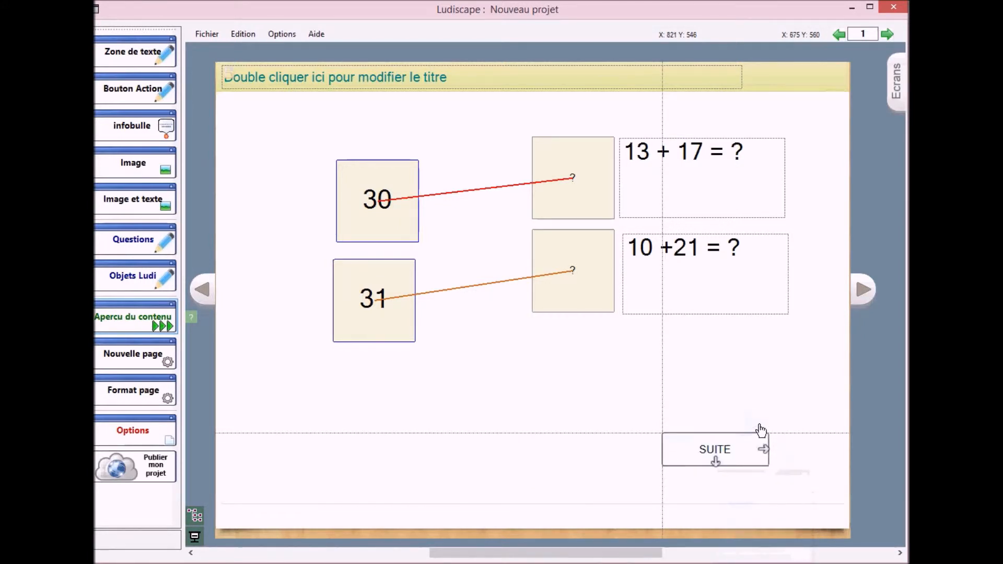
left_click(464, 394)
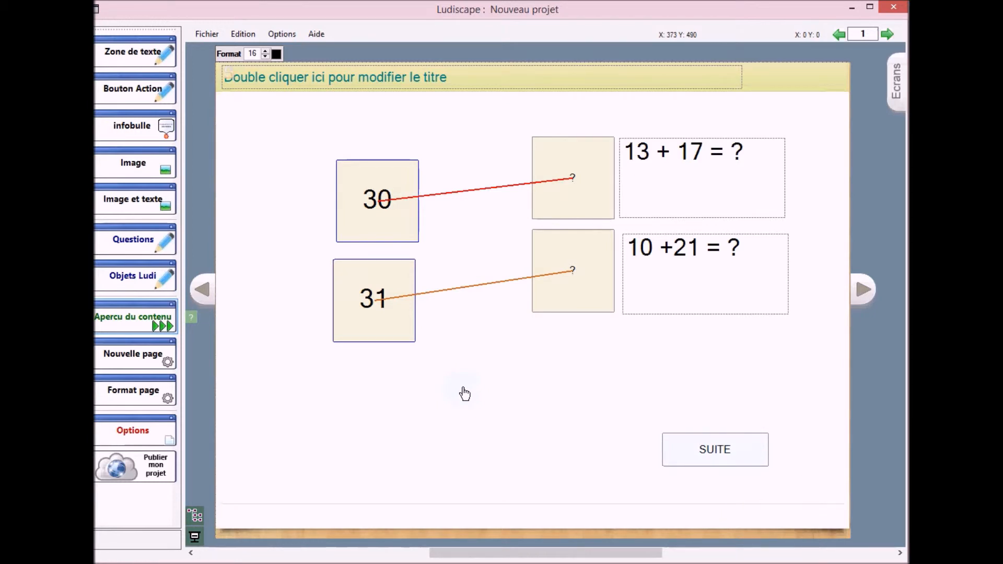
Step: Preview the drag-and-drop page with swapped answers, 31 for 13 + 17 and 30 for 10 + 21, submit them, and take both blocks back out
left_click(195, 539)
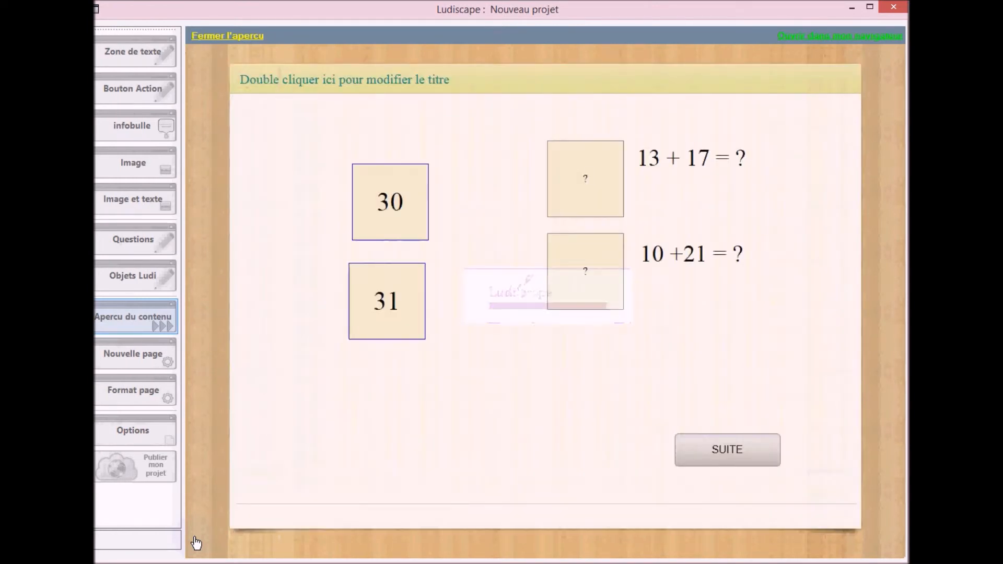
left_click_drag(416, 218, 585, 272)
left_click_drag(412, 300, 585, 178)
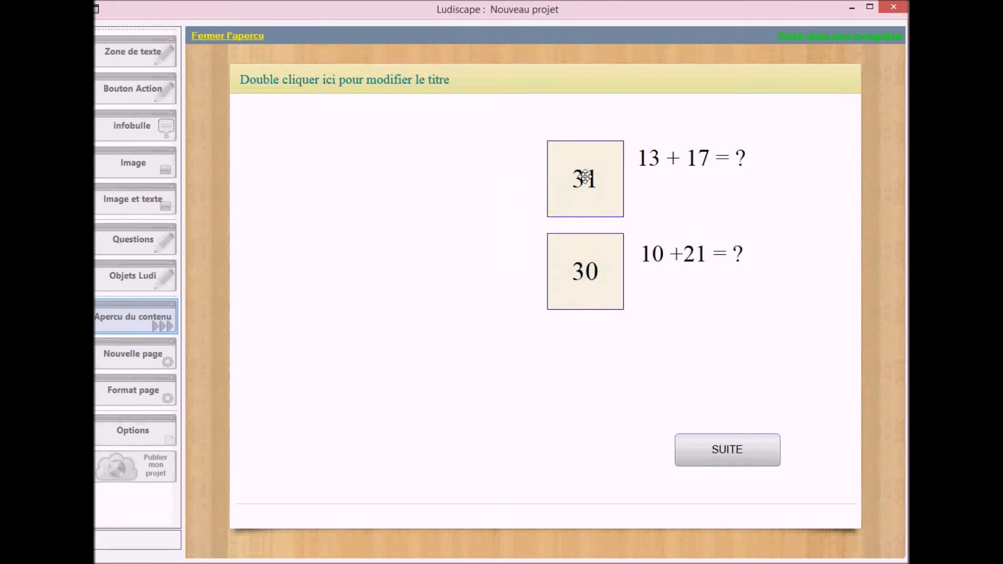
left_click(728, 455)
left_click_drag(586, 272, 405, 284)
left_click_drag(580, 176, 460, 166)
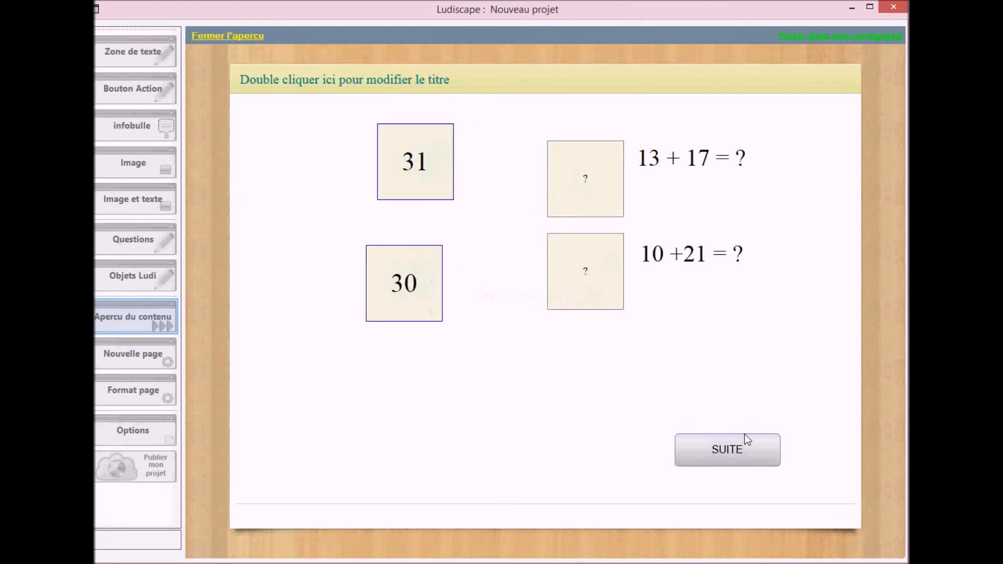
Step: Test submitting the page with empty receivers, then with 30 for 13 + 17 and 31 for 10 + 21, through to the score page
left_click(728, 452)
left_click_drag(399, 296, 571, 182)
left_click_drag(413, 172, 590, 268)
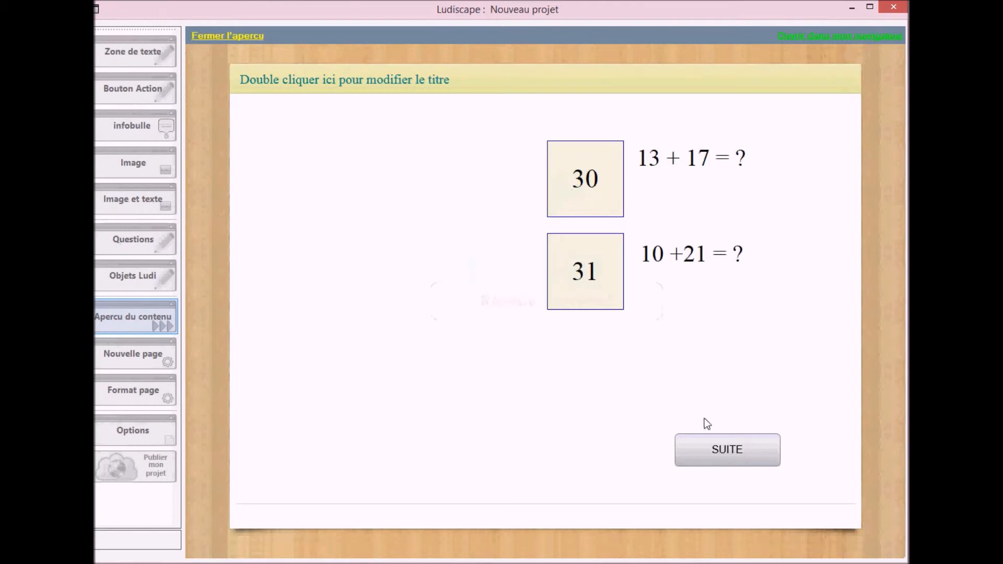
left_click(728, 453)
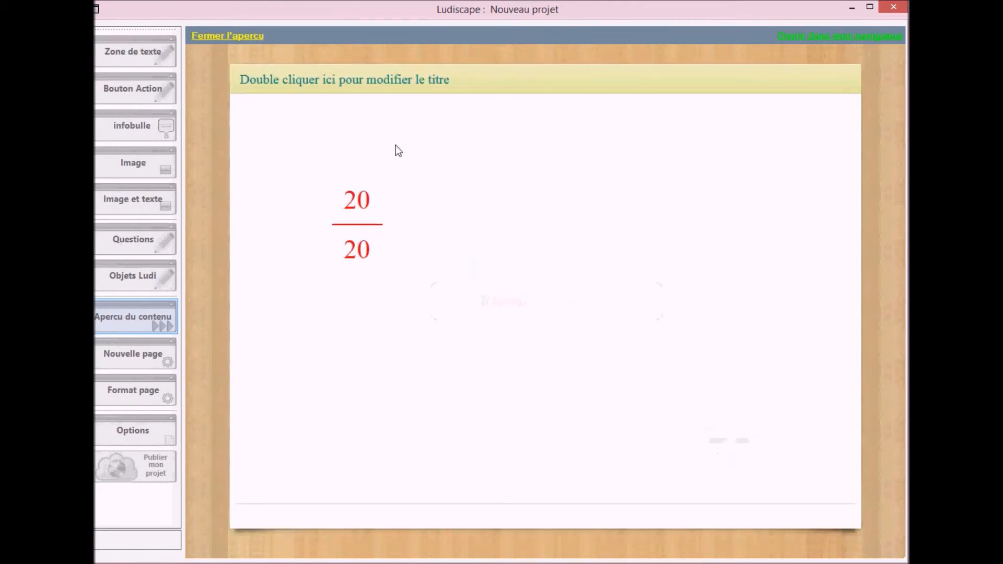
left_click(237, 37)
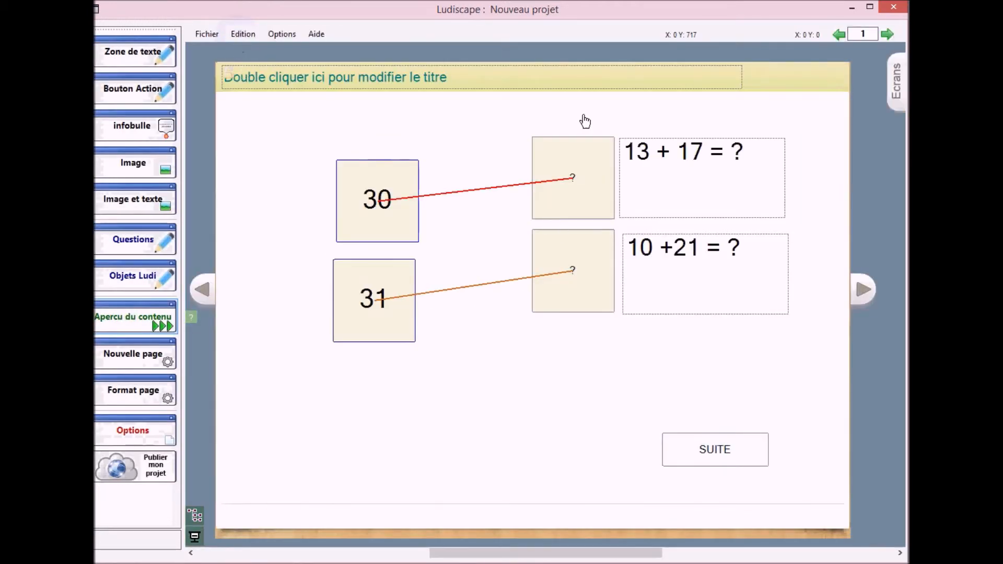
Step: Set the drag-and-drop page's wrong-answer message to "Cherche encore !" in the page format
right_click(272, 135)
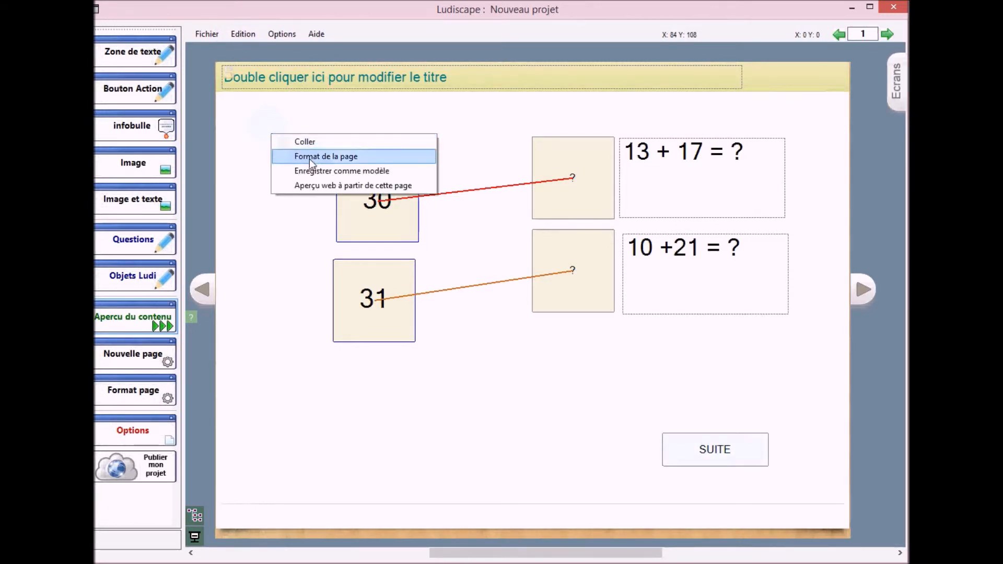
left_click(311, 159)
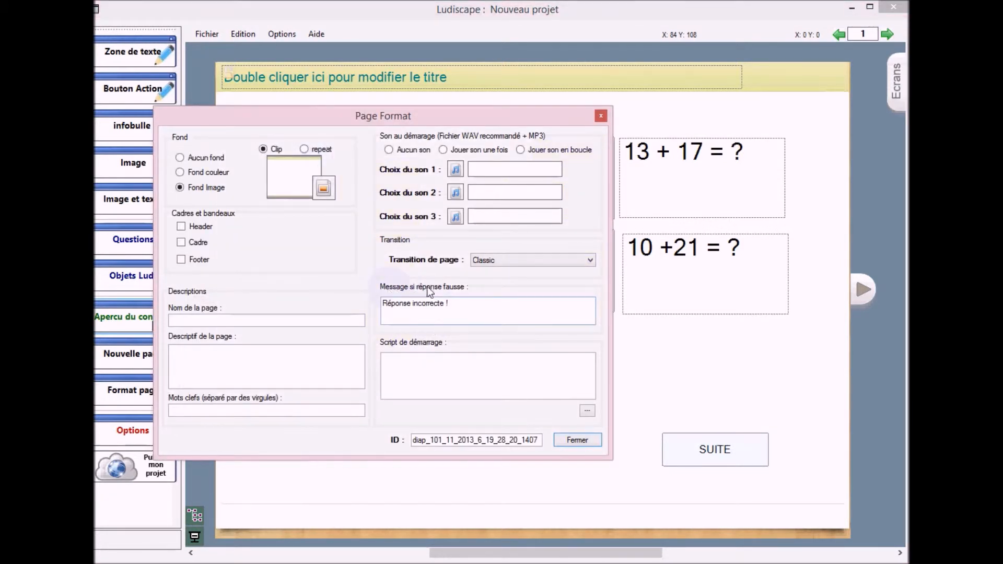
left_click_drag(446, 302, 382, 303)
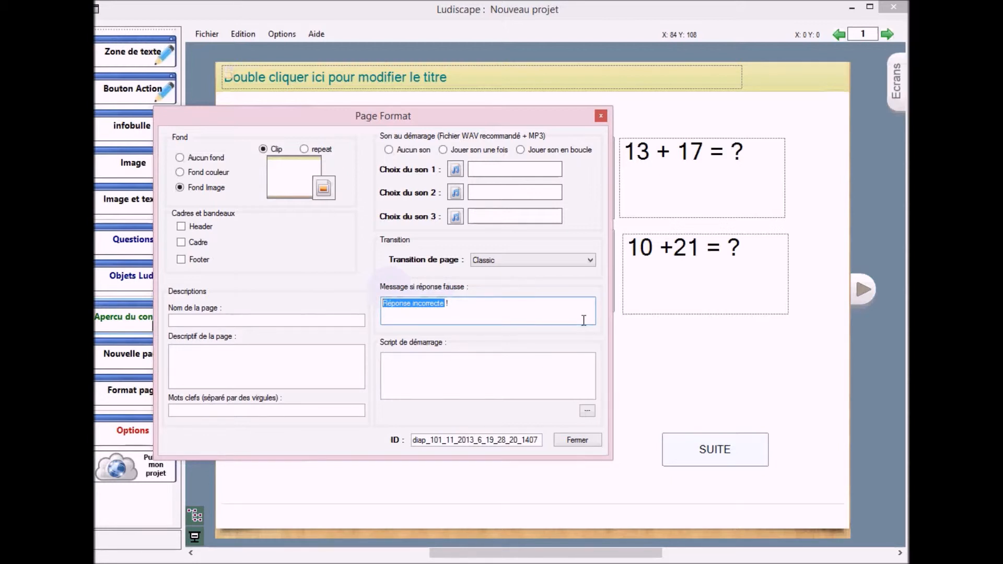
type("Cherche encore")
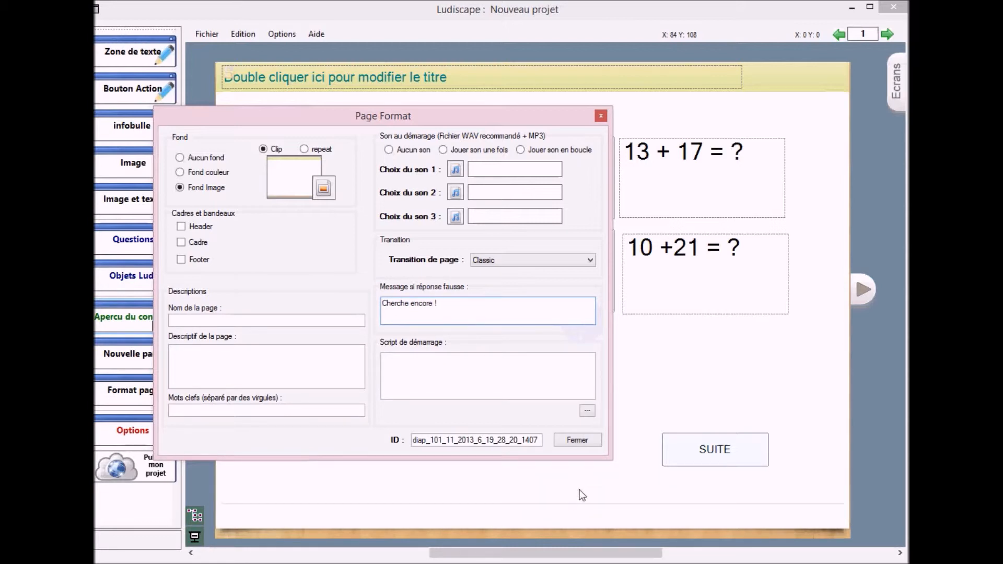
left_click(578, 440)
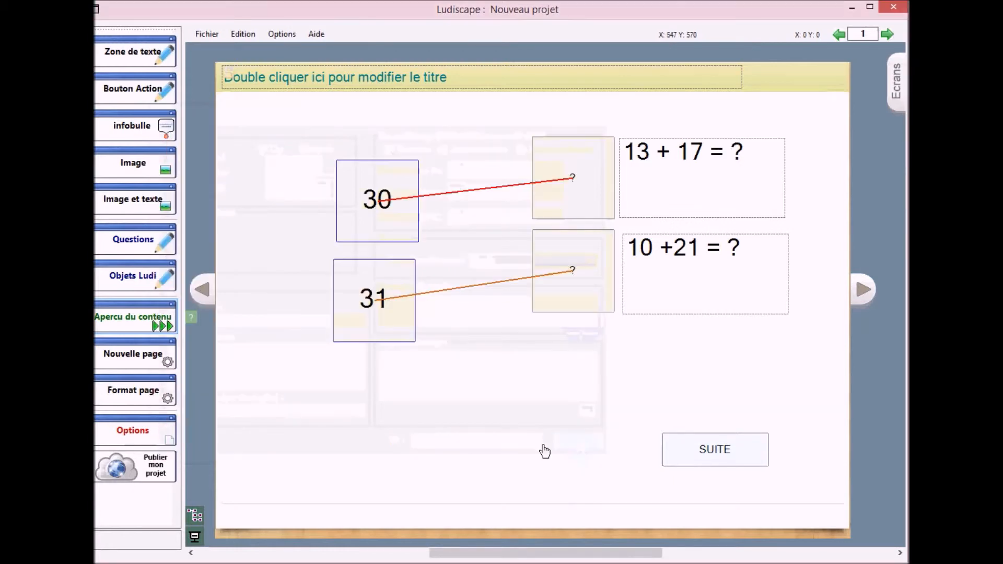
Step: Preview the drag-and-drop page and submit it unanswered to check the wrong-answer message
left_click(194, 537)
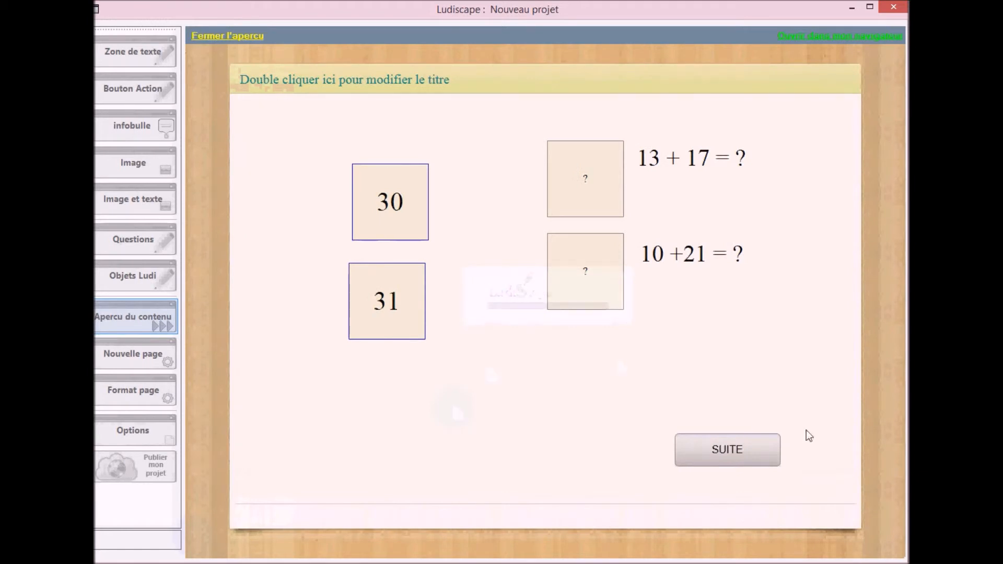
left_click(744, 454)
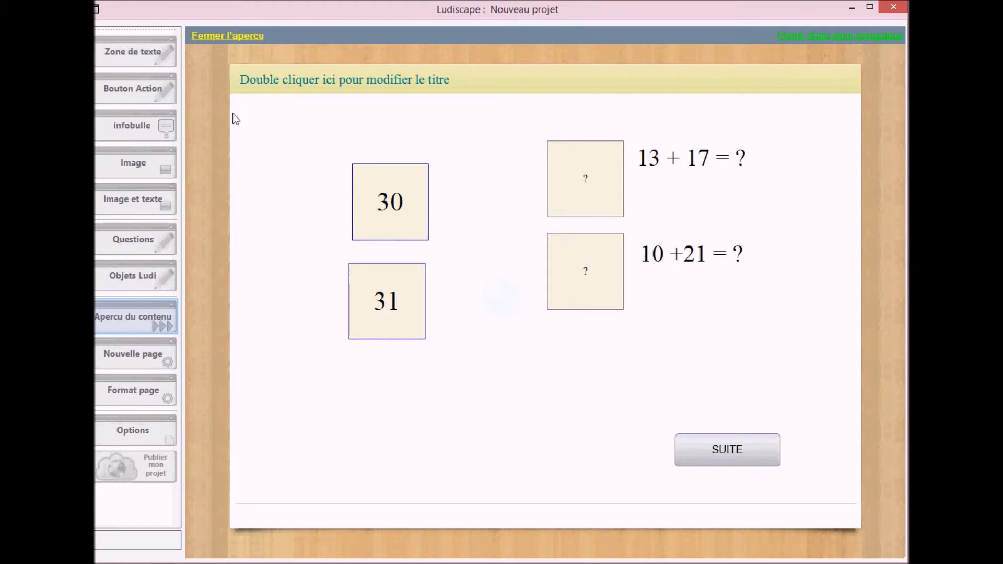
left_click(217, 36)
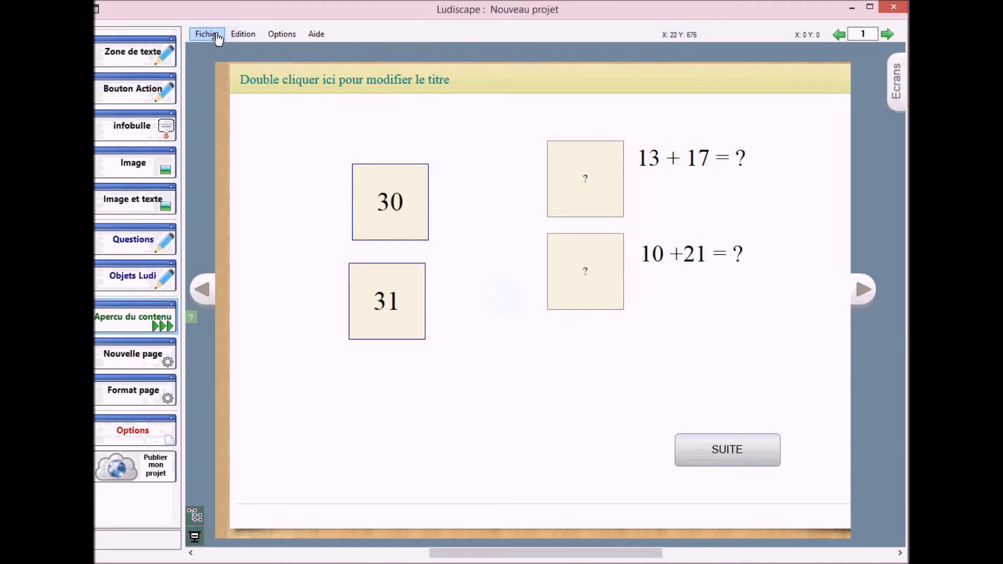
Step: Change the background colour of the block labelled 30 to yellow
left_click(373, 185)
left_click(578, 166)
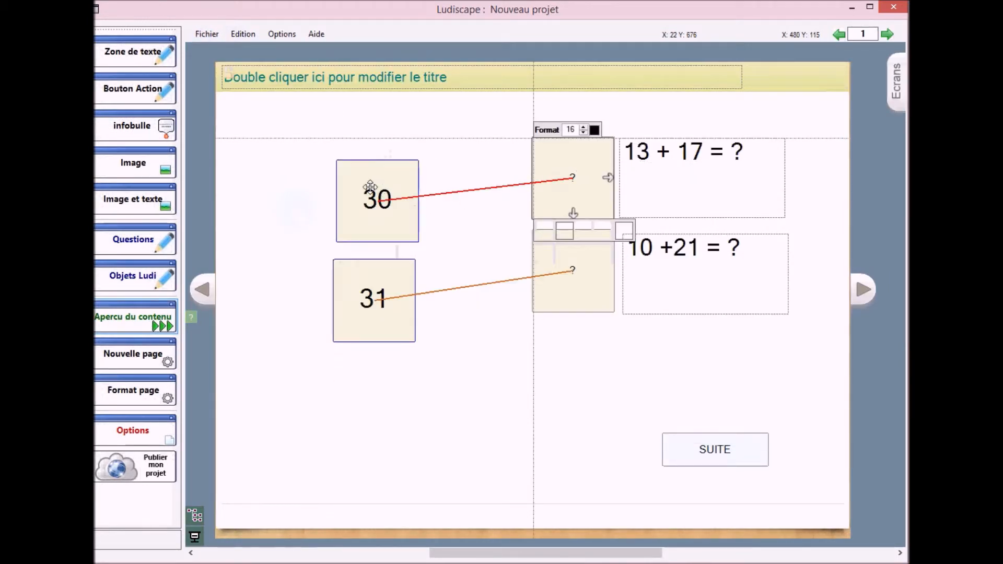
left_click(387, 197)
right_click(388, 194)
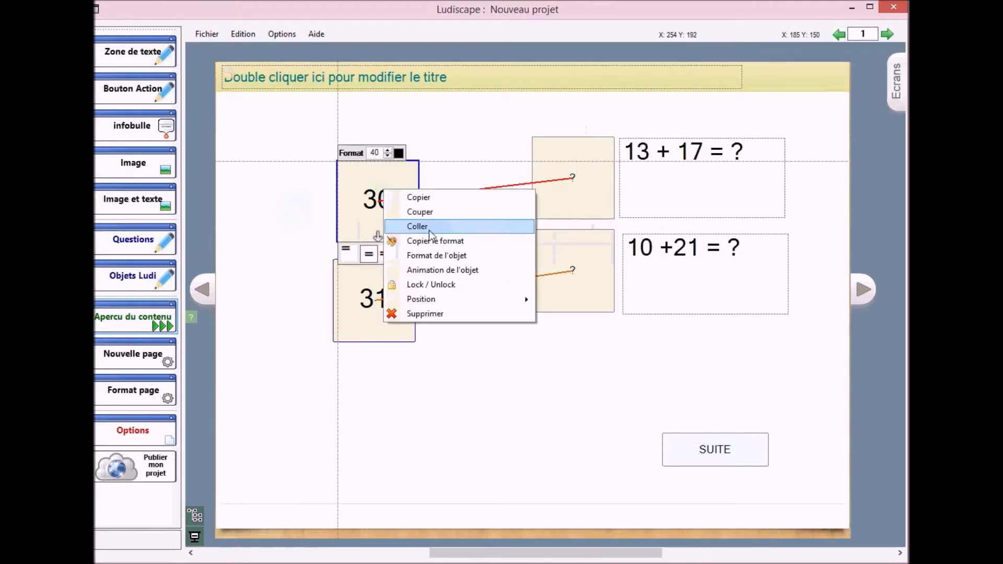
left_click(448, 257)
left_click_drag(299, 195, 471, 239)
left_click(475, 288)
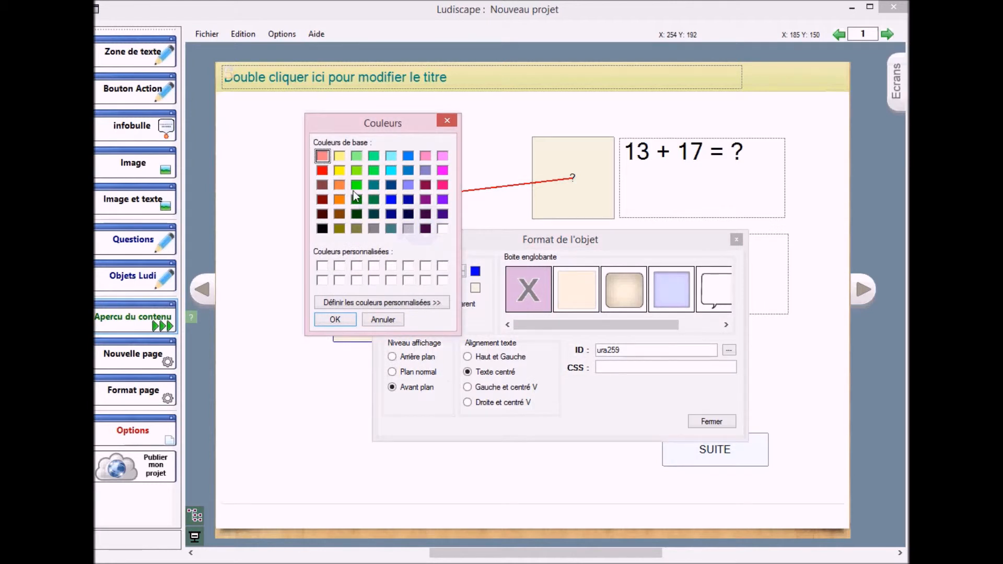
left_click(341, 172)
left_click(339, 319)
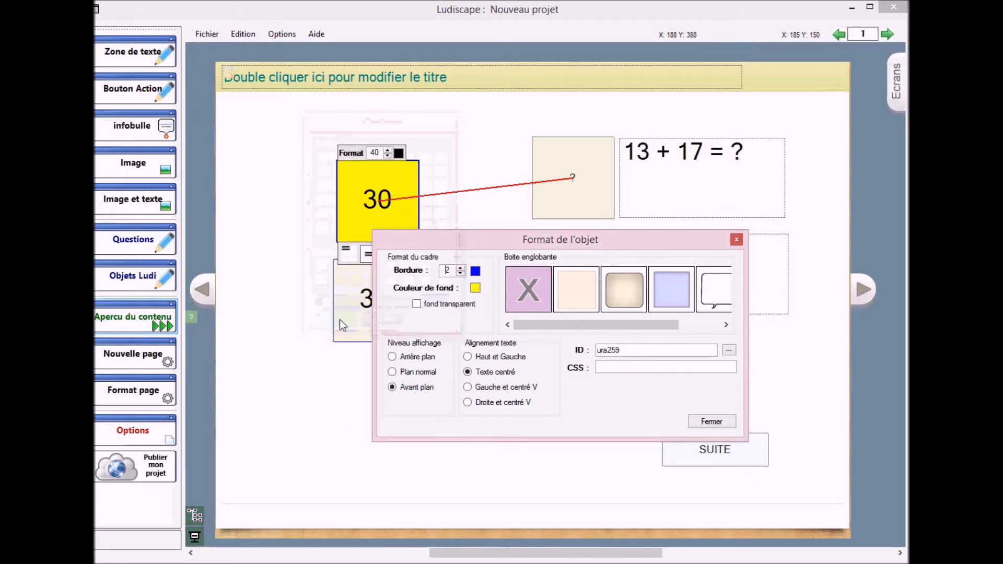
left_click(711, 421)
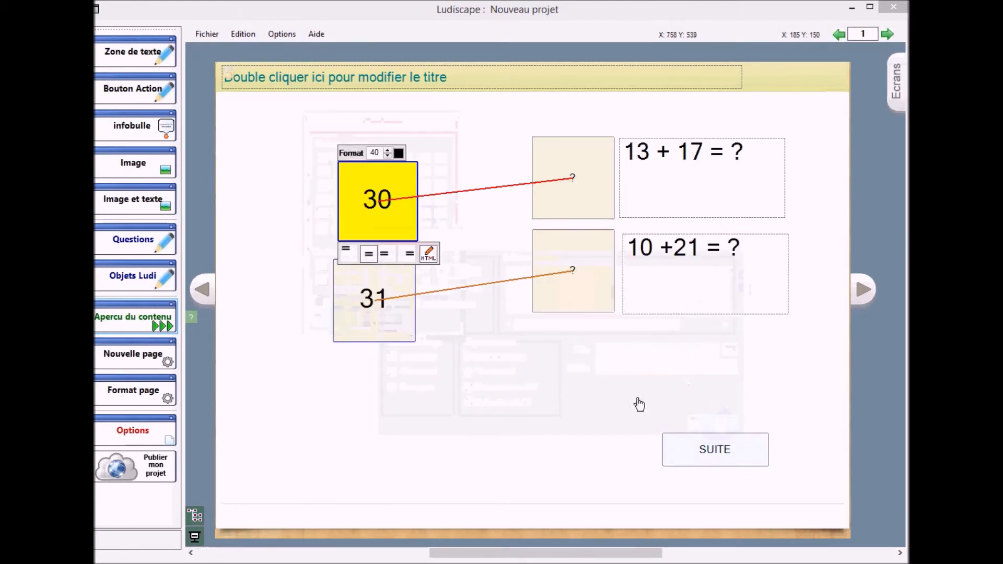
Step: Replace the text of the block labelled 31 with the picture of a standing man in a suit and save the block
left_click(366, 302)
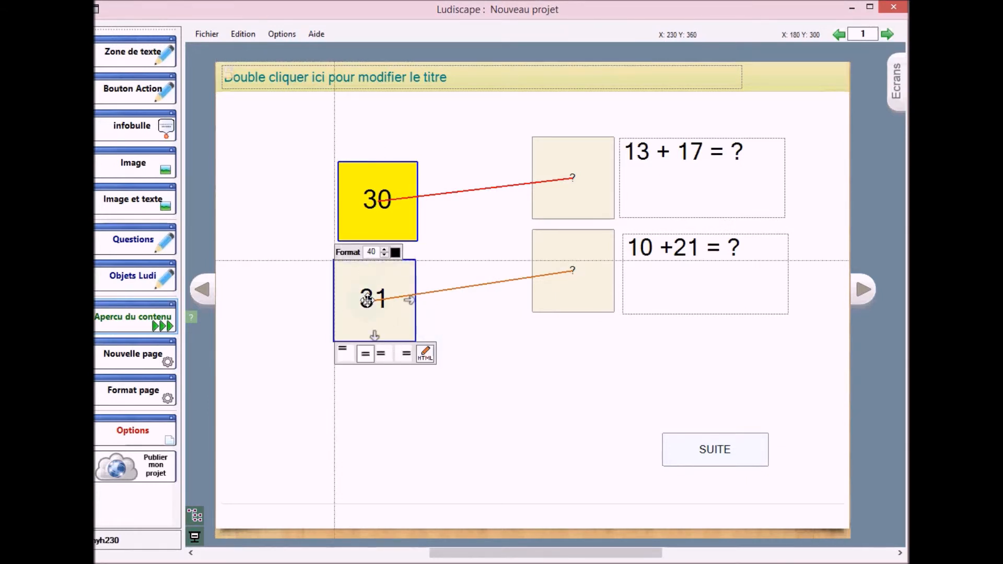
double_click(368, 300)
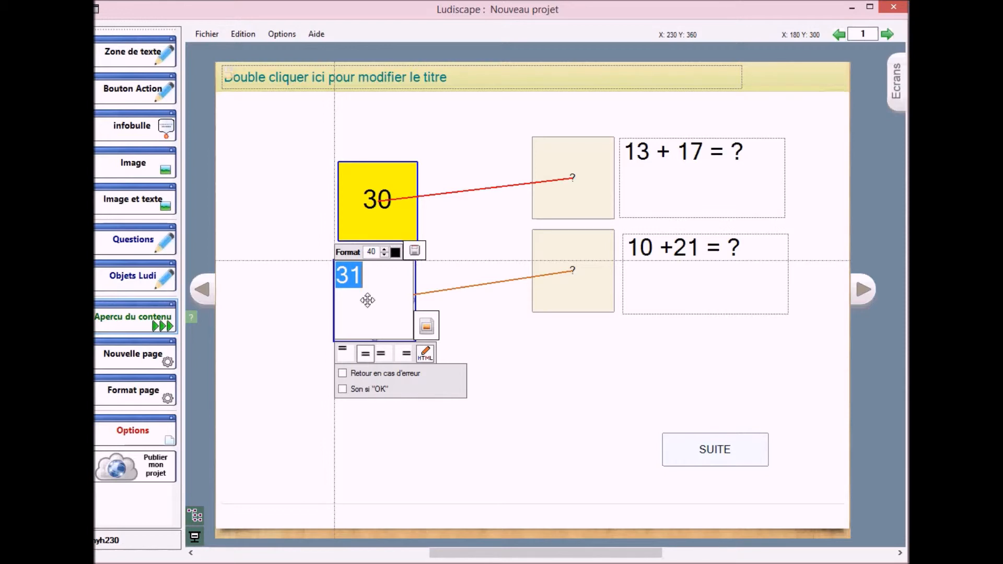
left_click(427, 328)
left_click(707, 209)
double_click(706, 208)
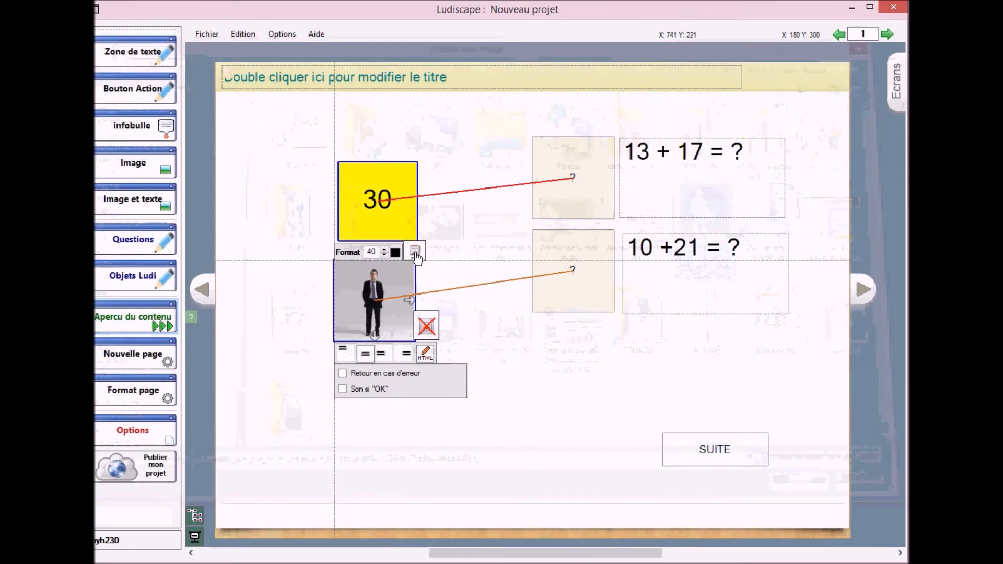
left_click(516, 392)
left_click(370, 316)
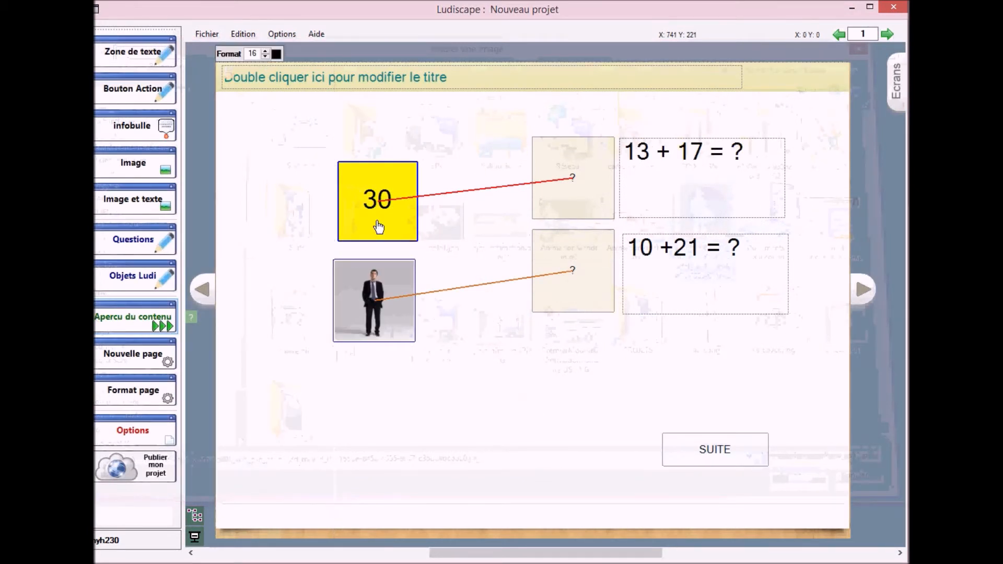
Step: Preview the drag-and-drop page to check the yellow block and the picture block
left_click(377, 201)
left_click(377, 313)
left_click(544, 377)
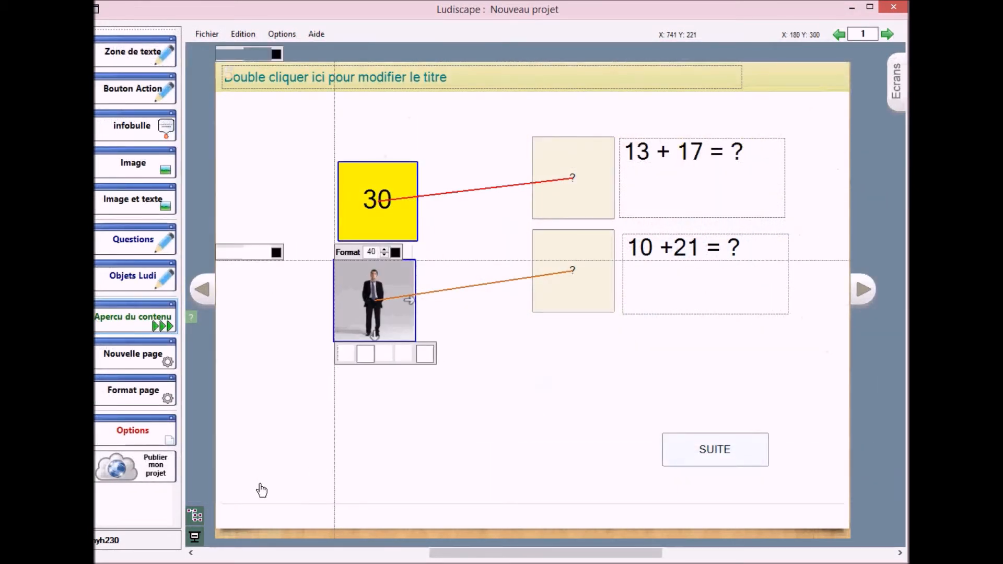
left_click(195, 538)
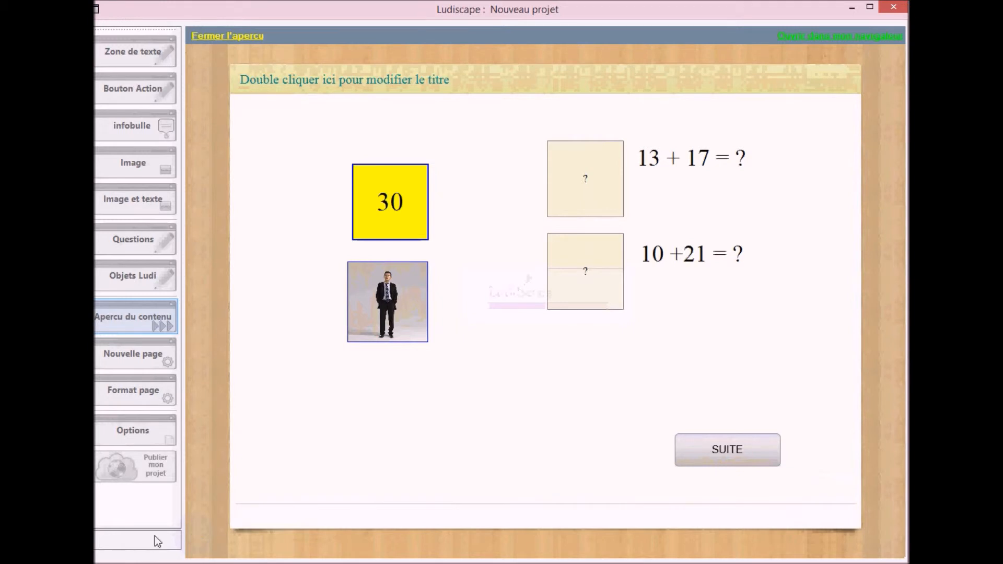
left_click(239, 34)
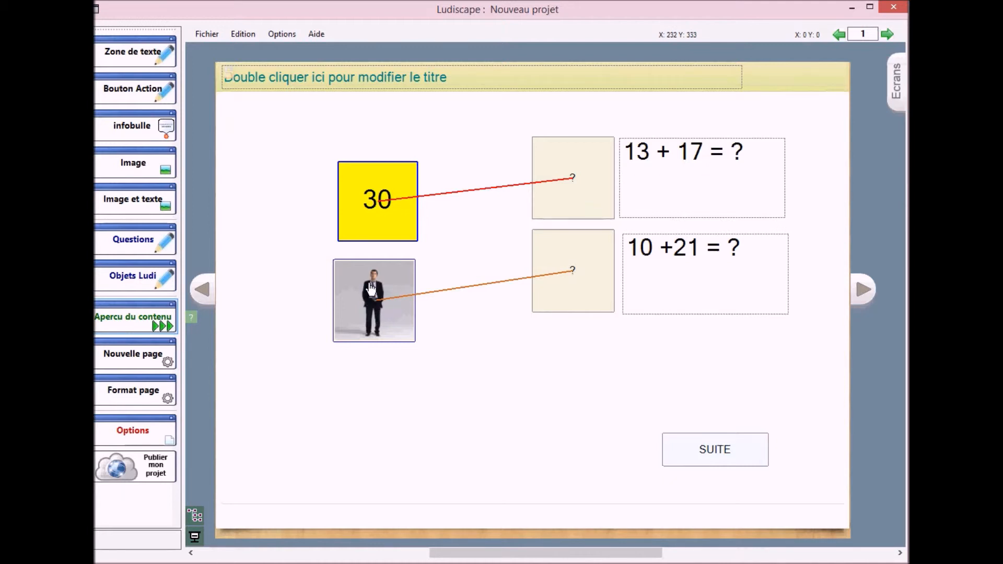
Step: Enable "Retour en cas d'erreur" for the picture block and test it in the preview by dropping the block on the 13 + 17 receiver
left_click(370, 288)
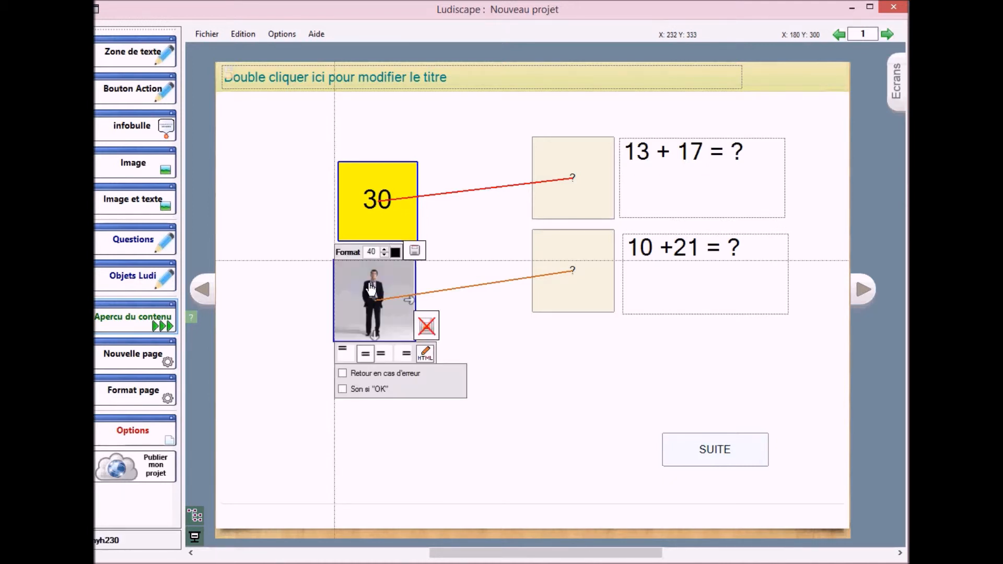
left_click(342, 374)
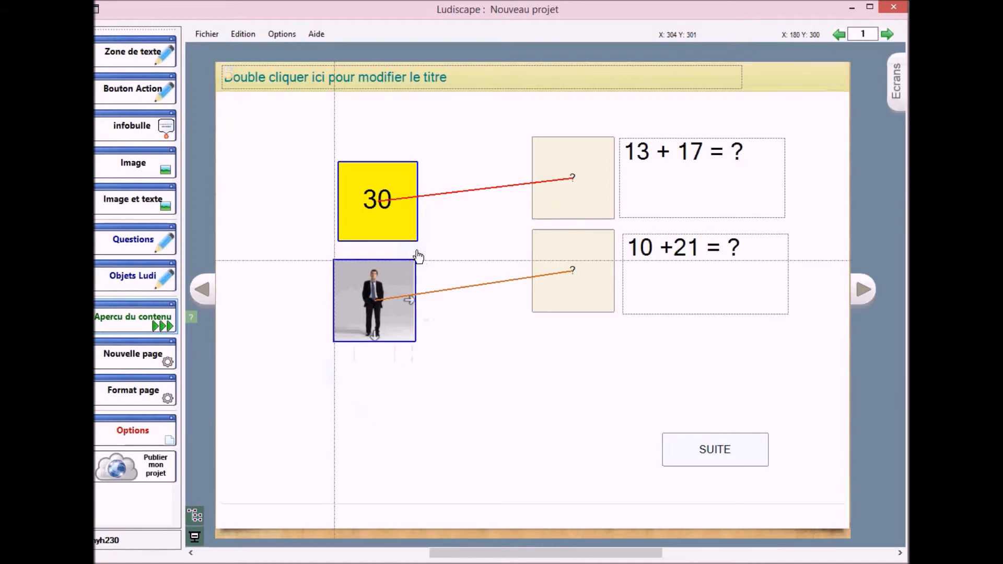
left_click(201, 539)
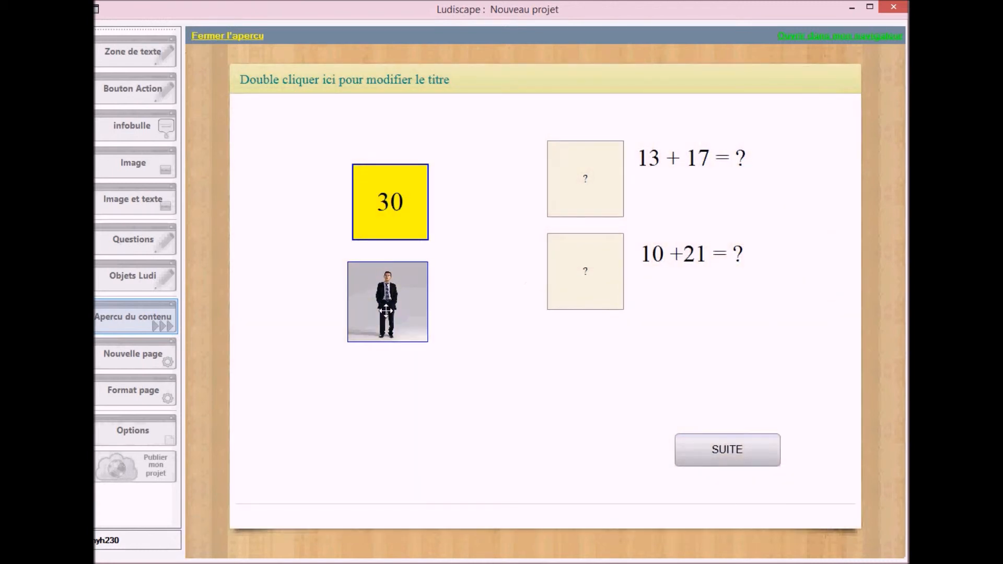
left_click_drag(386, 311, 586, 179)
left_click_drag(424, 282, 619, 144)
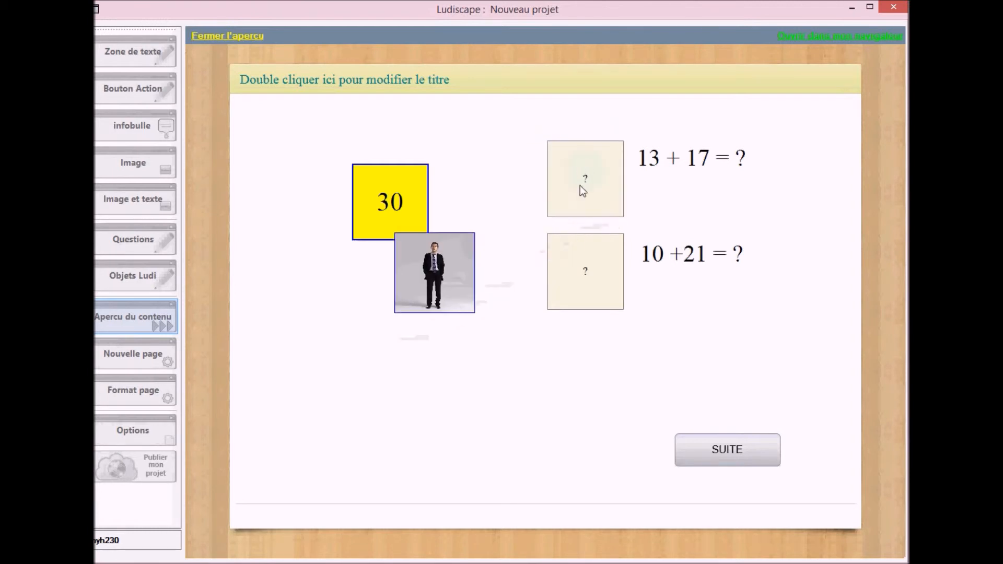
left_click_drag(405, 291, 589, 172)
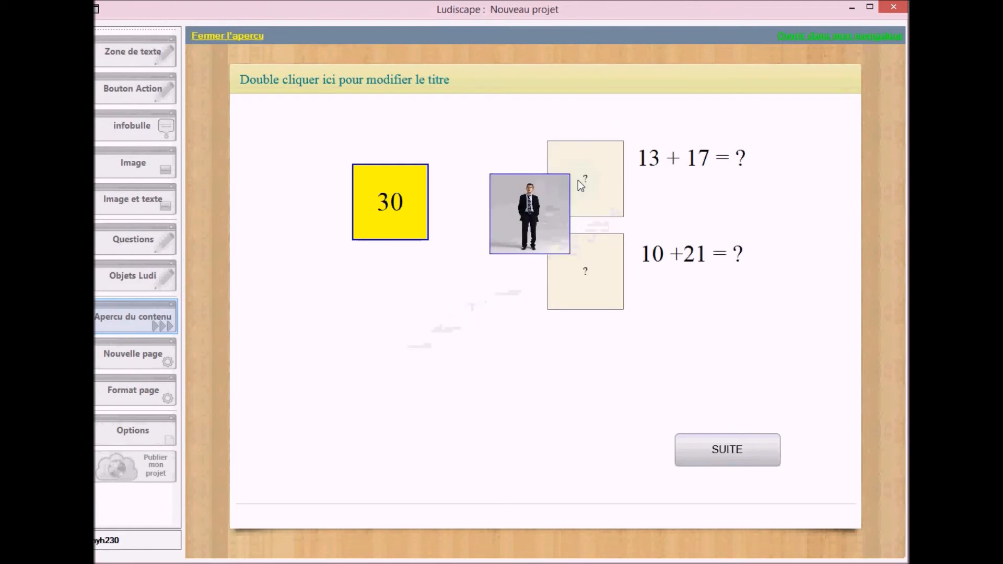
left_click_drag(387, 308, 586, 184)
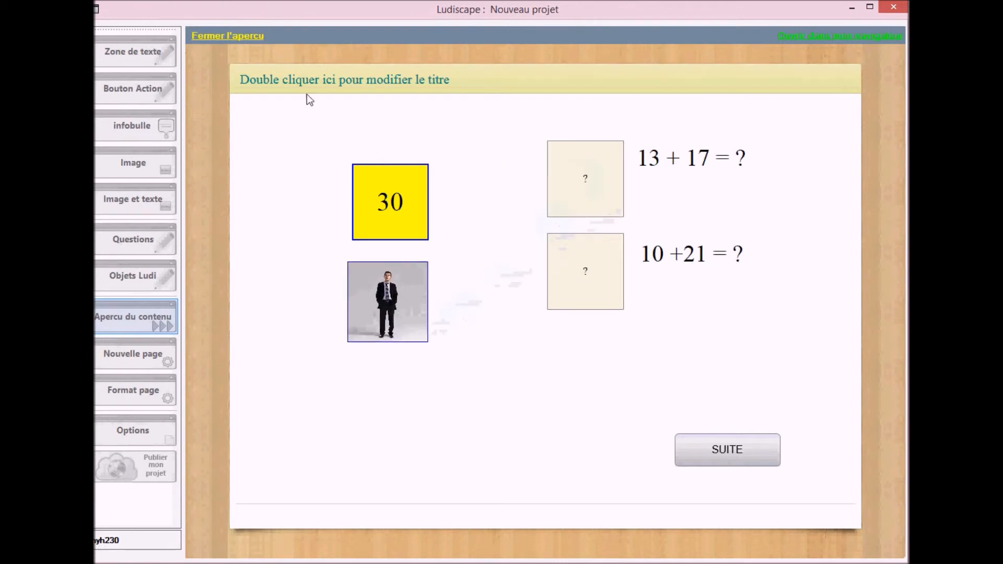
left_click(229, 36)
Step: Enable "Son si OK" for the picture block, save it, and return to the multiple-choice page
left_click(378, 326)
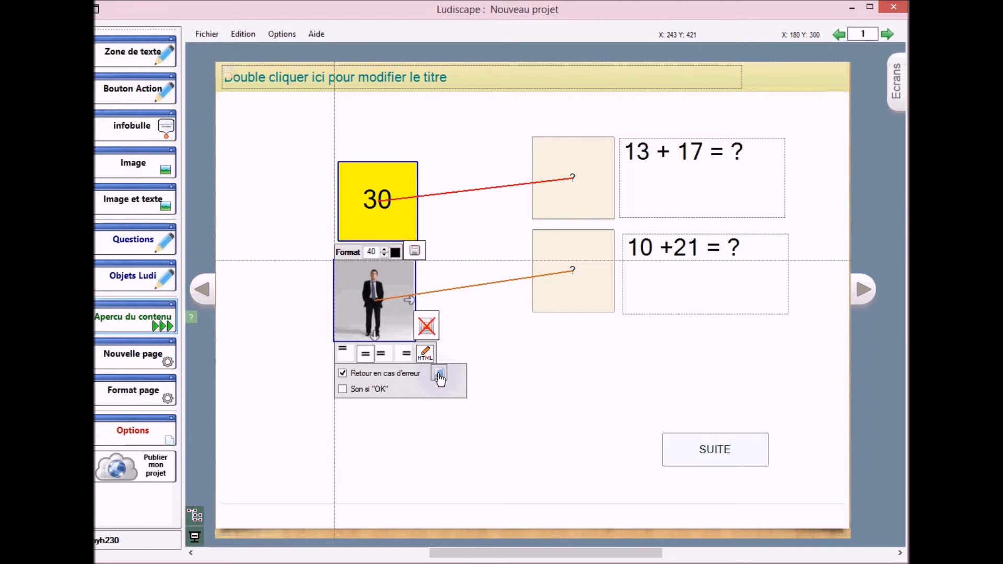
left_click(342, 390)
left_click(415, 252)
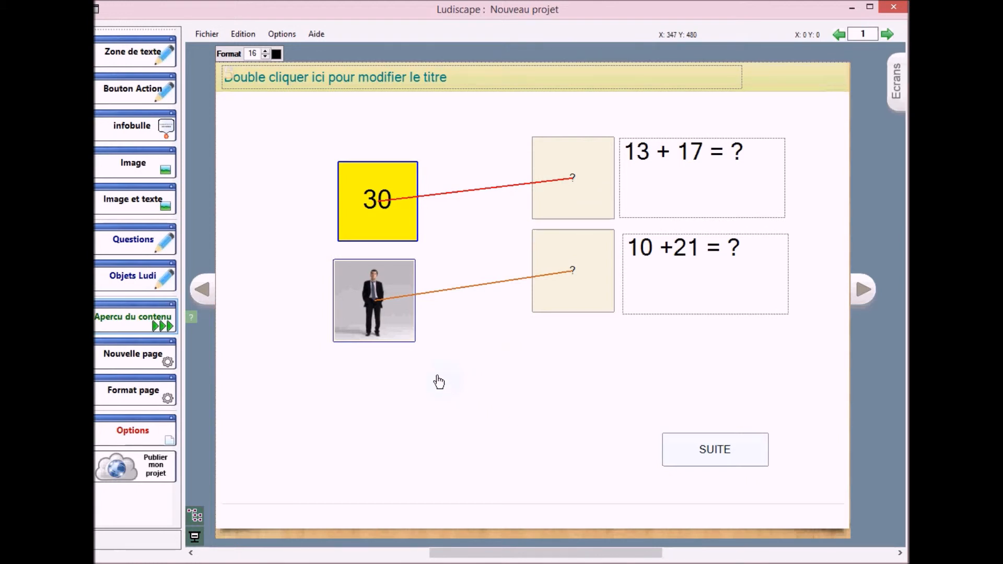
left_click(204, 295)
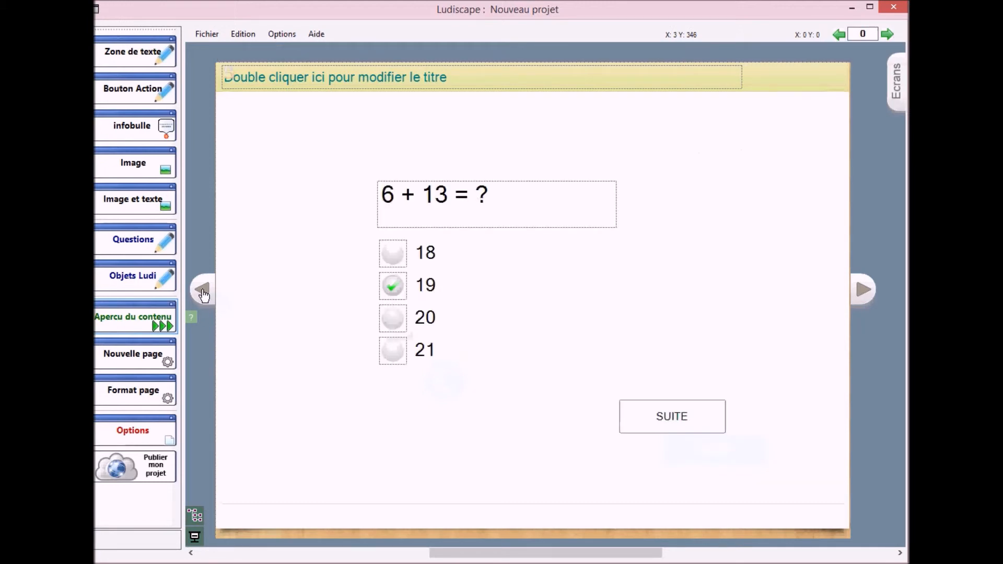
Step: Try the X, blue-dot and blank checkbox styles on the 6 + 13 answers and return them to the green-tick style
left_click(432, 285)
right_click(432, 285)
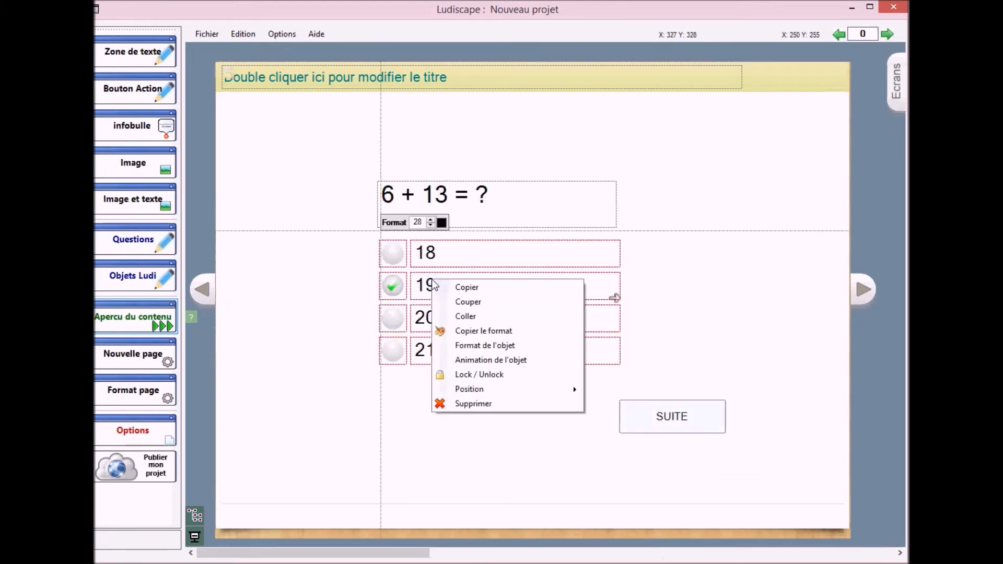
left_click(491, 347)
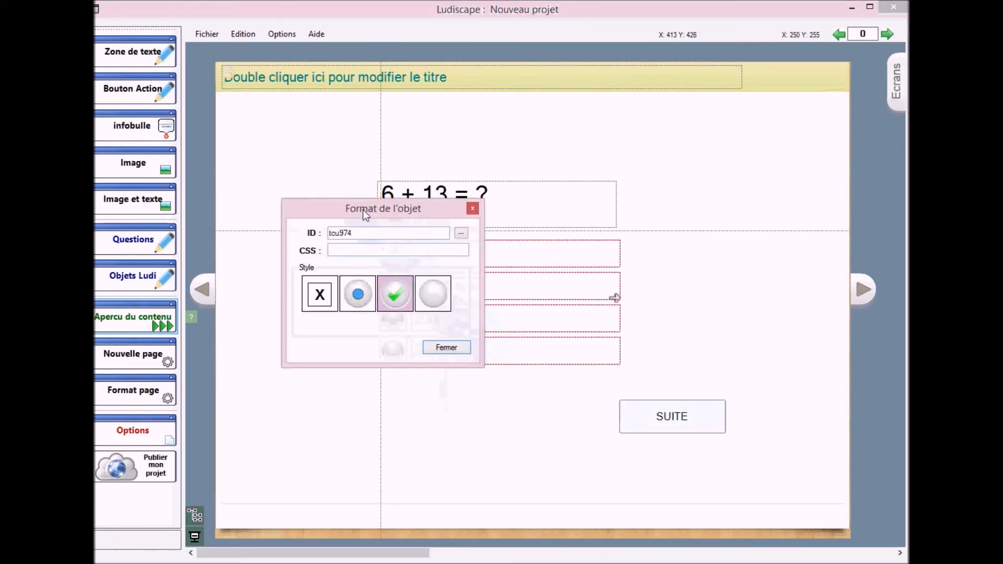
left_click_drag(362, 207, 408, 206)
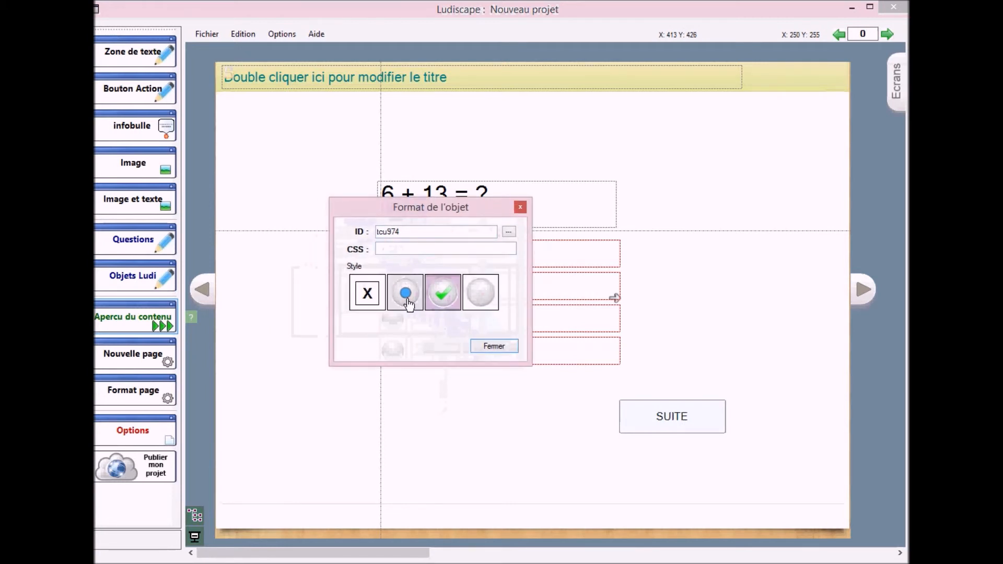
left_click_drag(420, 209, 642, 164)
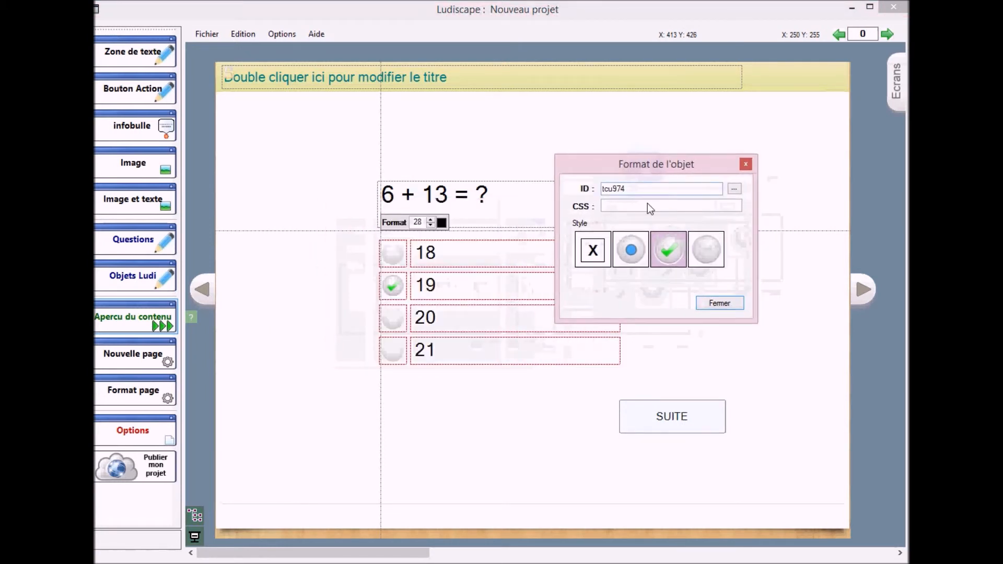
left_click(632, 251)
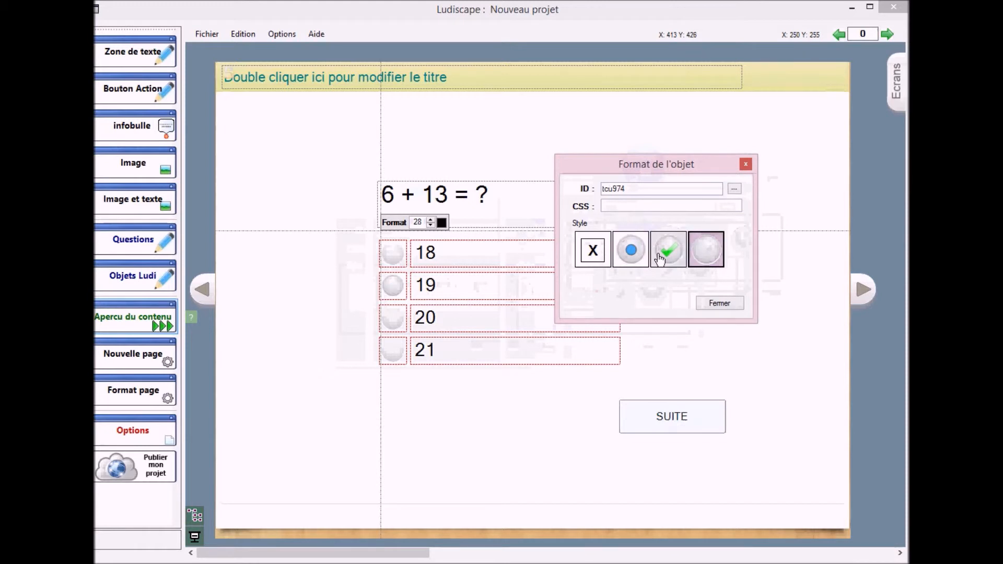
left_click(593, 255)
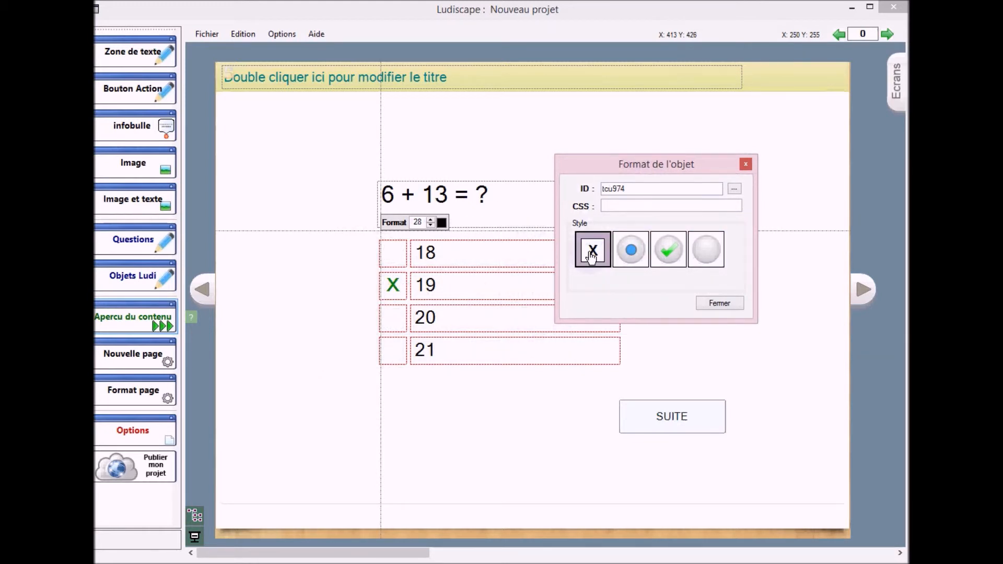
left_click(632, 255)
left_click(668, 254)
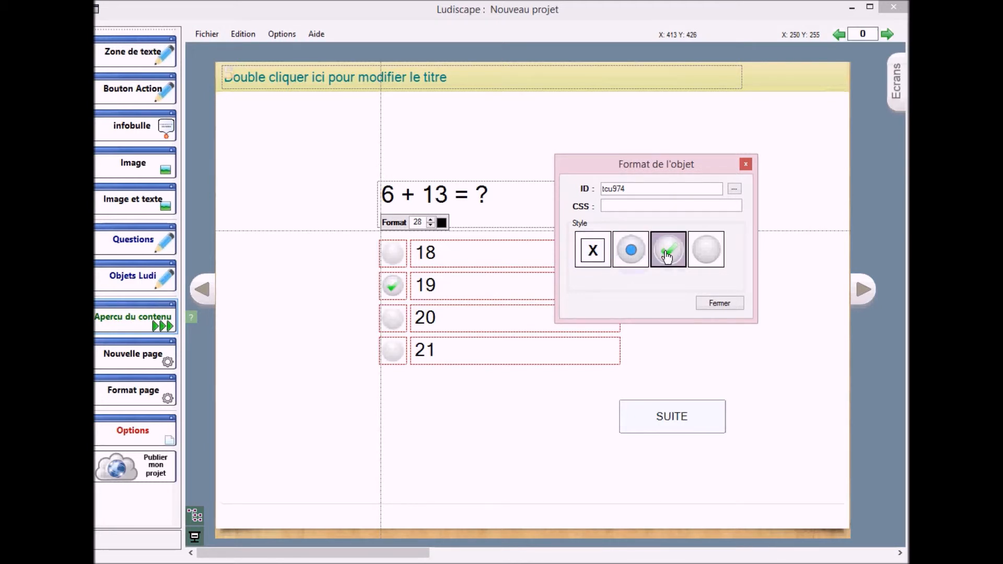
left_click(701, 257)
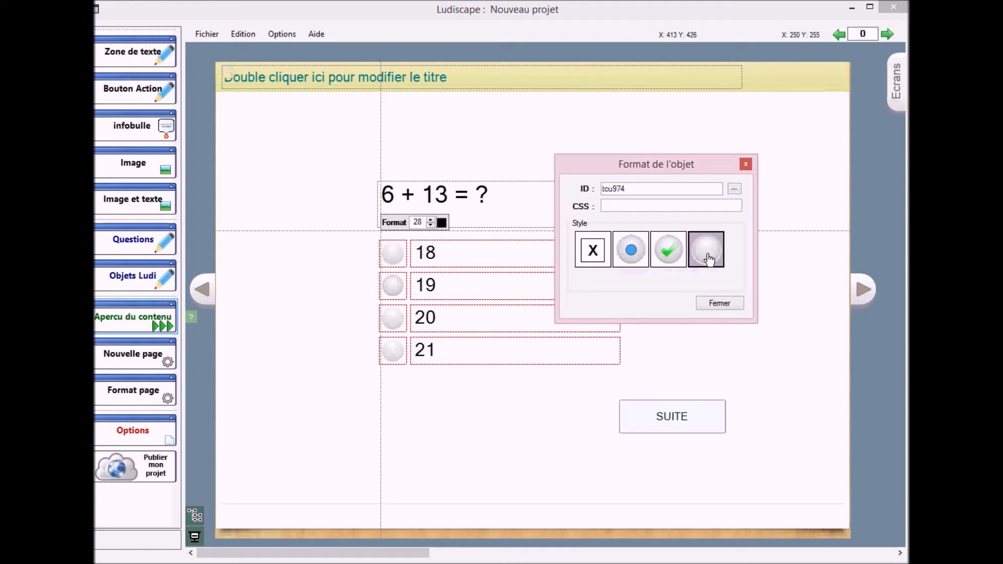
left_click(668, 253)
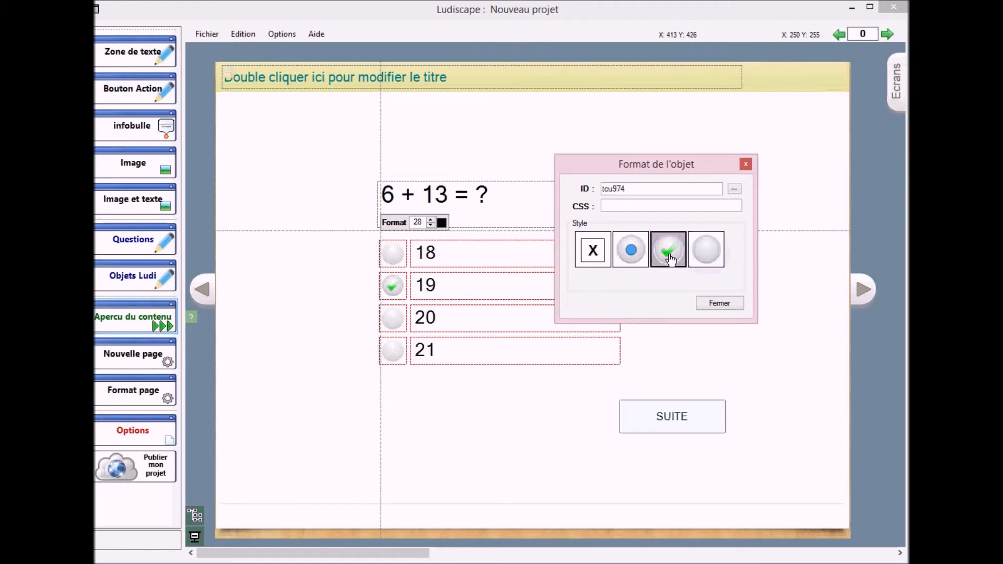
left_click(727, 303)
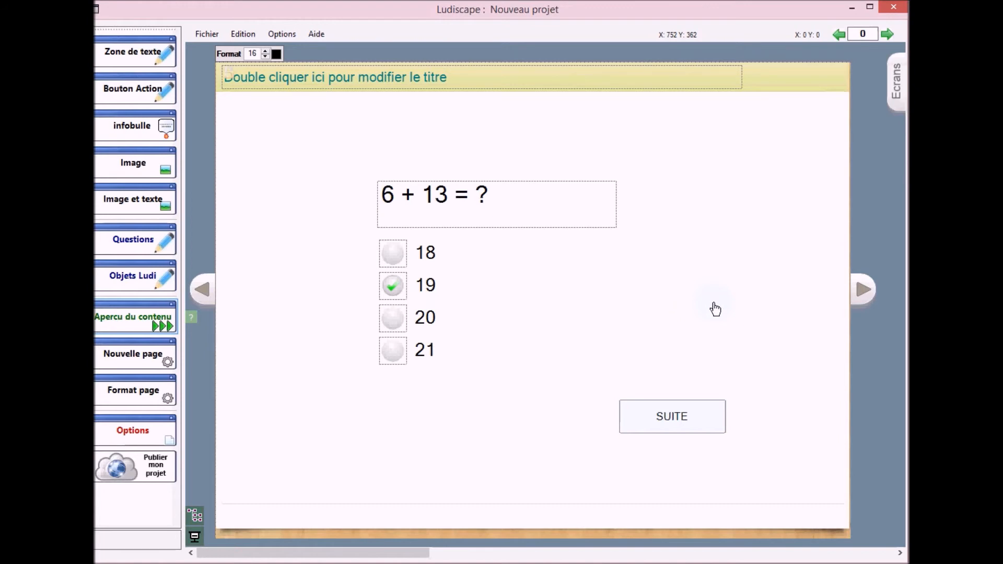
left_click(423, 256)
left_click(718, 253)
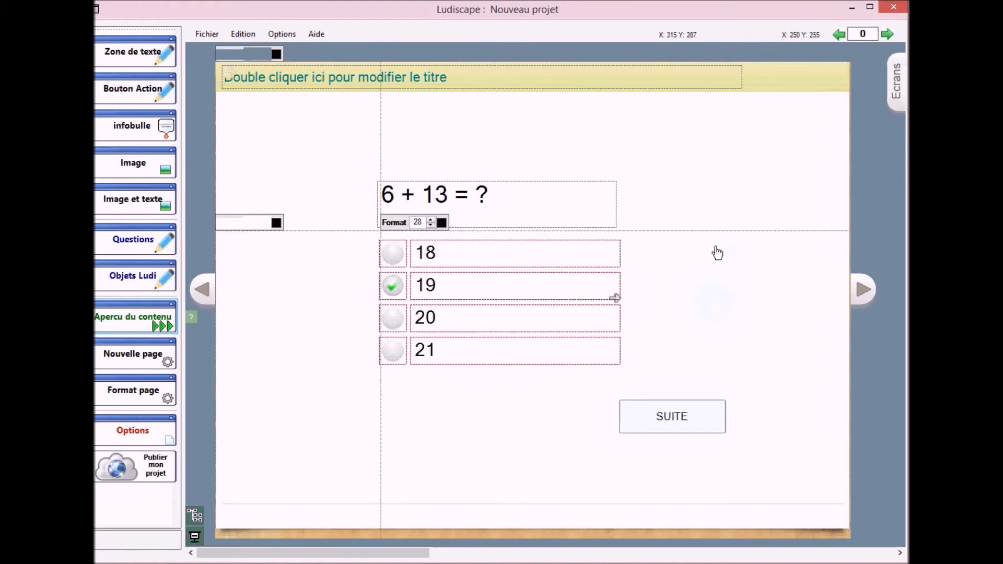
Step: Add a new page after the last one and insert the picture 3dsample1.jpg in its centre at about X 90, Y 140
left_click(864, 293)
left_click(864, 292)
left_click(864, 293)
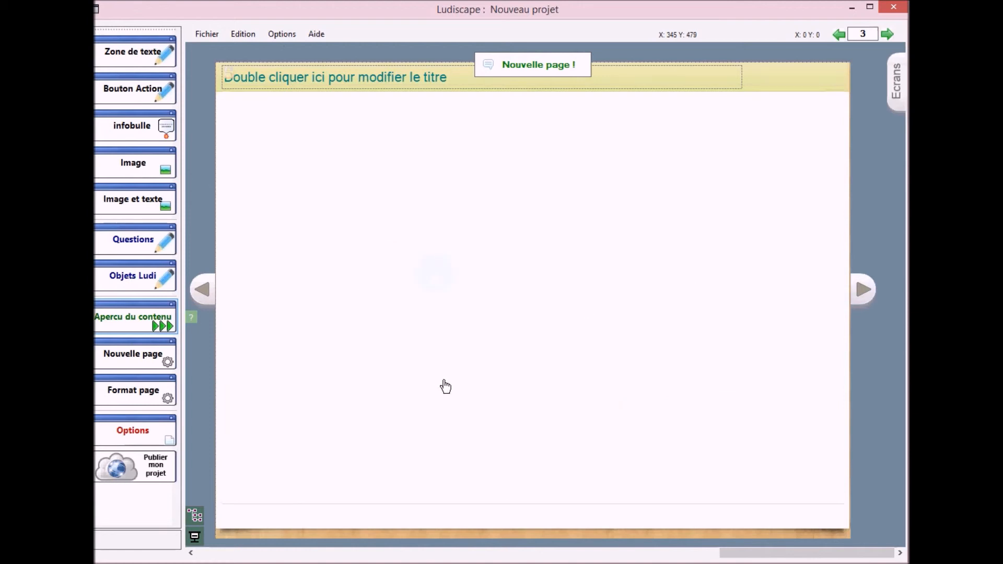
left_click(145, 170)
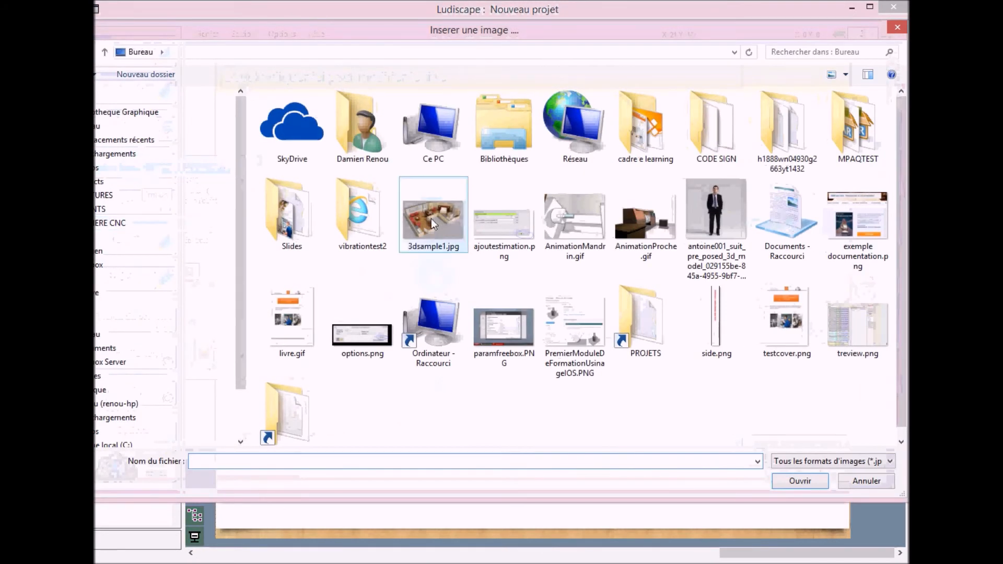
double_click(431, 219)
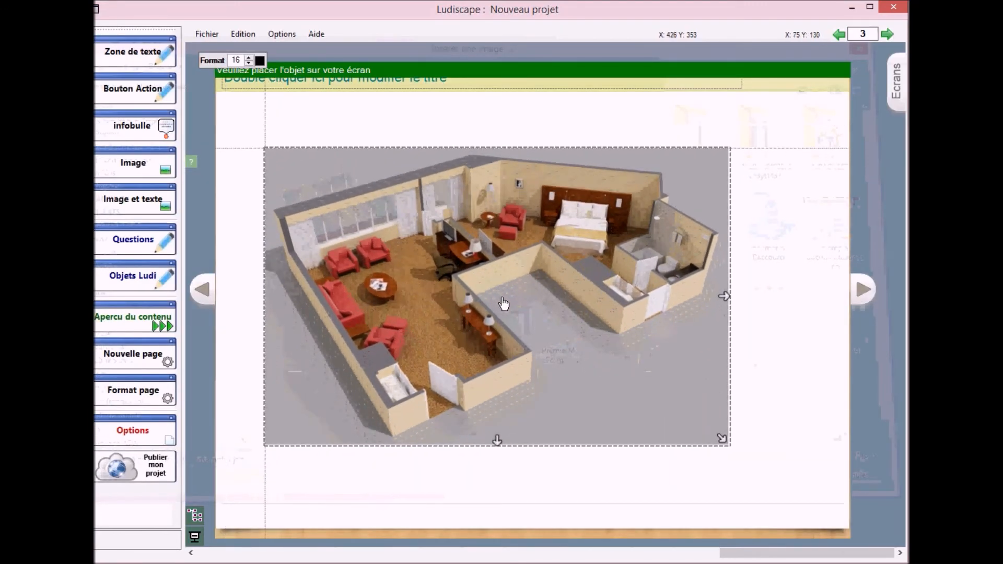
left_click(510, 304)
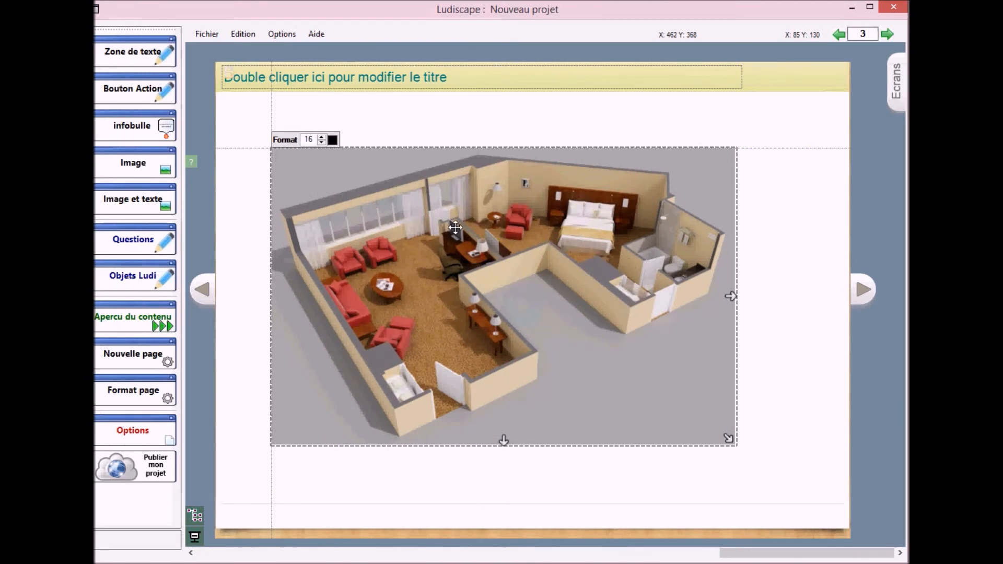
left_click_drag(456, 228, 459, 233)
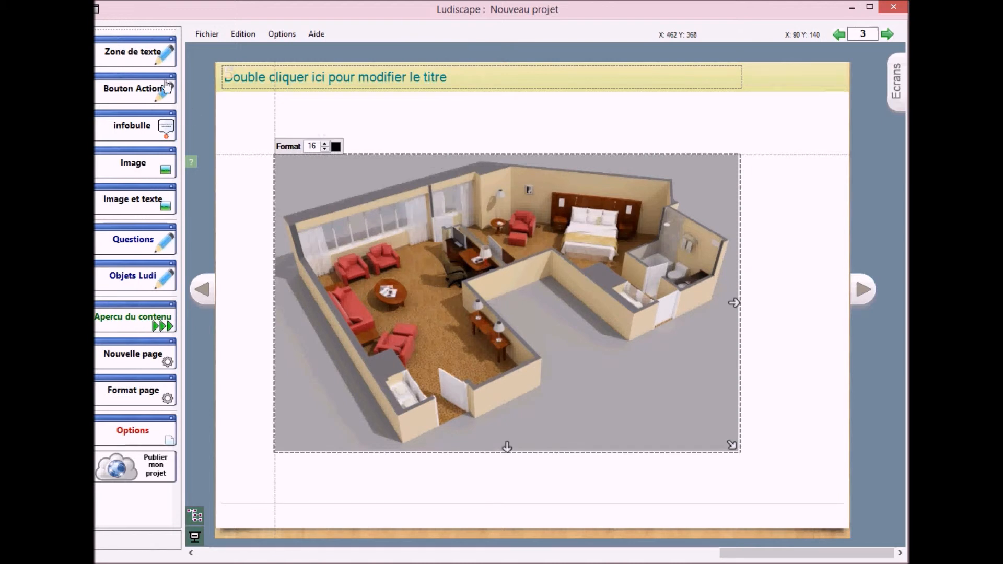
Step: Add a wide, low text zone above the floor-plan picture with the text "Ou est le lit ?" and save it
left_click(135, 59)
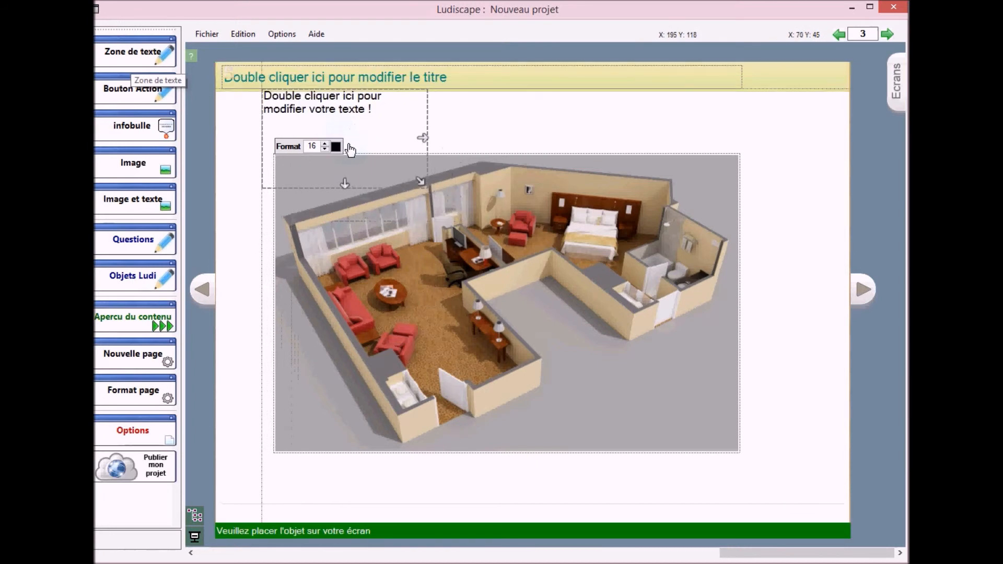
left_click(347, 150)
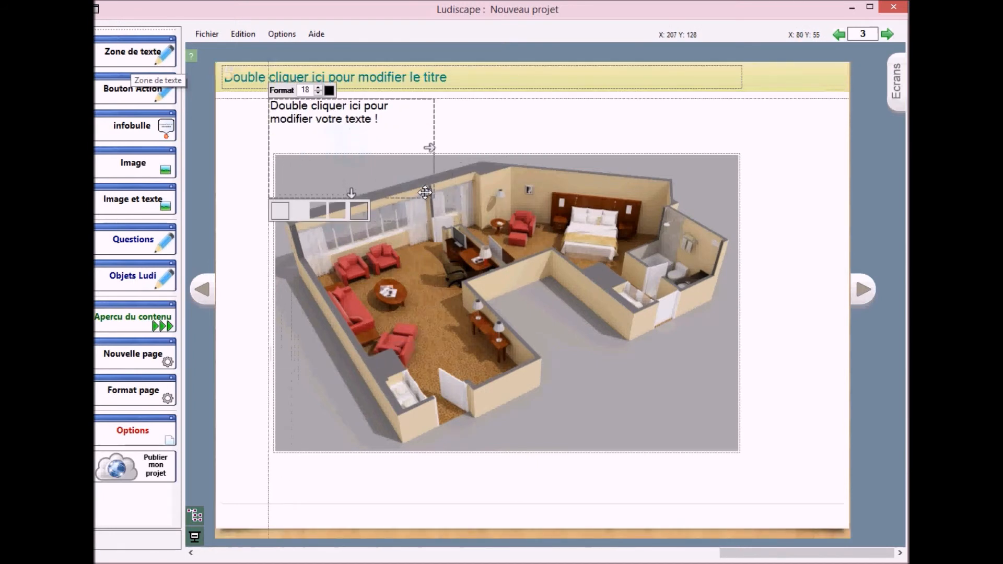
left_click_drag(506, 144, 505, 142)
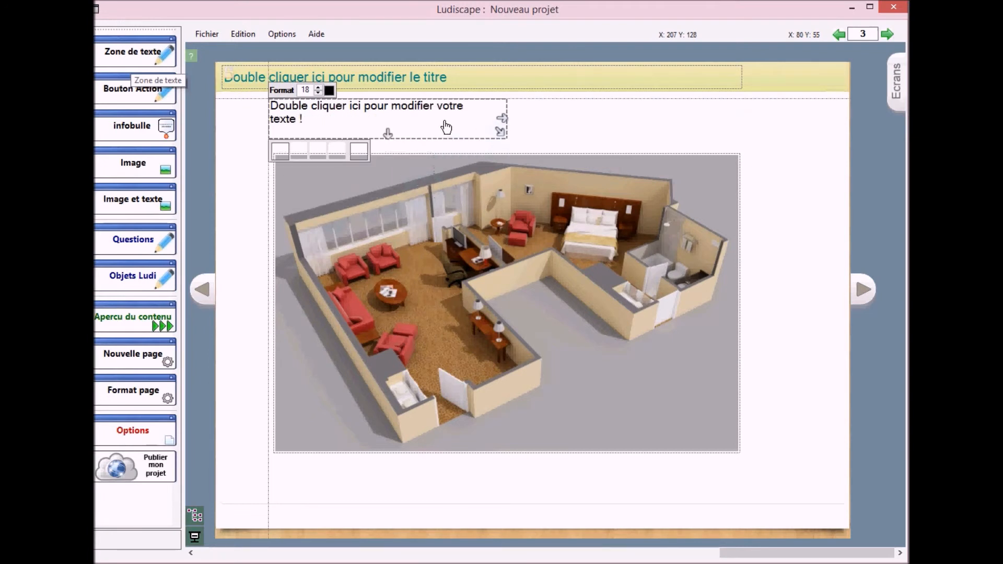
double_click(446, 127)
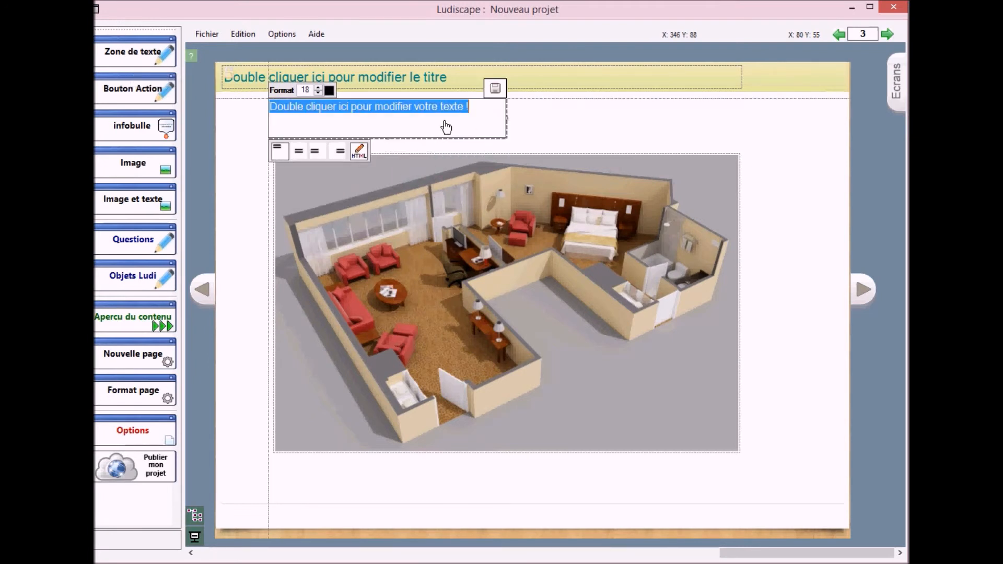
type("Oe")
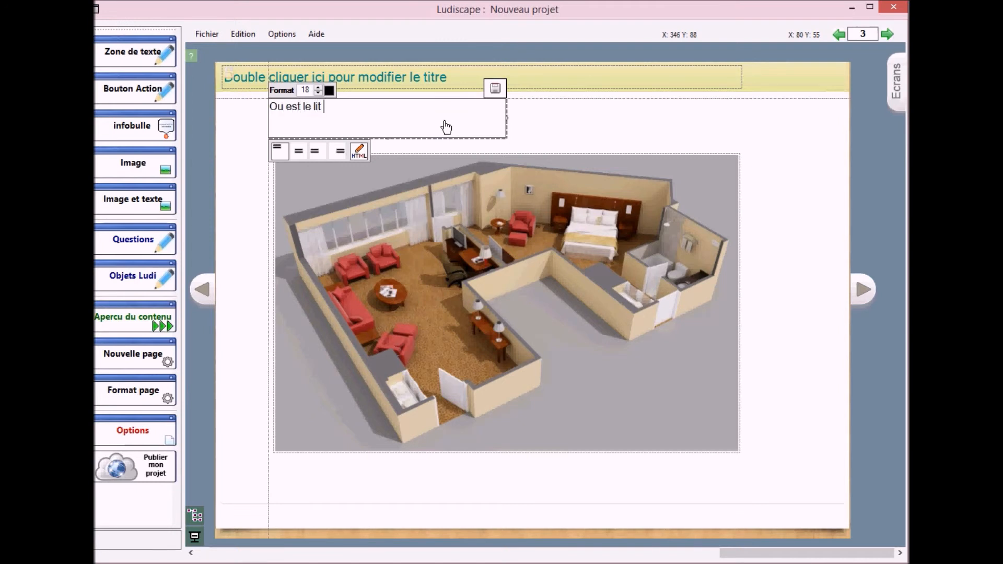
left_click(495, 89)
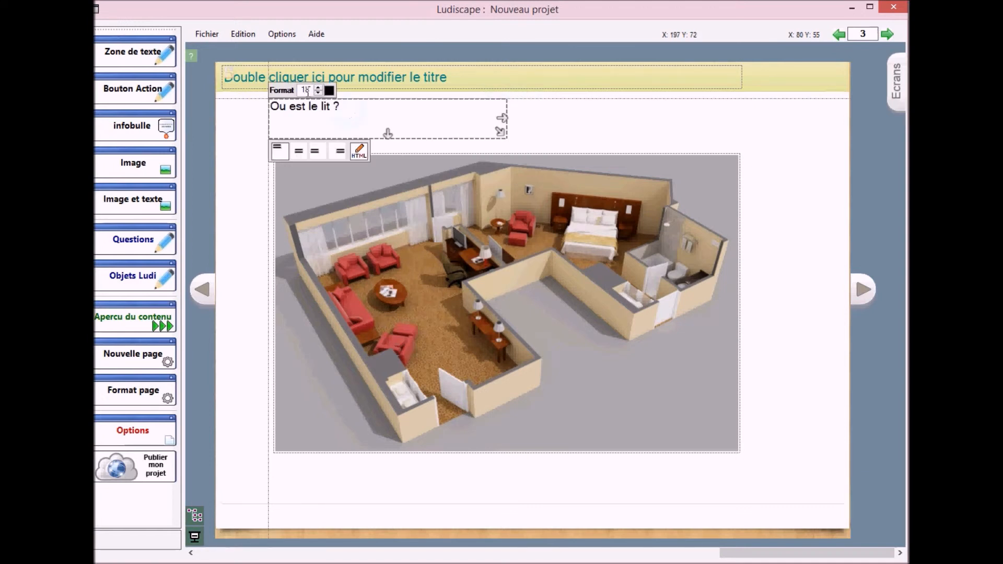
Step: Centre the question text vertically in its zone and set its font size to 24
left_click(318, 152)
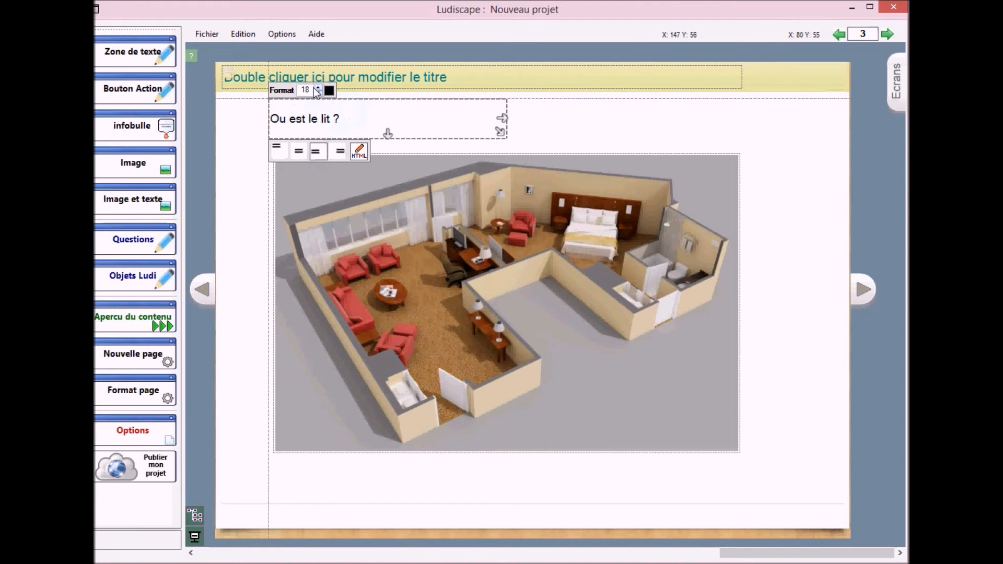
left_click(319, 87)
left_click(318, 88)
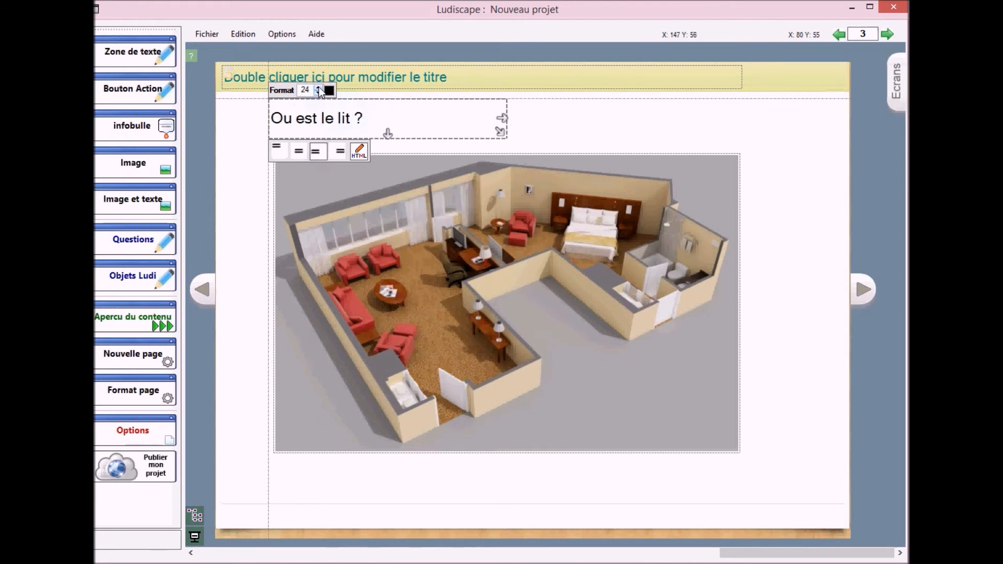
left_click(614, 120)
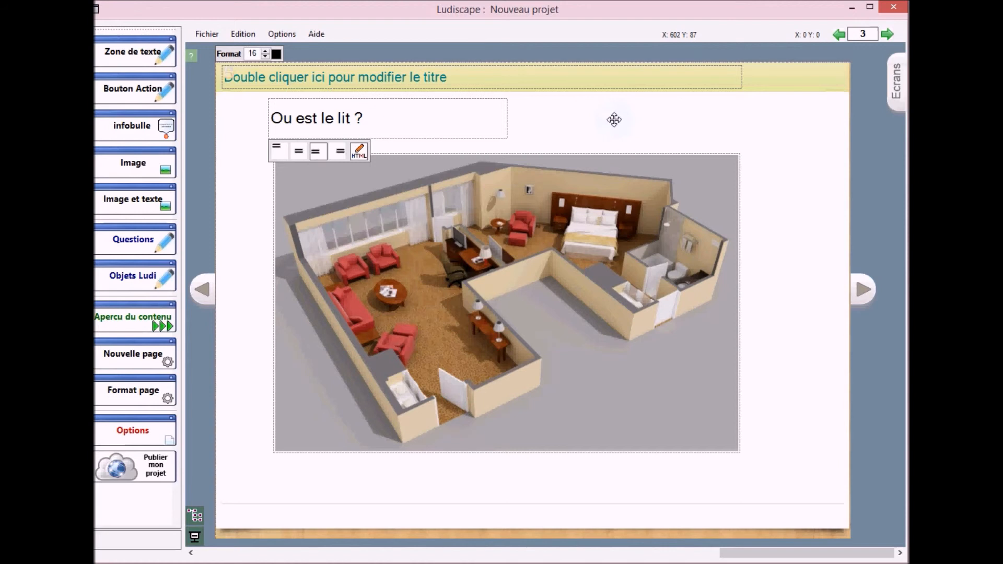
left_click(450, 126)
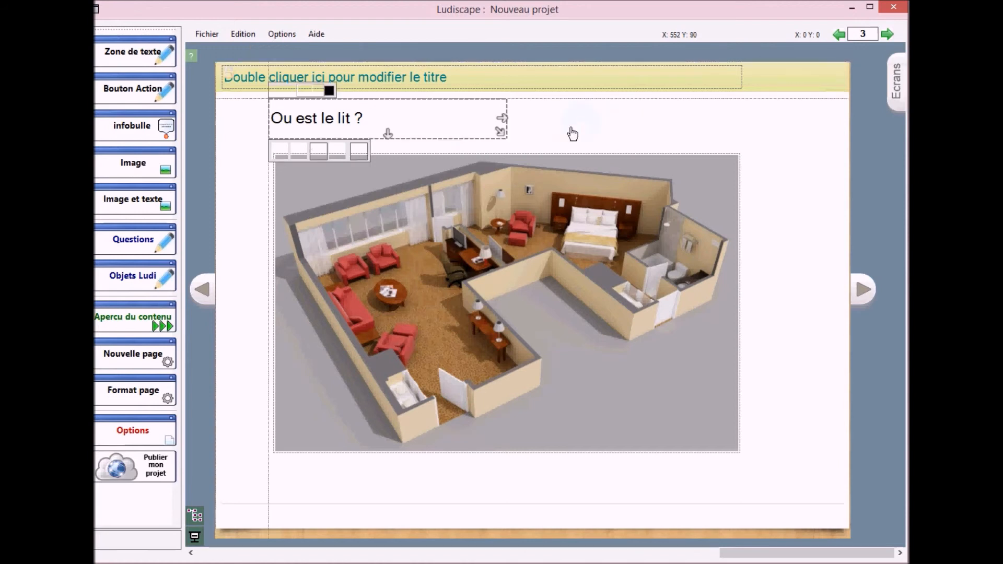
left_click(580, 132)
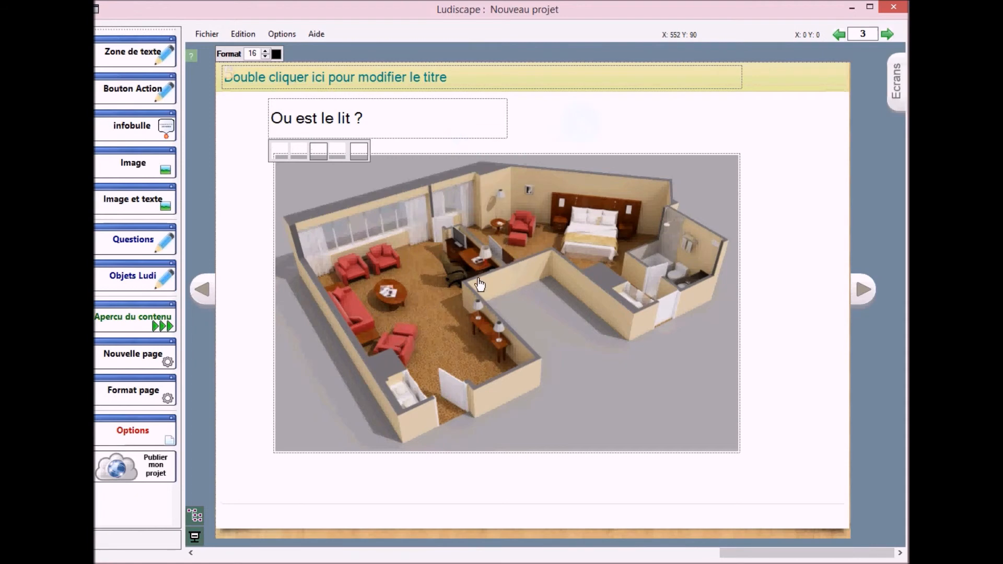
Step: Insert a "Case à cocher" object beside the floor-plan picture, near the page's left edge at about X 30, Y 395
left_click(138, 277)
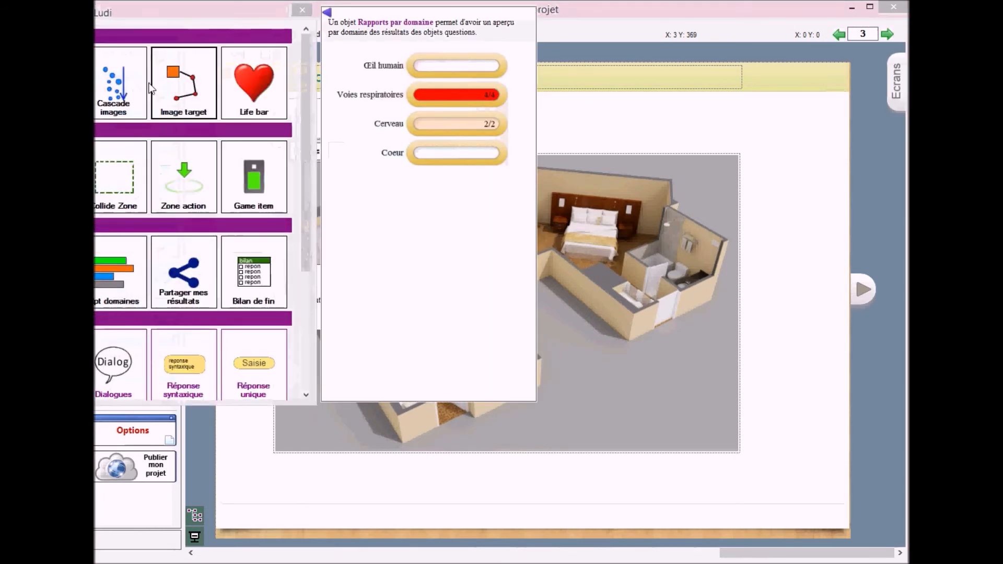
left_click_drag(138, 17, 488, 45)
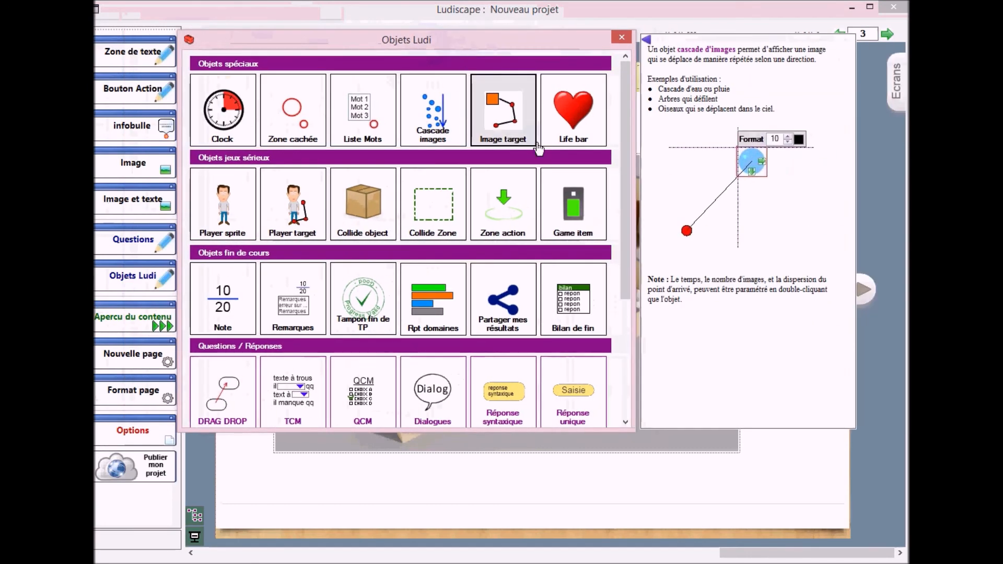
left_click_drag(626, 167, 629, 297)
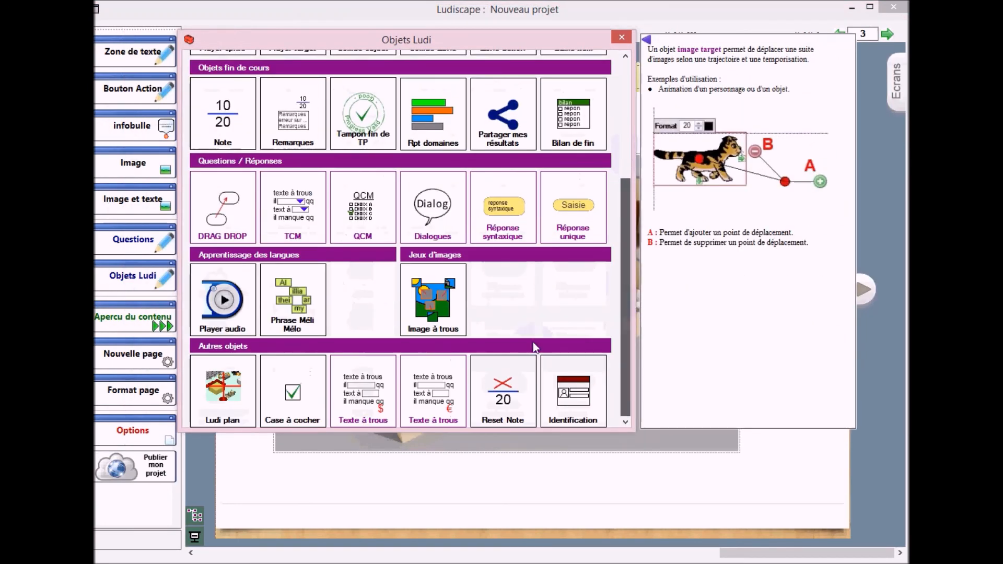
left_click(292, 402)
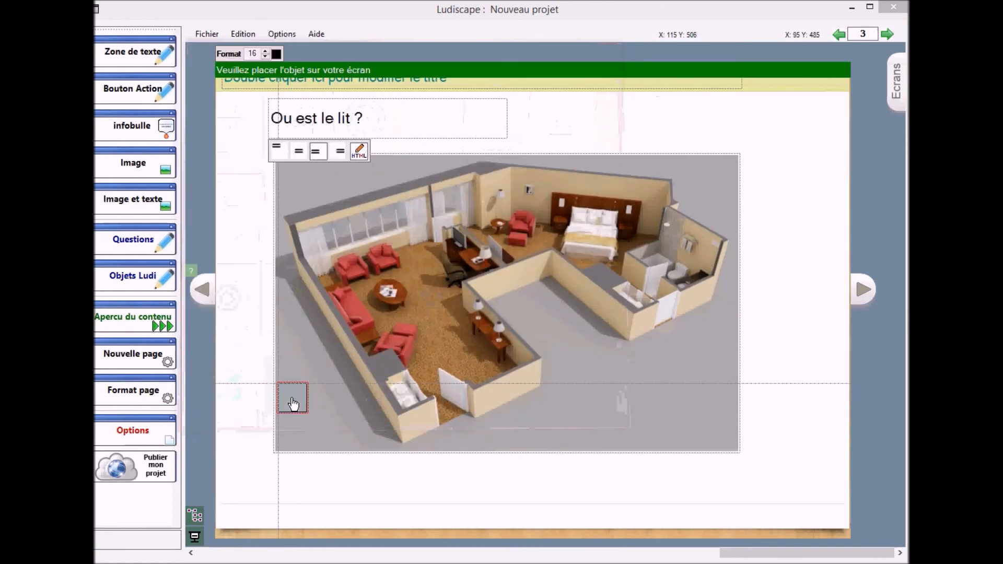
left_click(253, 344)
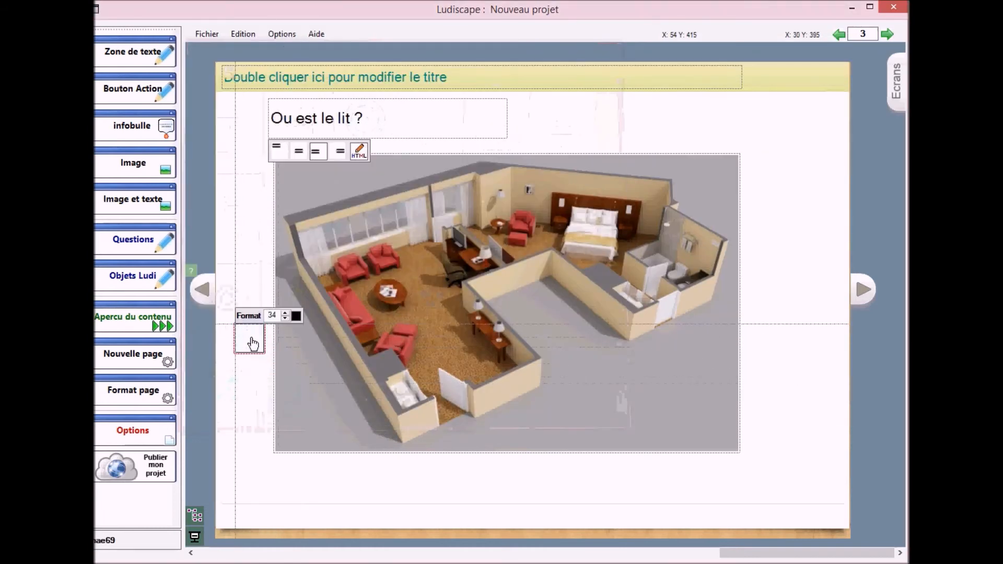
Step: Set the new checkbox's style to the green tick in its object format
right_click(253, 344)
left_click(306, 404)
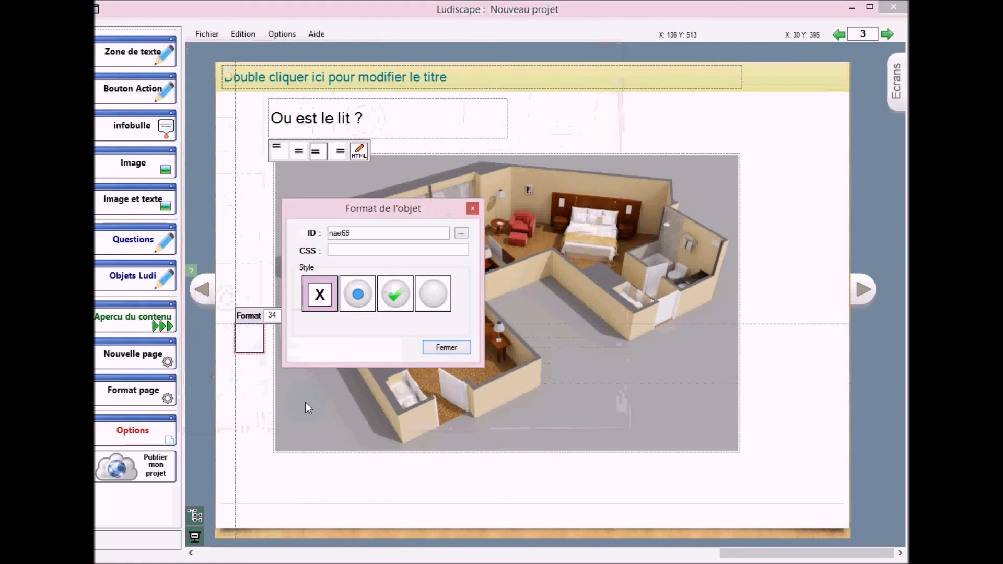
left_click(397, 299)
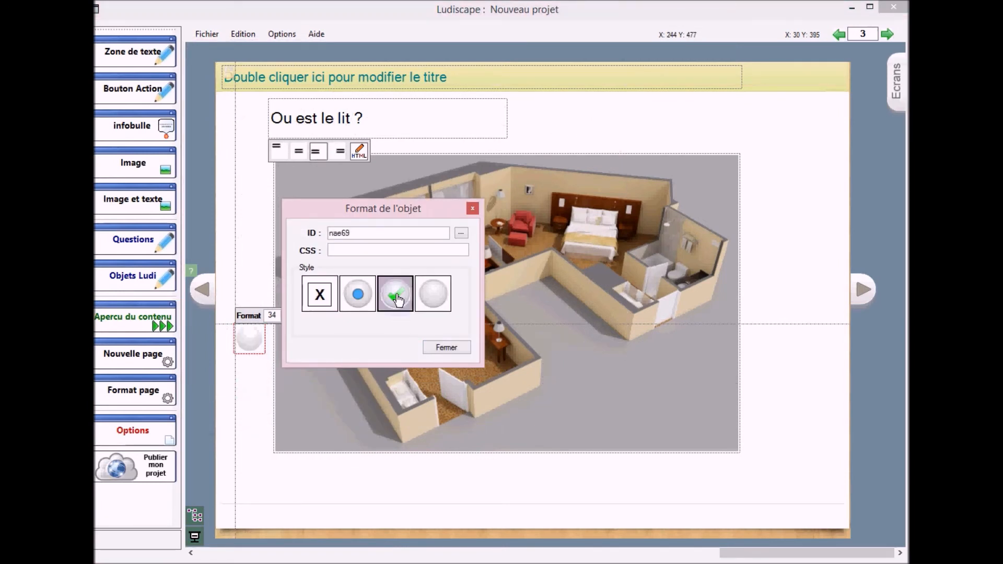
left_click(450, 349)
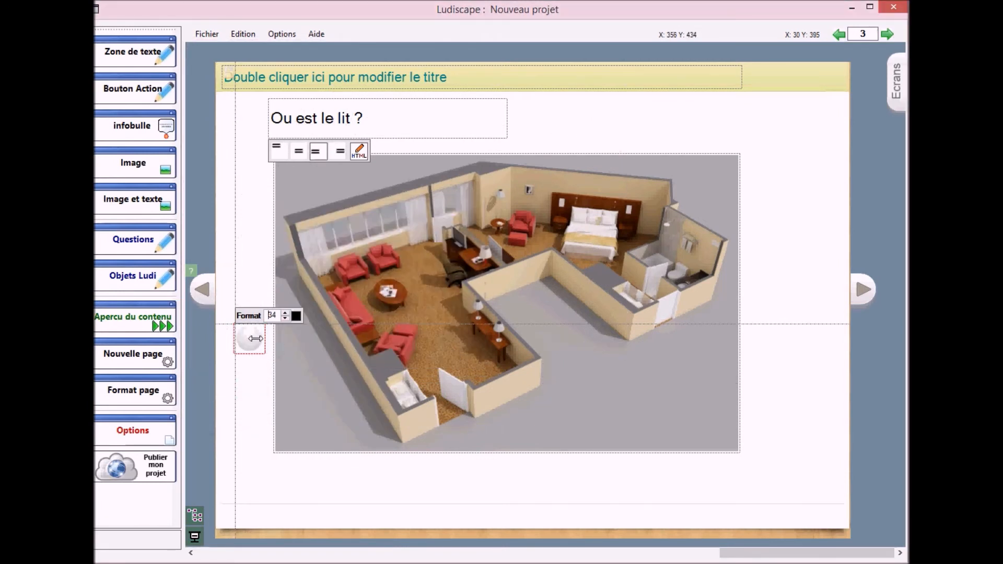
Step: Move the checkbox onto the round living-room table at about X 240, Y 345, and place a pasted copy on the bed at X 540, Y 235
left_click_drag(253, 338, 386, 302)
right_click(390, 303)
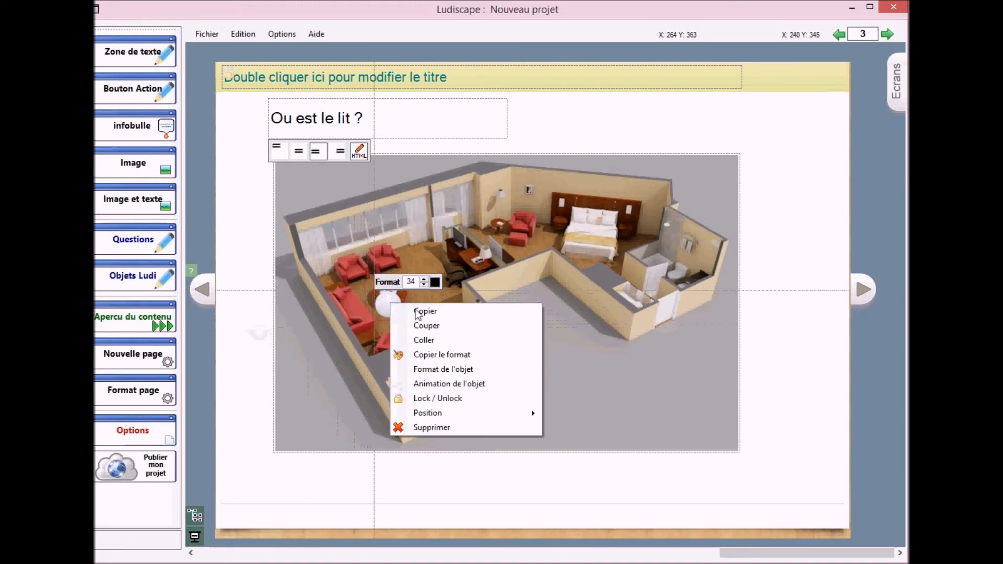
left_click(427, 312)
left_click(768, 338)
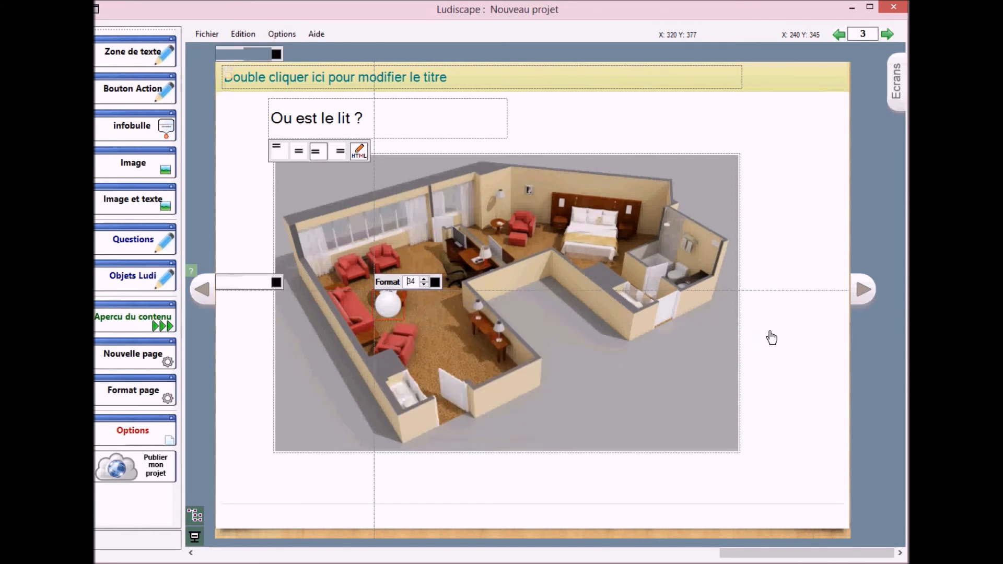
right_click(788, 340)
left_click(790, 342)
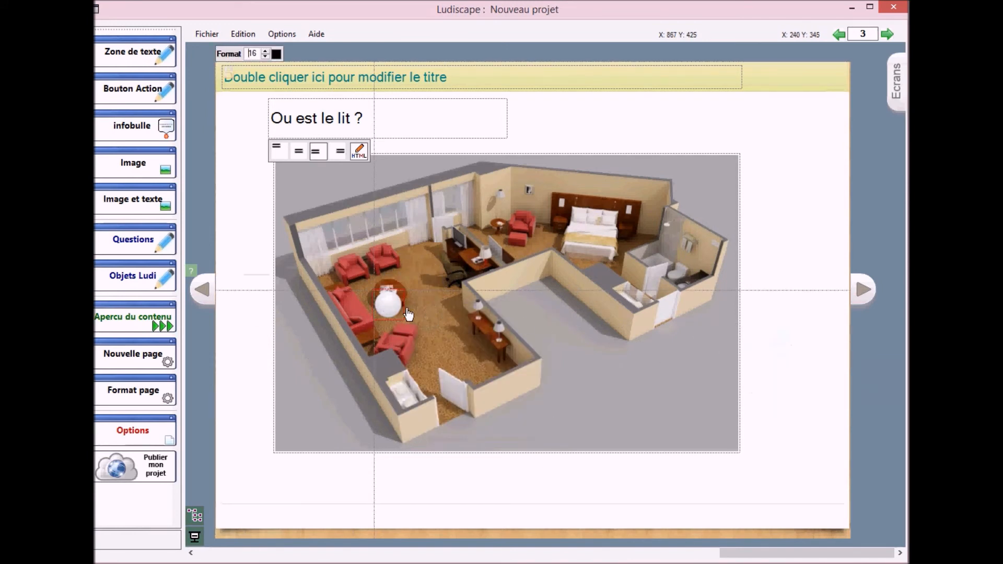
left_click_drag(391, 306, 586, 234)
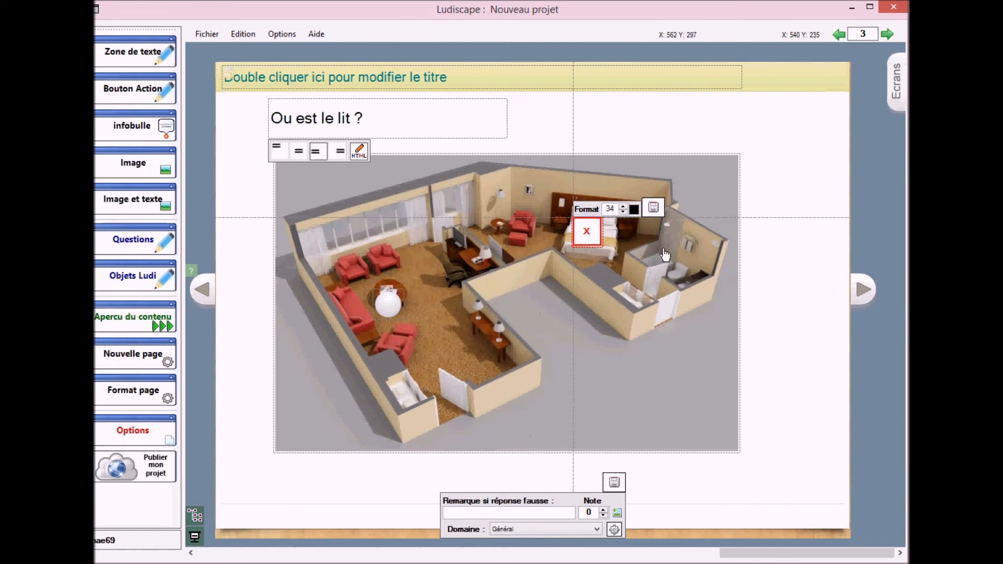
Step: Mark the checkbox on the bed as the correct answer, set its Note to 1 and save the question
left_click(654, 208)
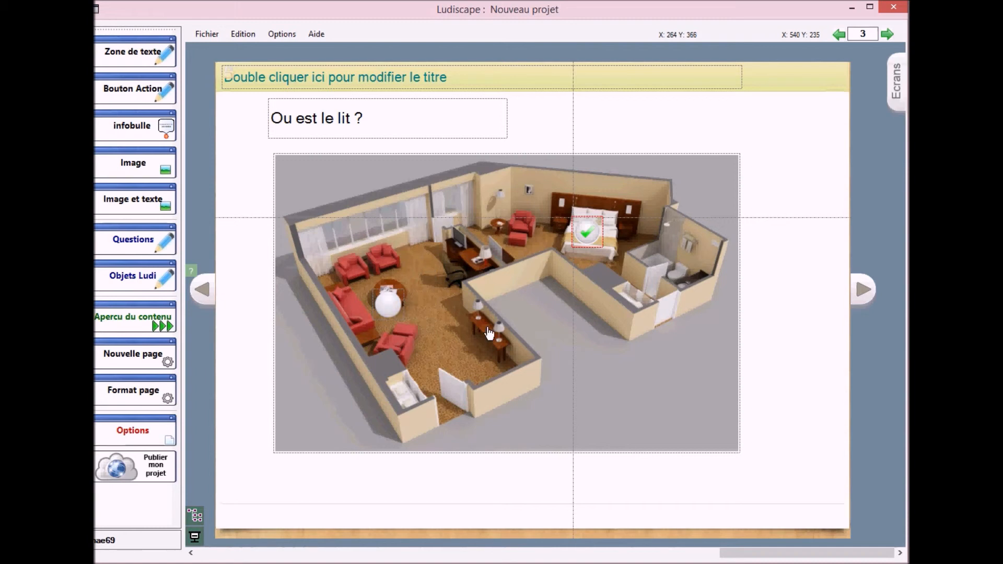
left_click(586, 233)
left_click(587, 233)
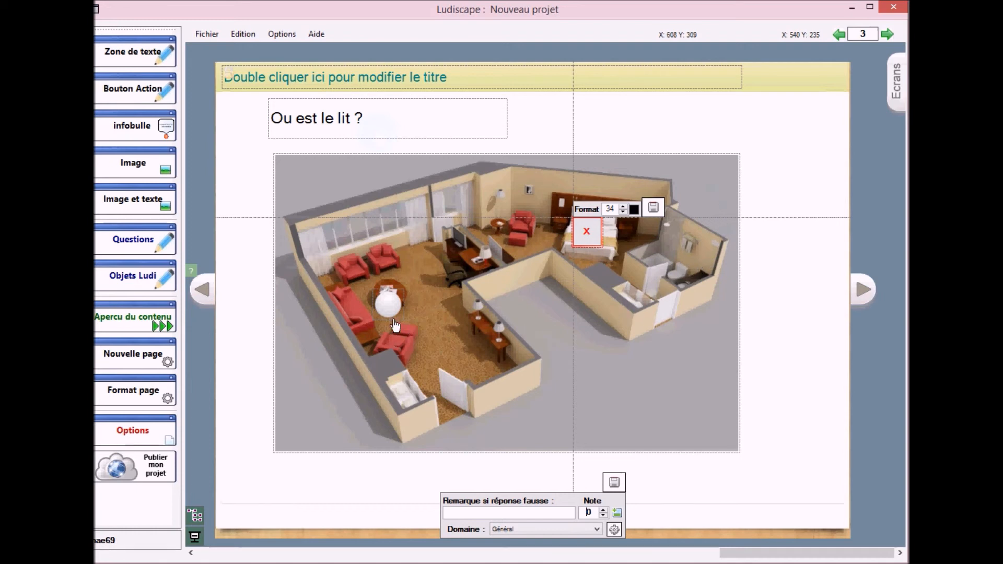
left_click(478, 513)
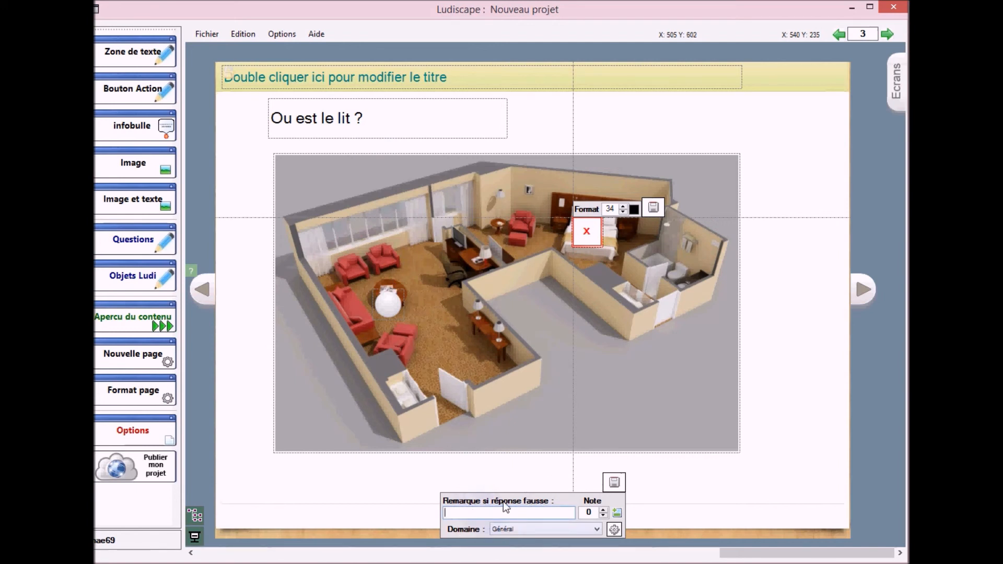
left_click(603, 510)
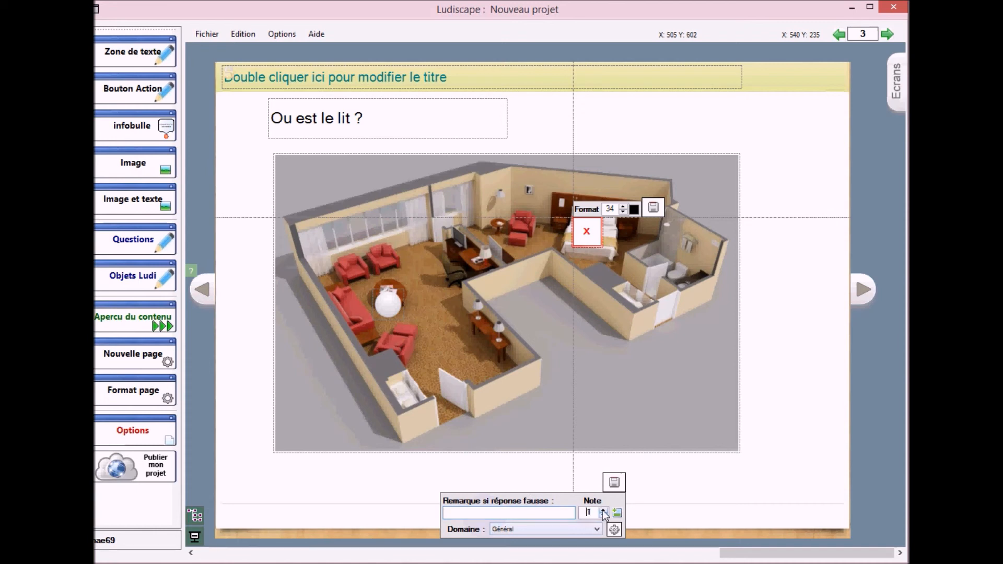
left_click(615, 481)
left_click(653, 493)
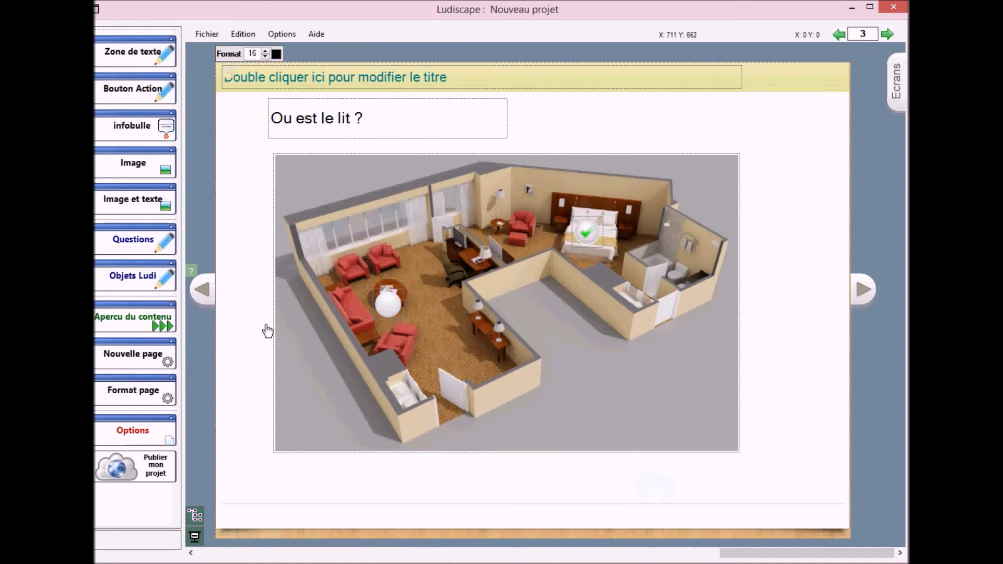
Step: Return to page 0 and mark answer 21 as an additional correct answer of the 6 + 13 question, saving it
left_click(206, 293)
left_click(206, 292)
left_click(206, 293)
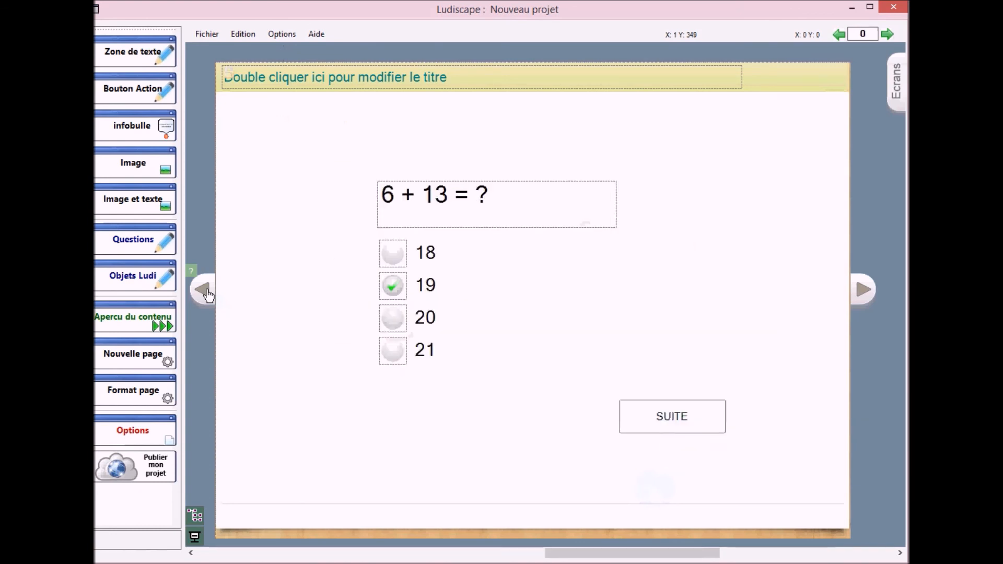
double_click(431, 293)
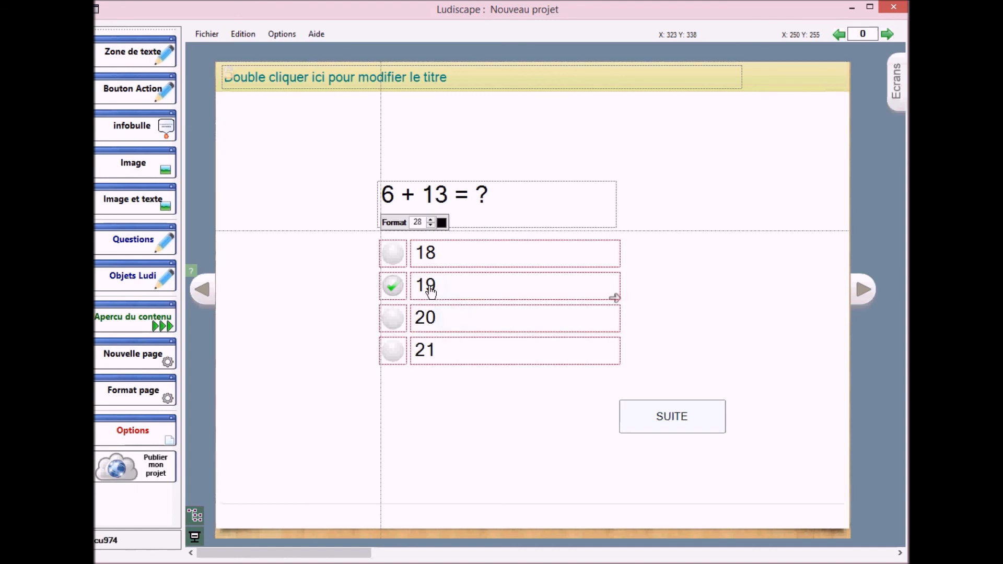
left_click(396, 353)
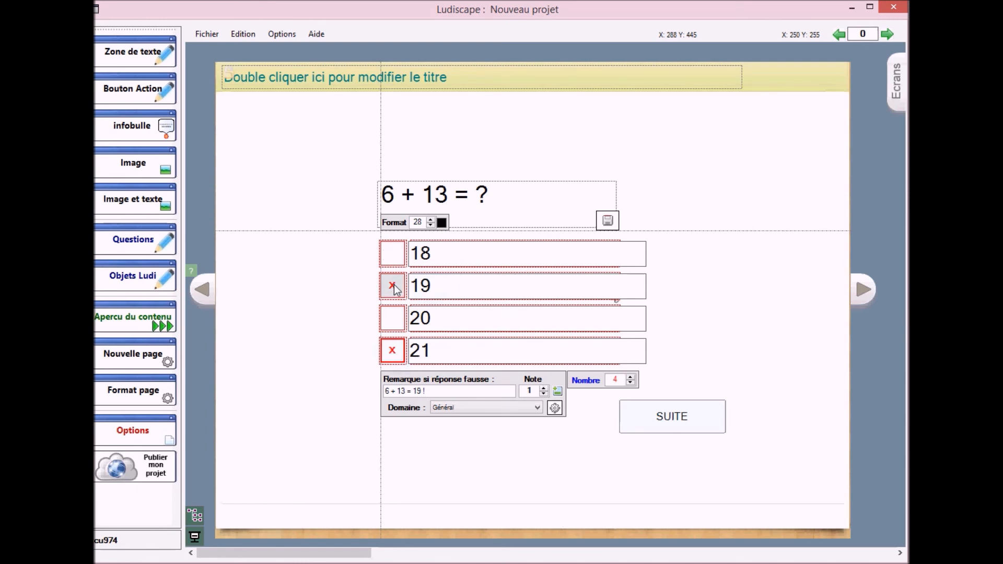
left_click(607, 220)
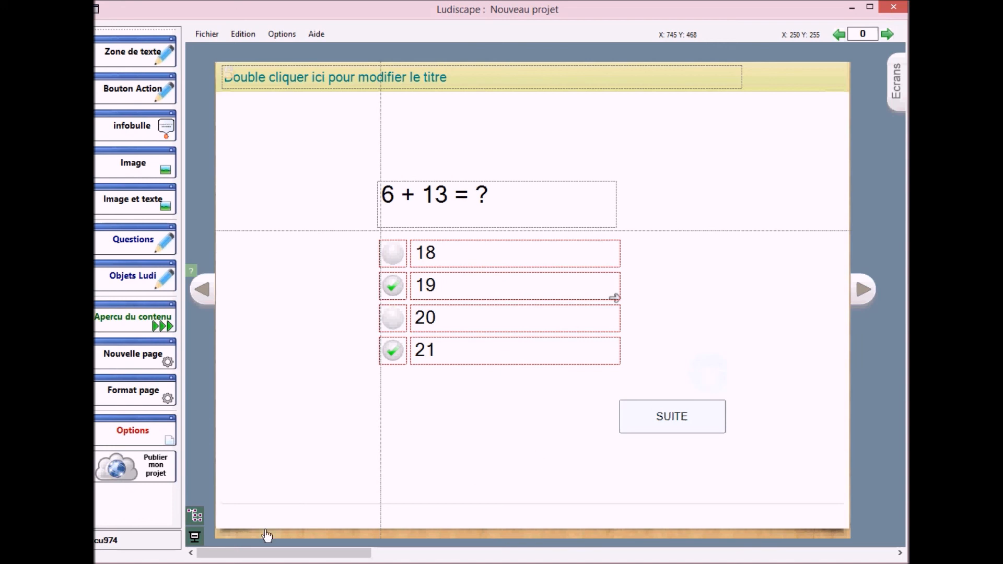
Step: Preview the 6 + 13 page, try selecting and clearing all four answers, continue with SUITE and close the preview
left_click(195, 537)
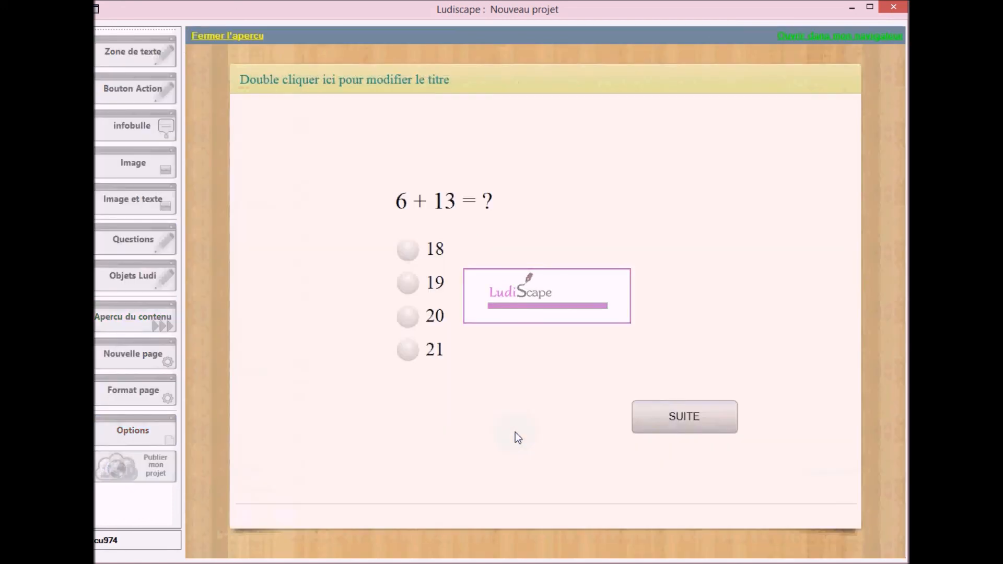
left_click(409, 253)
left_click(410, 285)
left_click(409, 316)
left_click(410, 349)
left_click(409, 317)
left_click(409, 283)
left_click(410, 250)
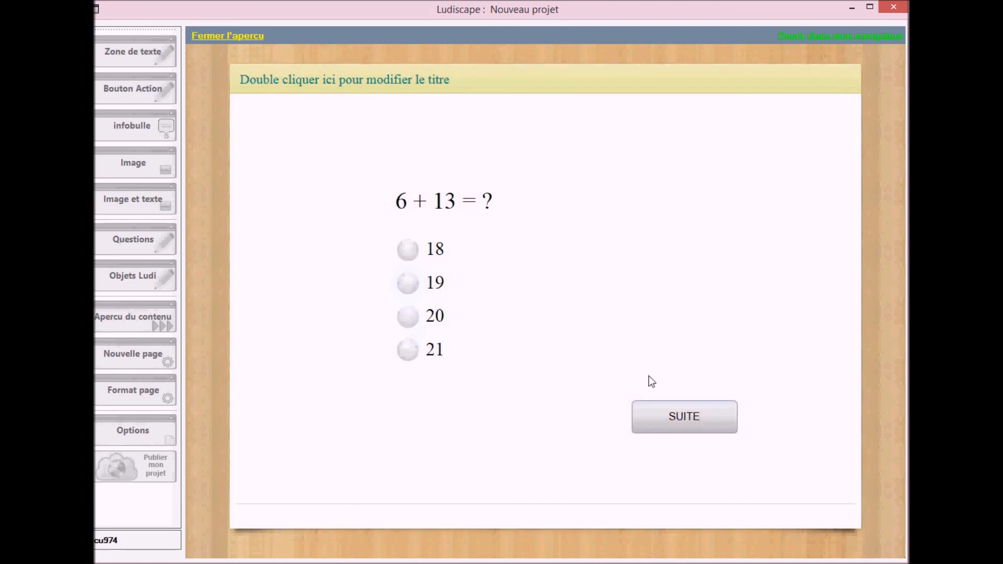
left_click(700, 422)
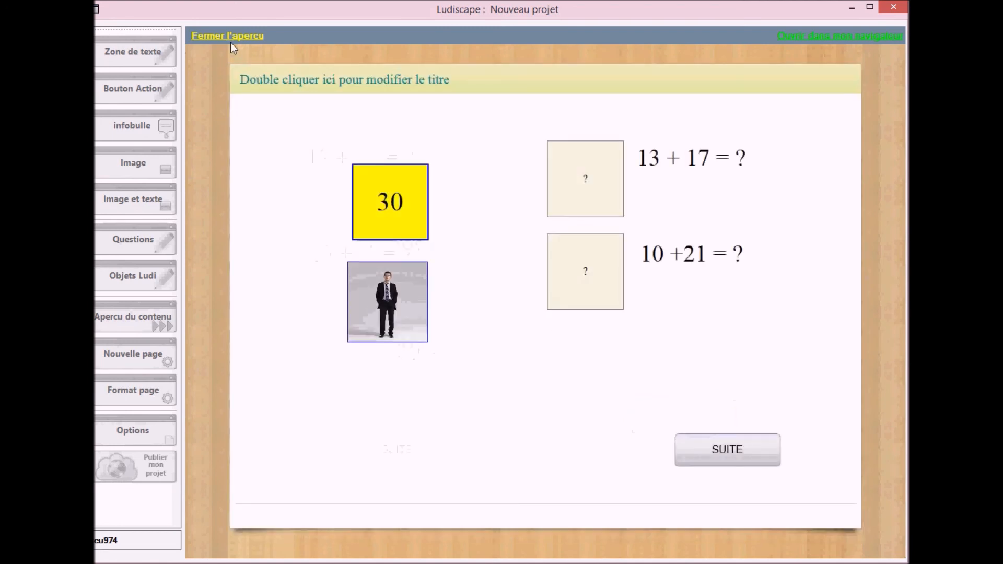
left_click(231, 36)
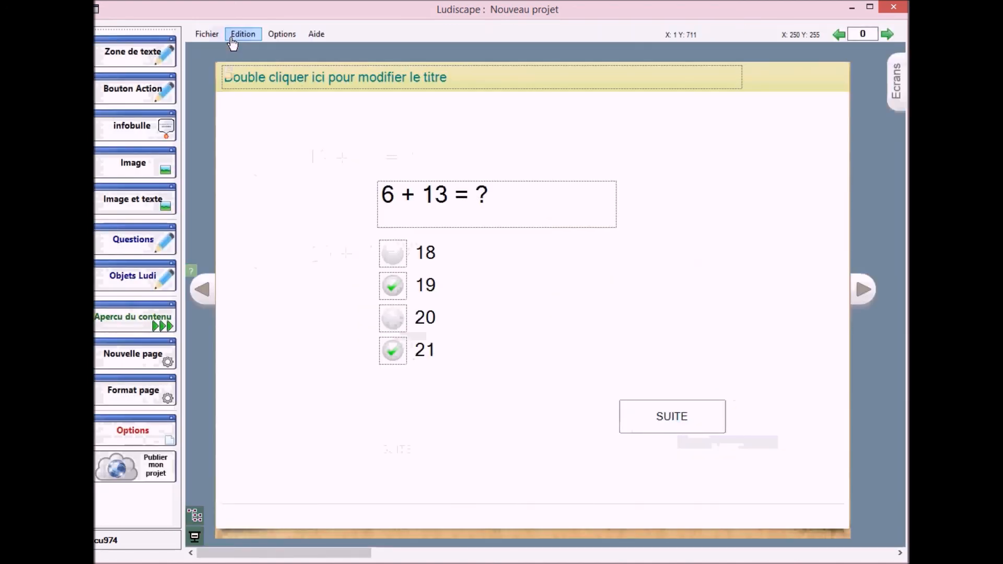